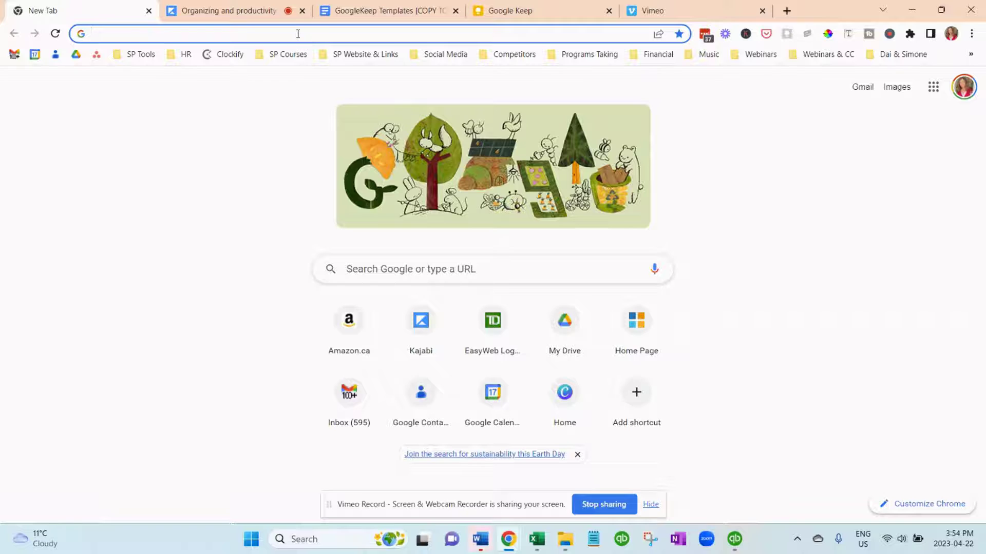
Search Chrome for 'google keep desktop' and open Google Keep in a new tab
text(goo)
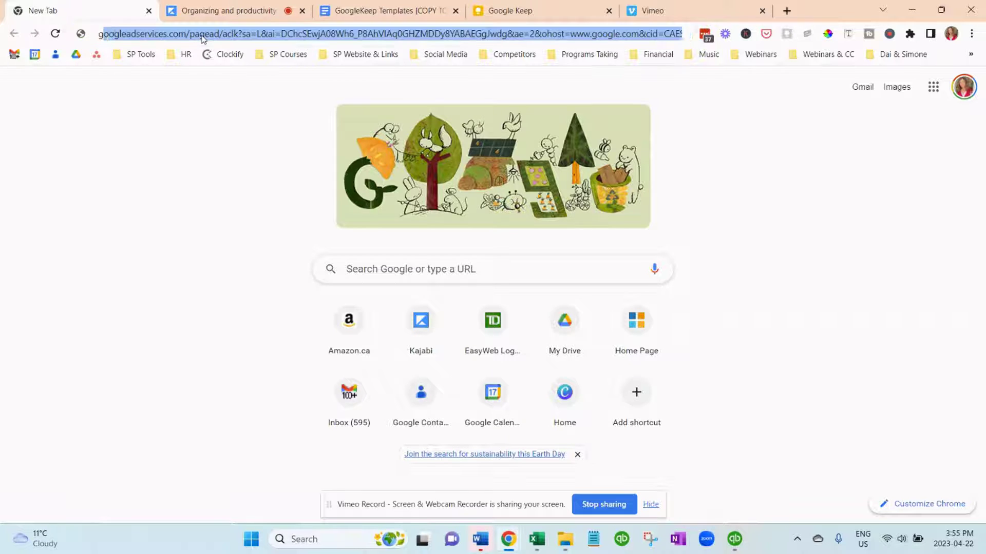
text(gle keep)
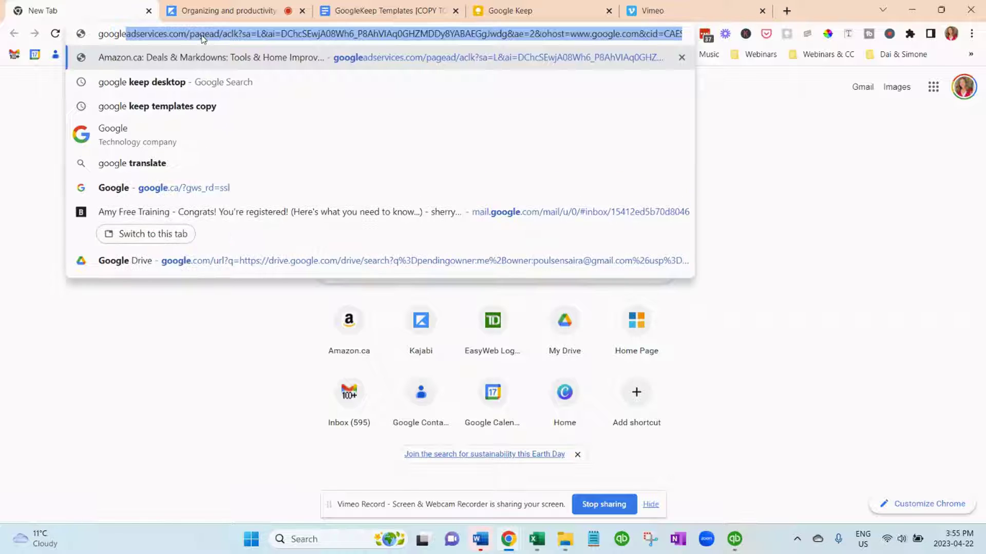
click(162, 60)
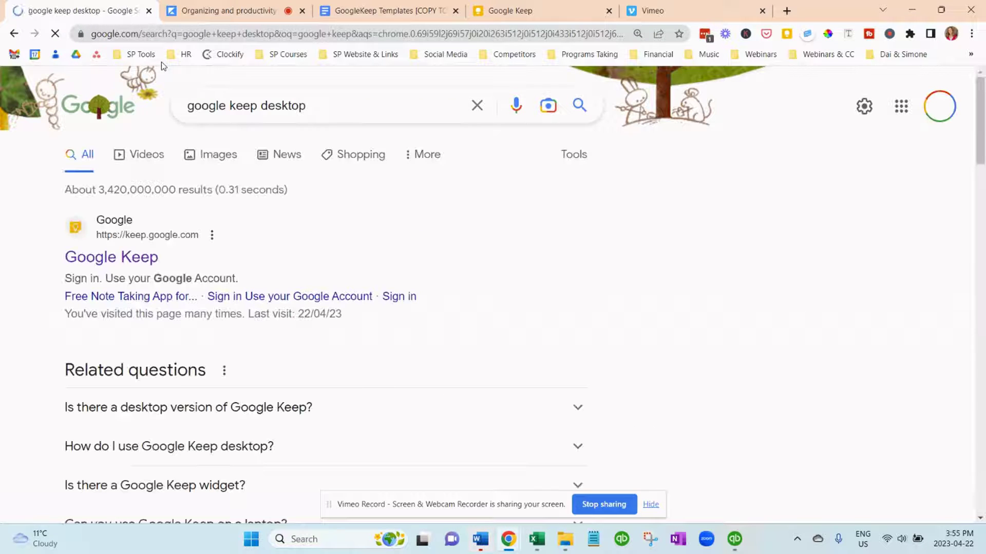
click(121, 256)
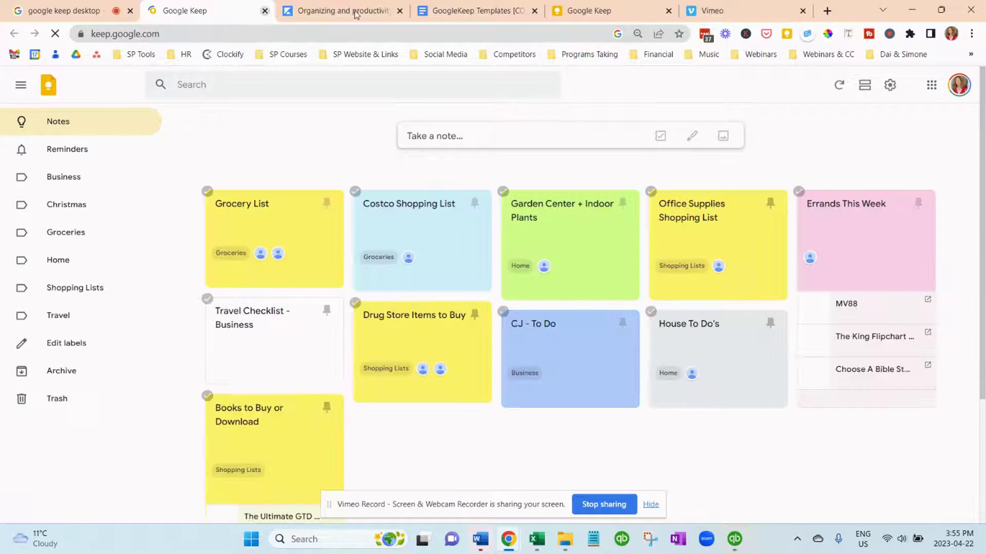
Close the duplicate Google Keep tab and switch to the GoogleKeep Templates document
click(668, 10)
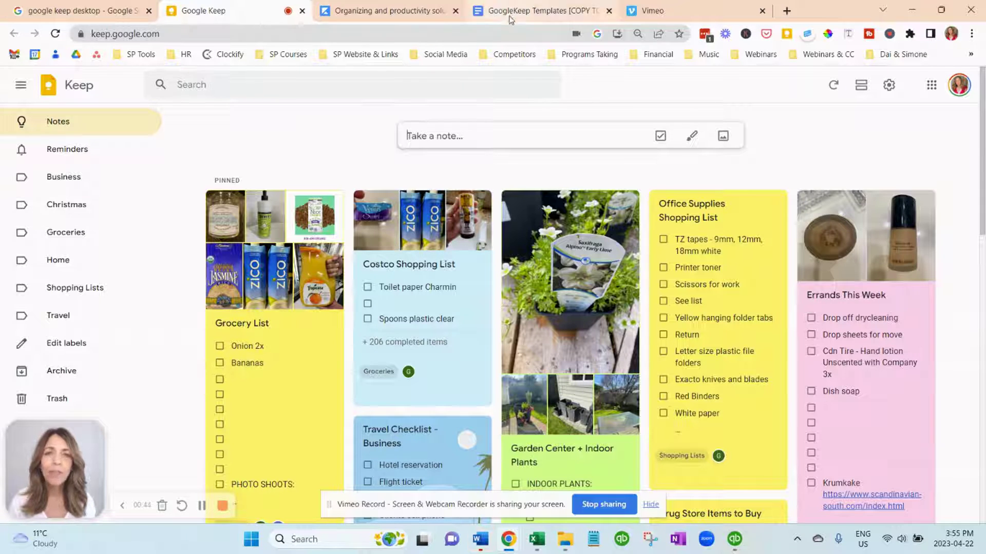
click(524, 13)
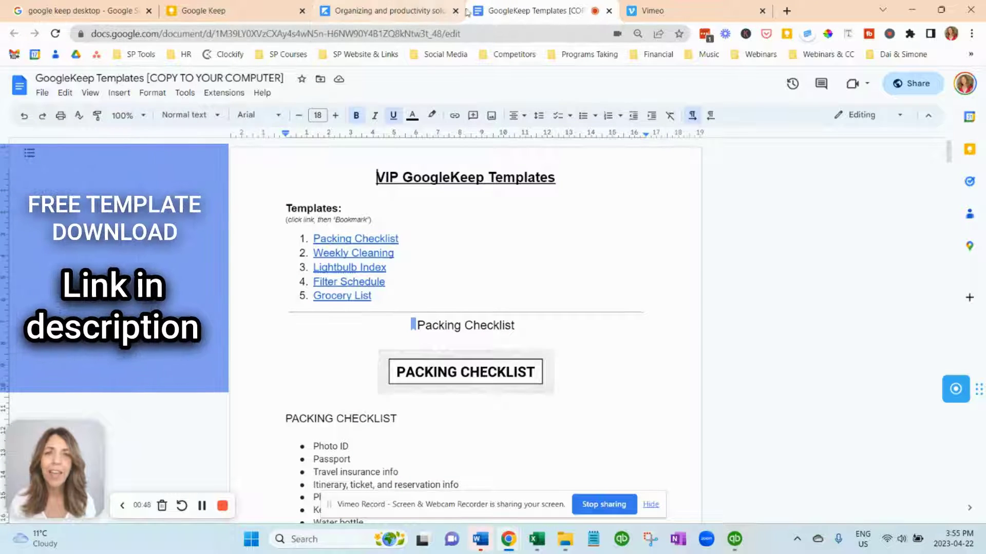
Save the GoogleKeep Templates .docx from the Kajabi lesson into Downloads, then start the Filter_Schedule download
click(379, 13)
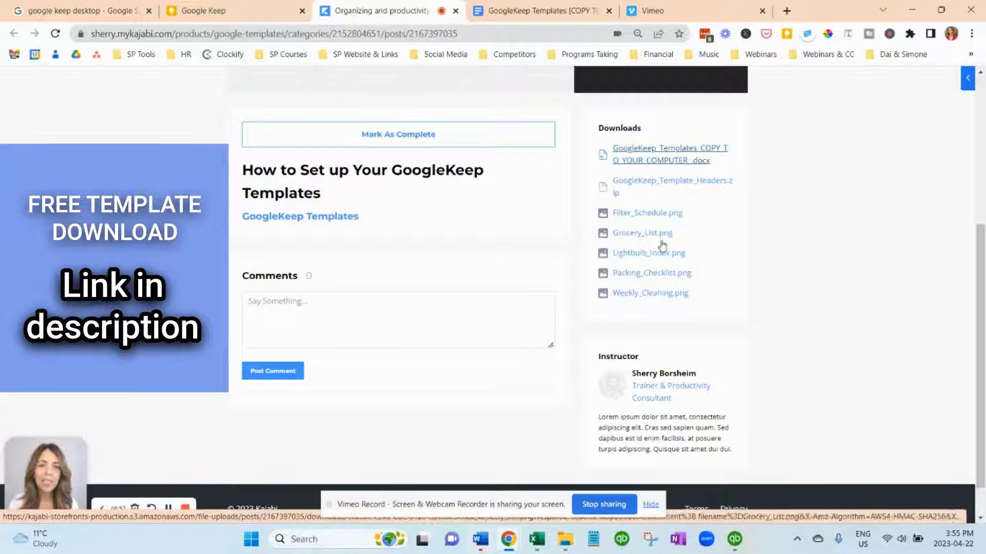
click(668, 154)
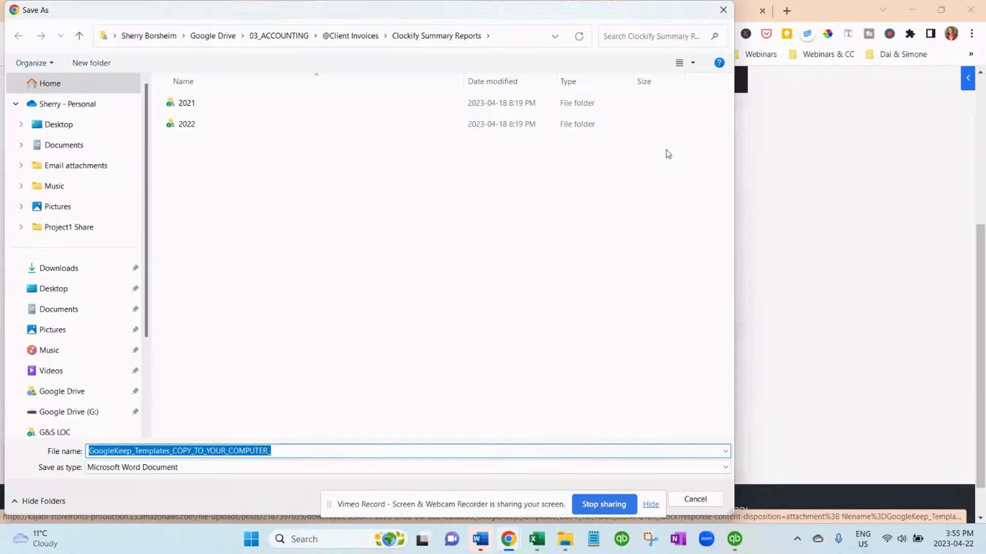
click(59, 272)
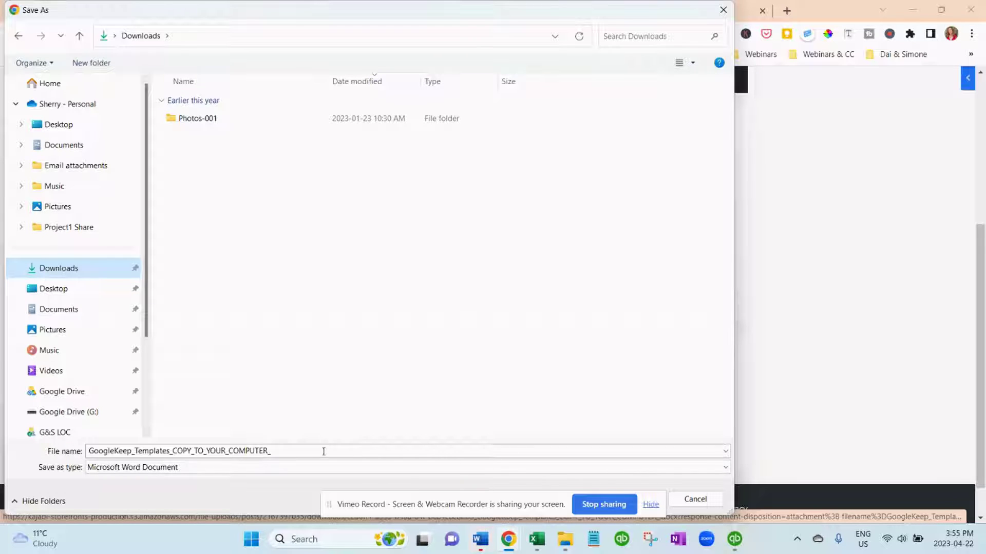
drag(427, 503, 329, 501)
click(631, 499)
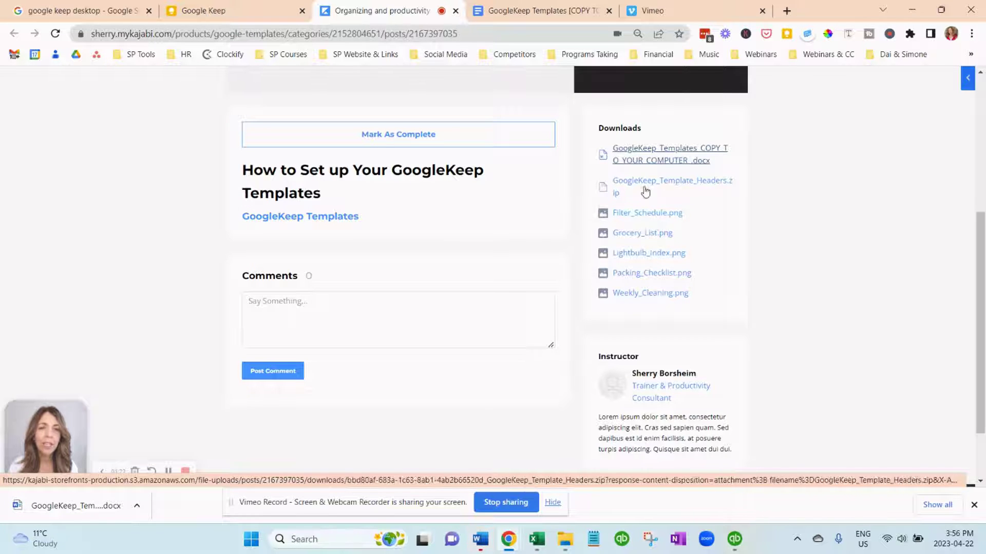
click(647, 215)
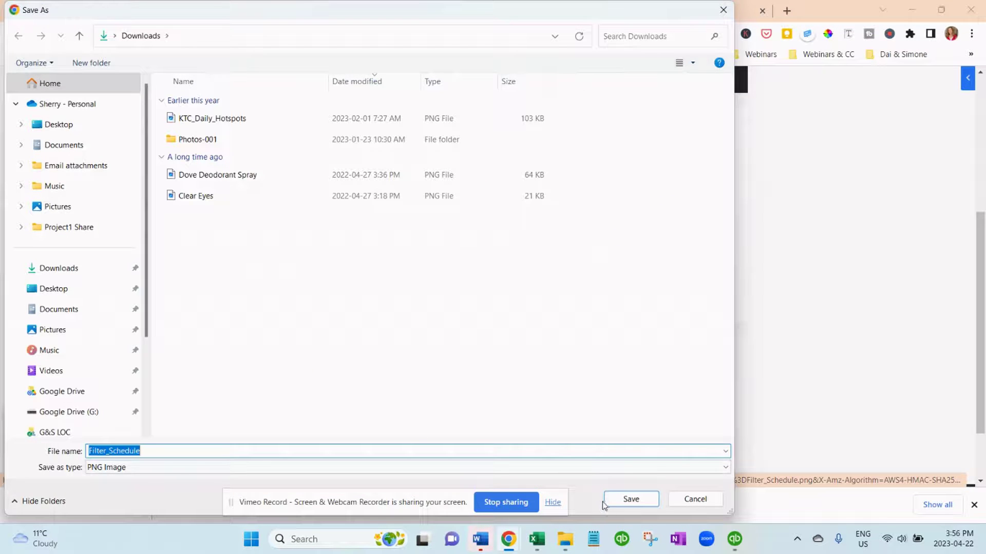
Save the Filter_Schedule, Grocery_List and Lightbulb_Index header images
click(631, 499)
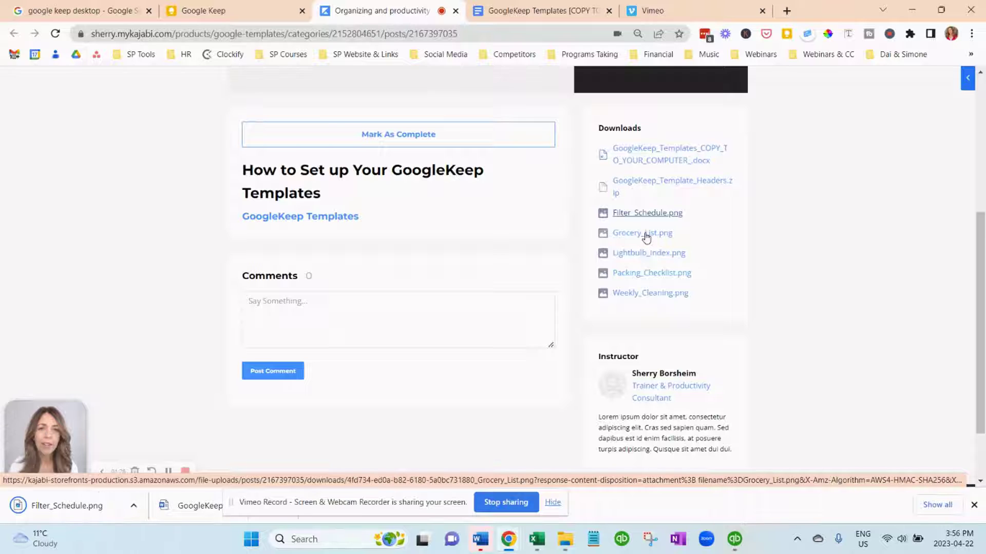
click(641, 233)
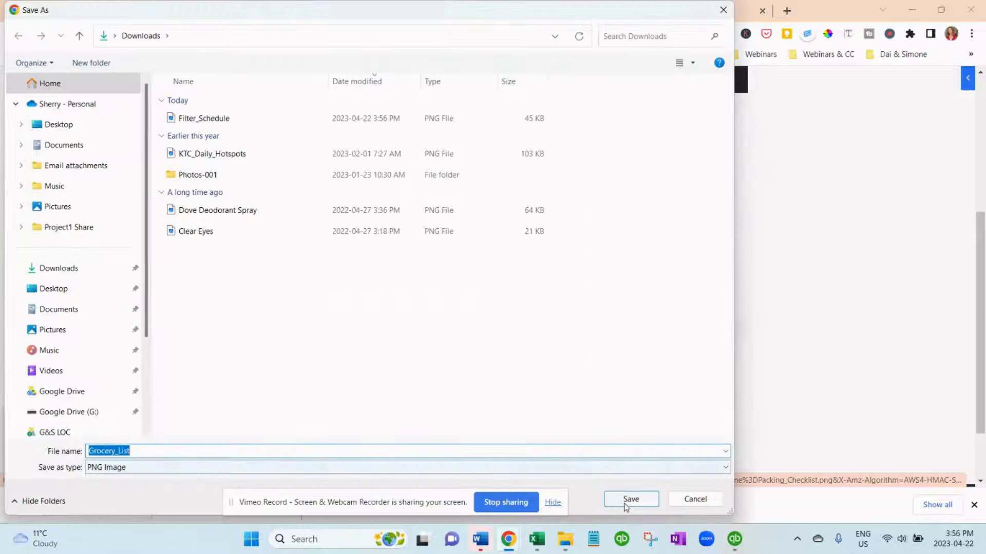
click(631, 499)
click(653, 254)
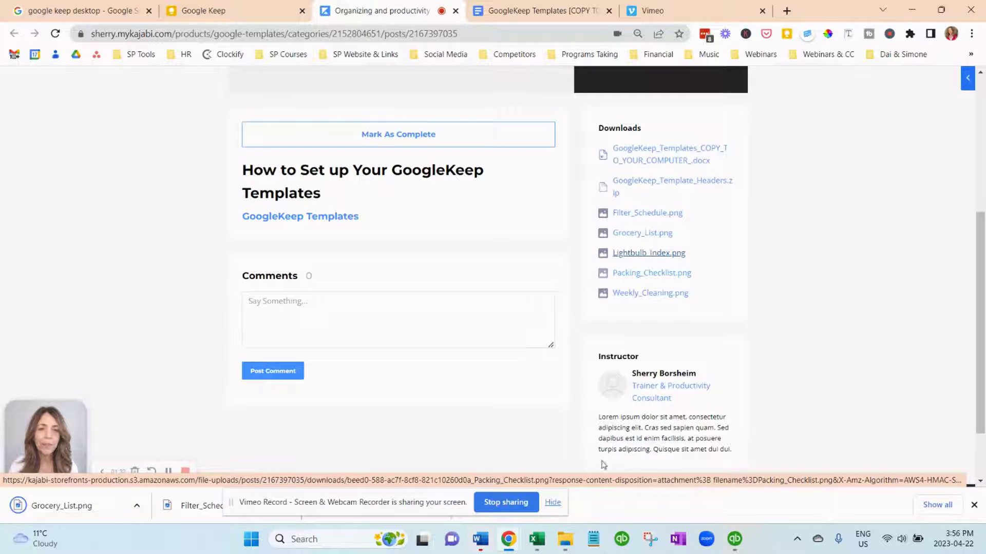
click(628, 498)
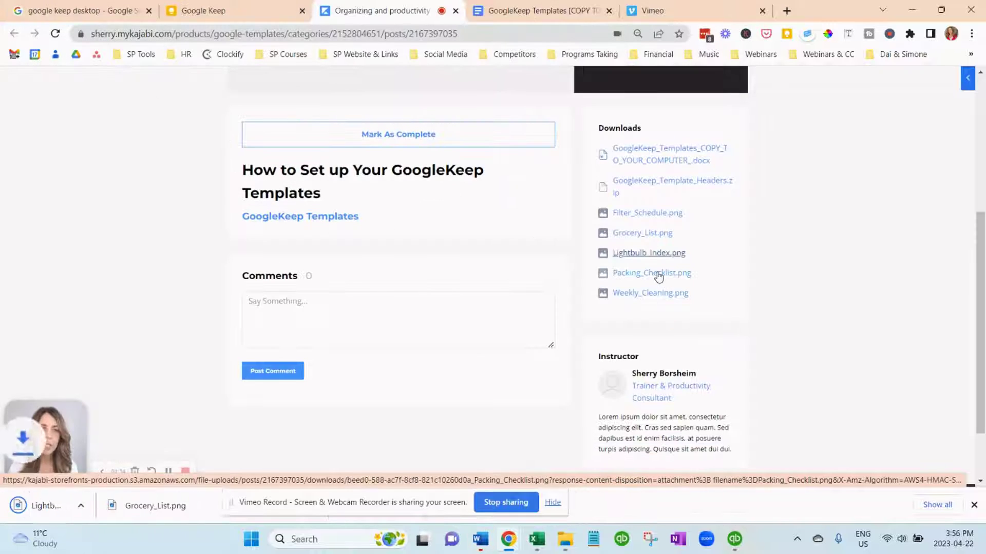
Save the Packing_Checklist and Weekly_Cleaning header images and return to Google Keep
click(650, 273)
click(631, 499)
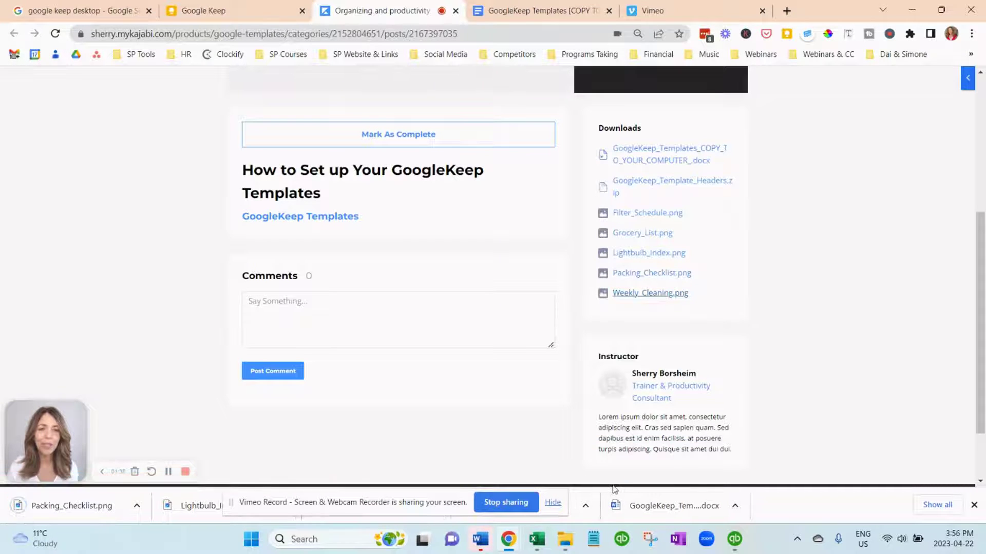
click(650, 293)
click(632, 500)
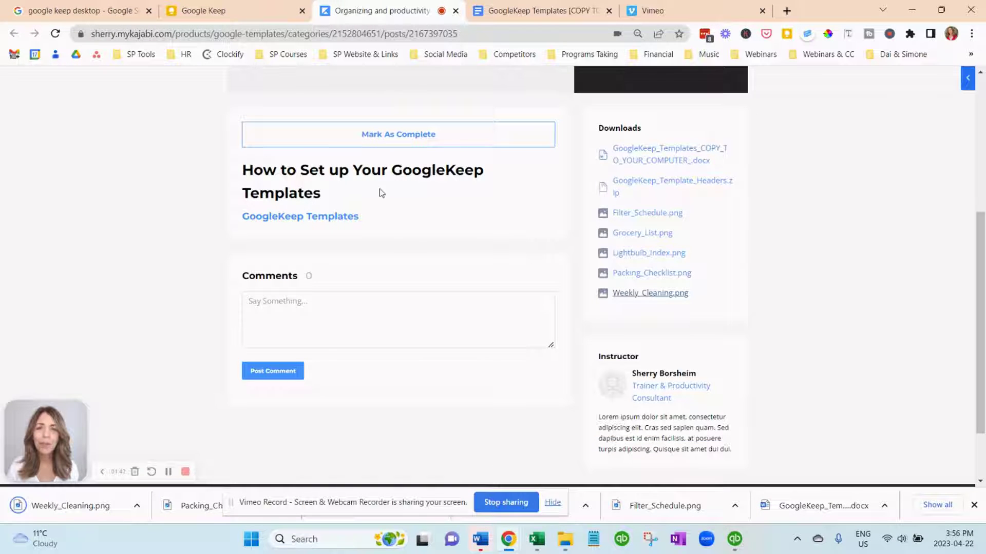
click(243, 13)
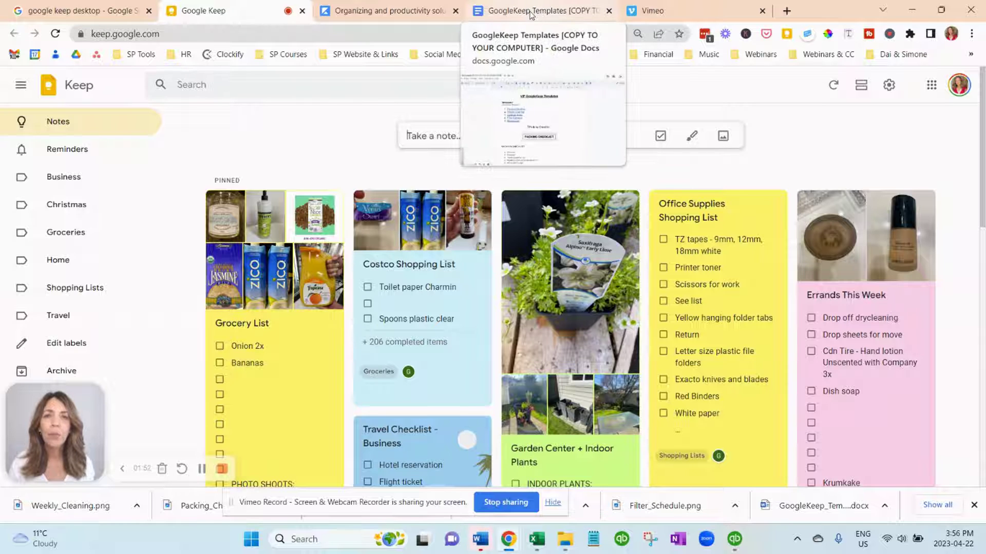
Copy the PACKING CHECKLIST heading from the templates document and paste it as a new note's title
click(532, 14)
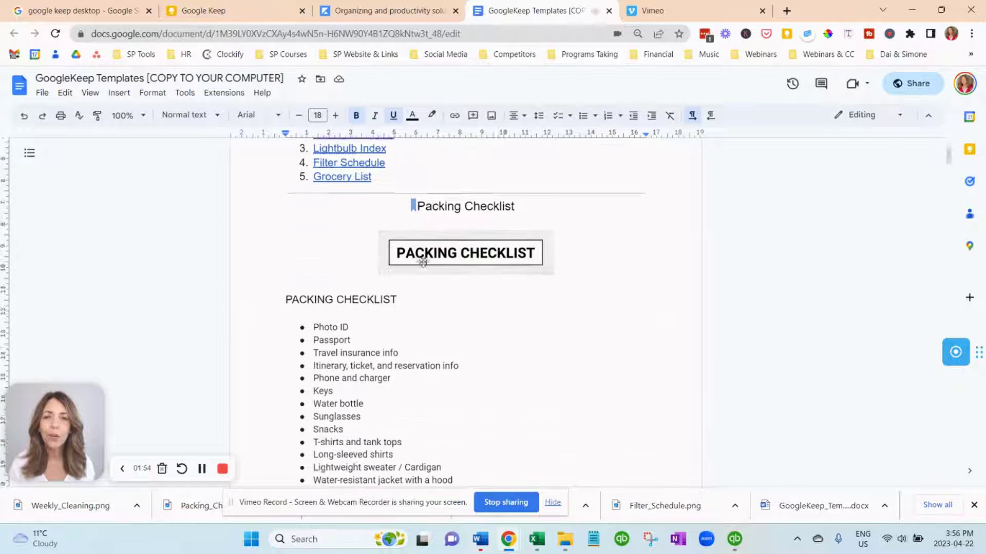
scroll(422, 262, down, 1)
drag(407, 226, 273, 226)
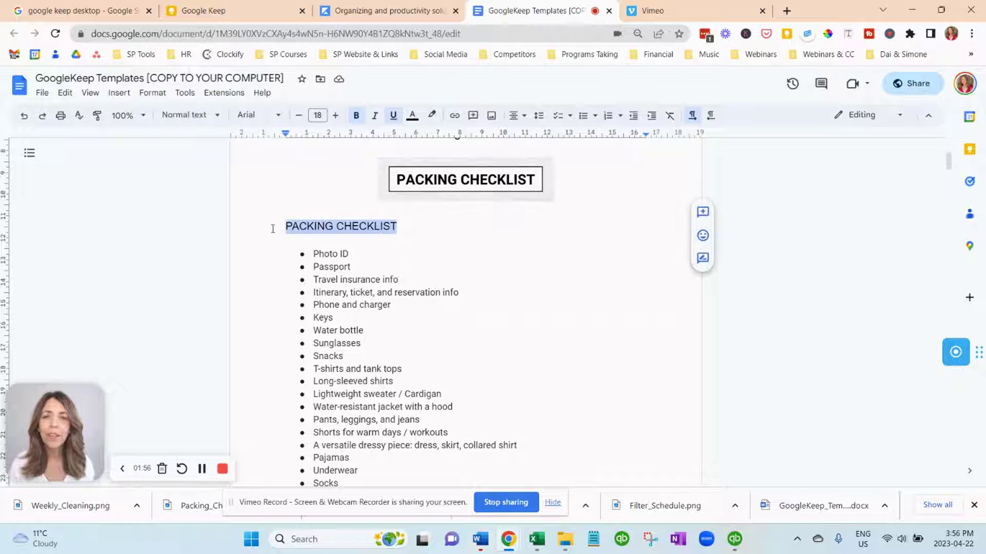
right_click(331, 226)
click(362, 213)
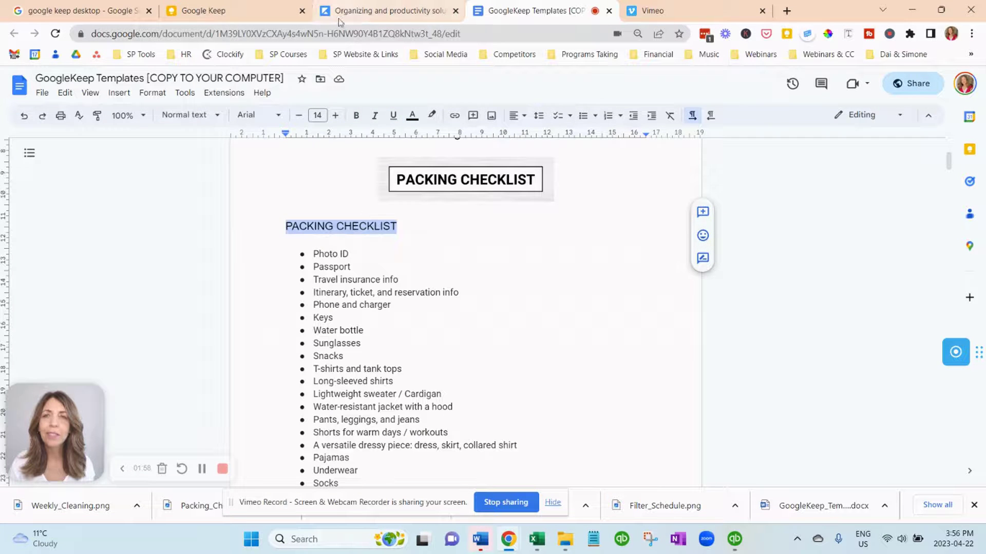
click(265, 12)
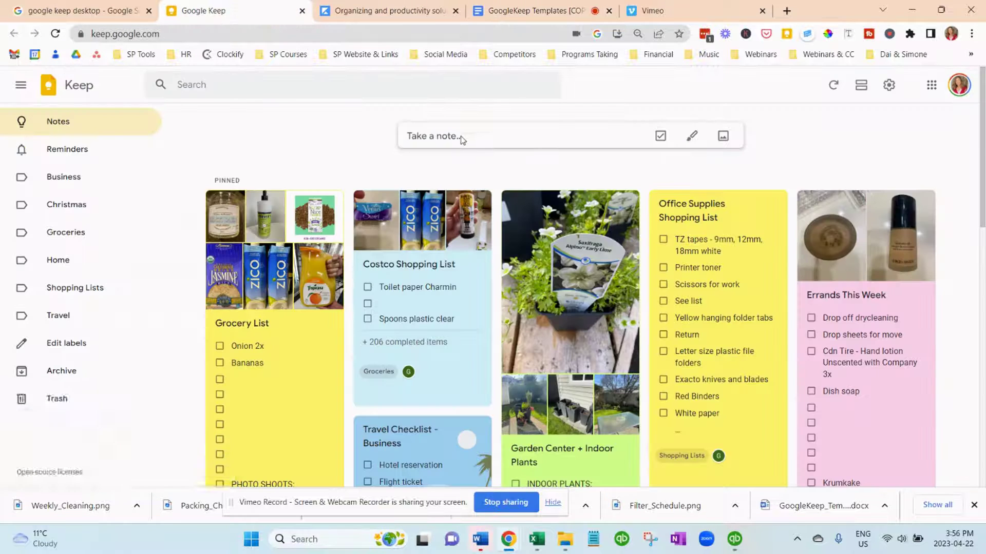
click(455, 136)
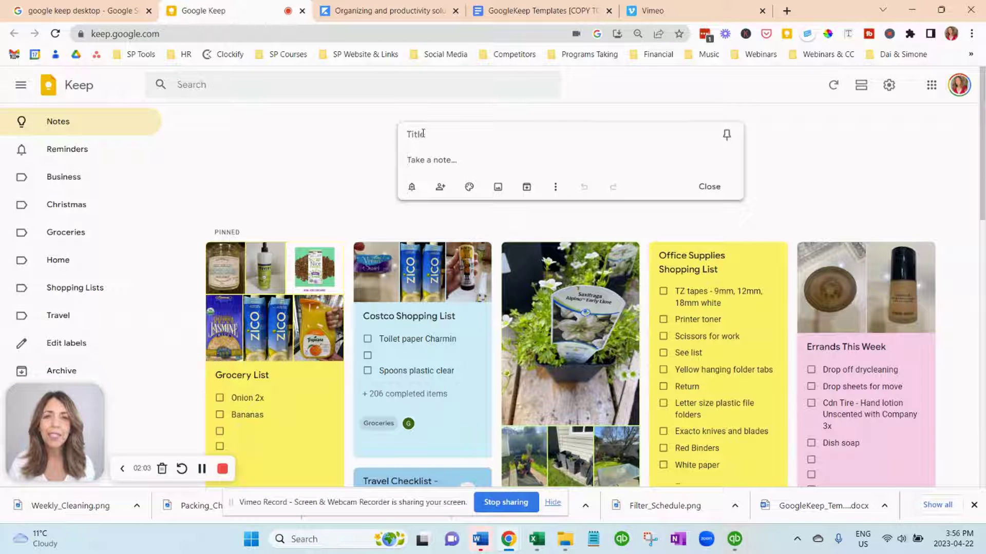
key(ctrl+v)
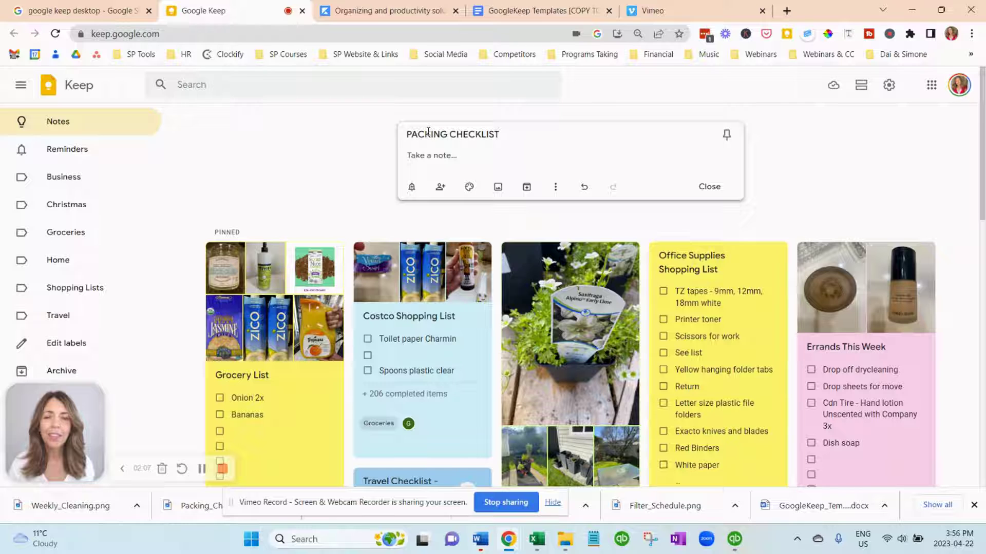
click(475, 157)
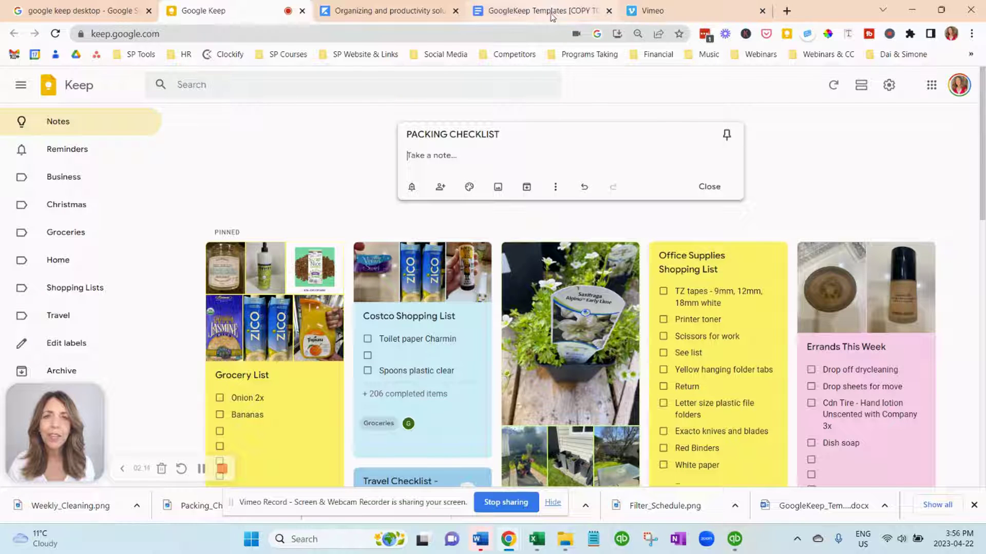
Copy the complete packing checklist items from the templates document
click(552, 15)
scroll(447, 275, down, 2)
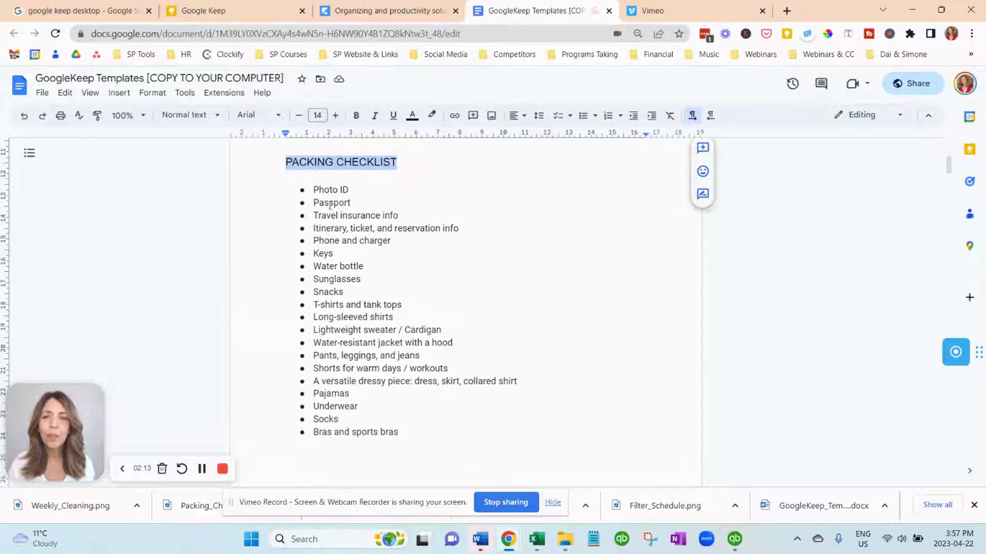
drag(314, 192, 442, 446)
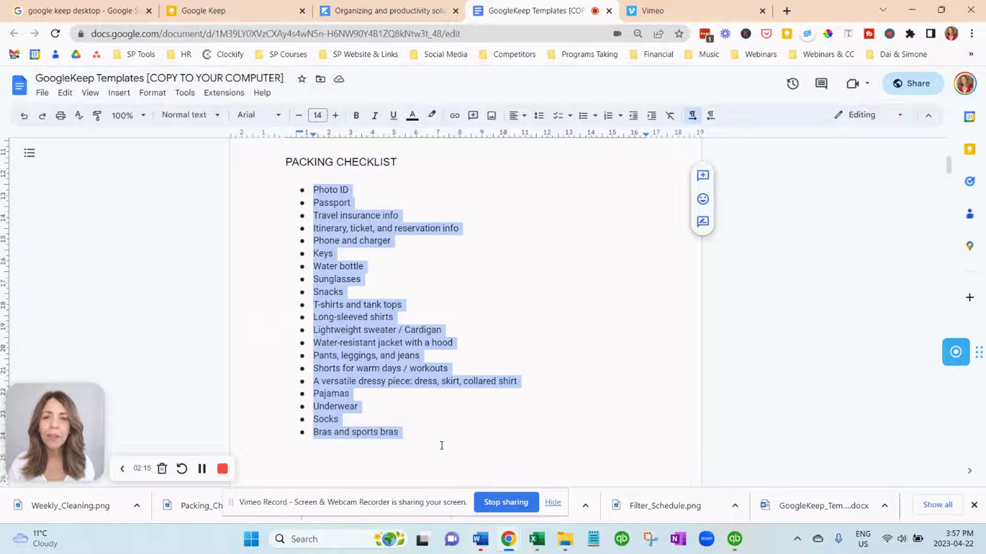
drag(452, 485, 460, 402)
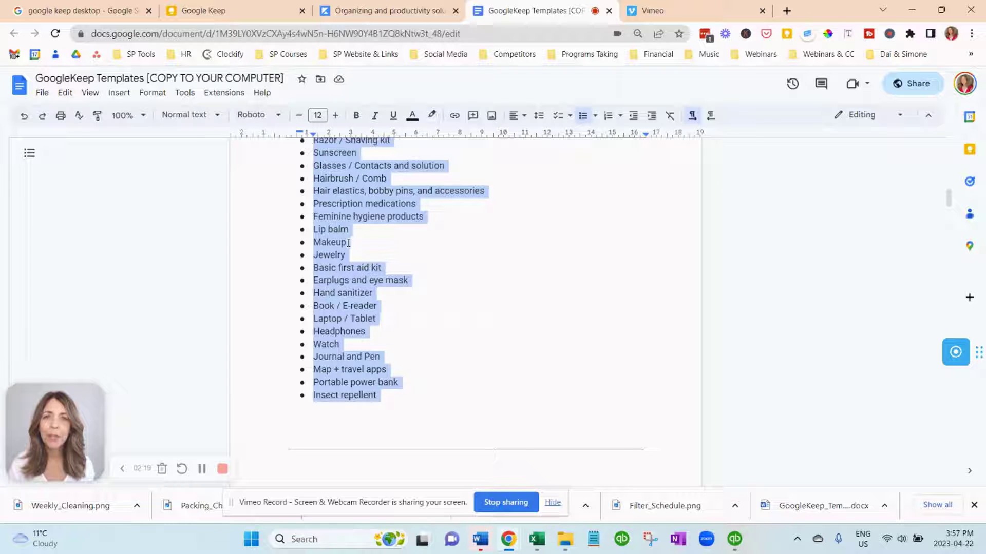
right_click(337, 170)
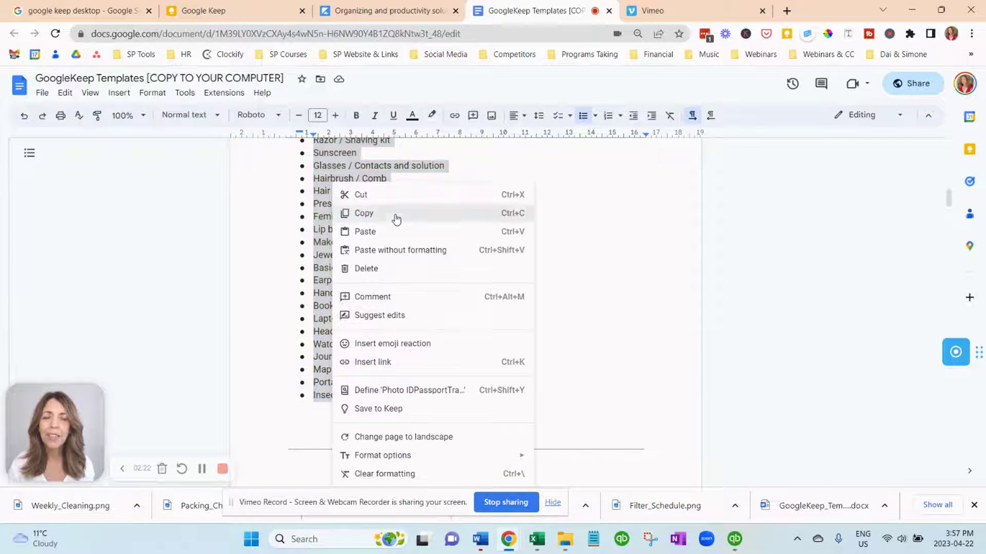
click(396, 216)
Paste the packing items, starting with Photo ID and Passport, into the PACKING CHECKLIST note body
click(278, 11)
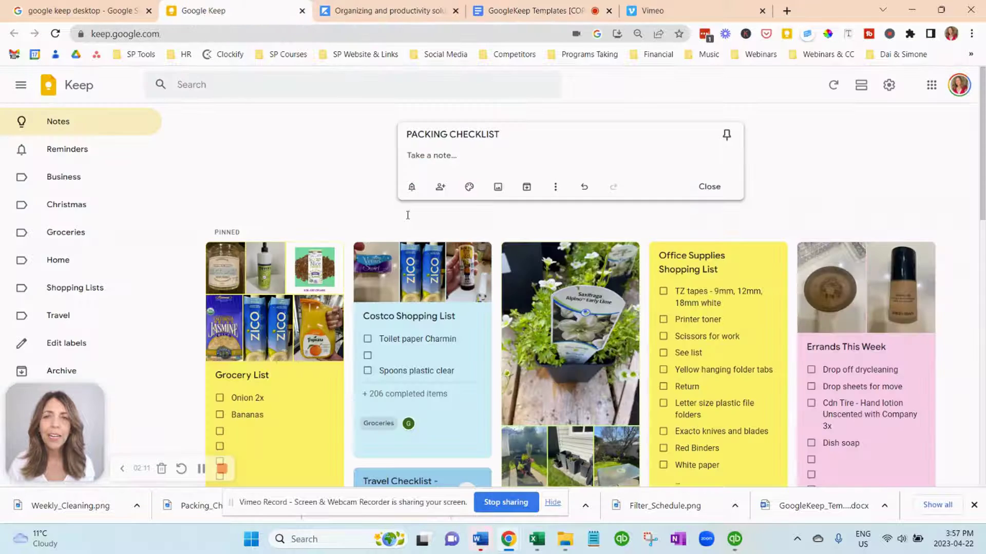
click(439, 155)
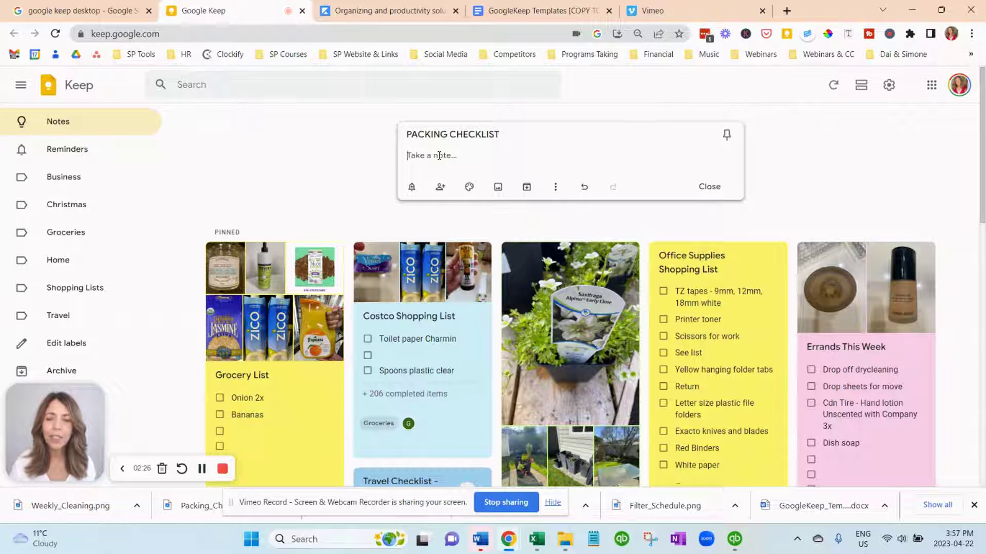
key(ctrl+v)
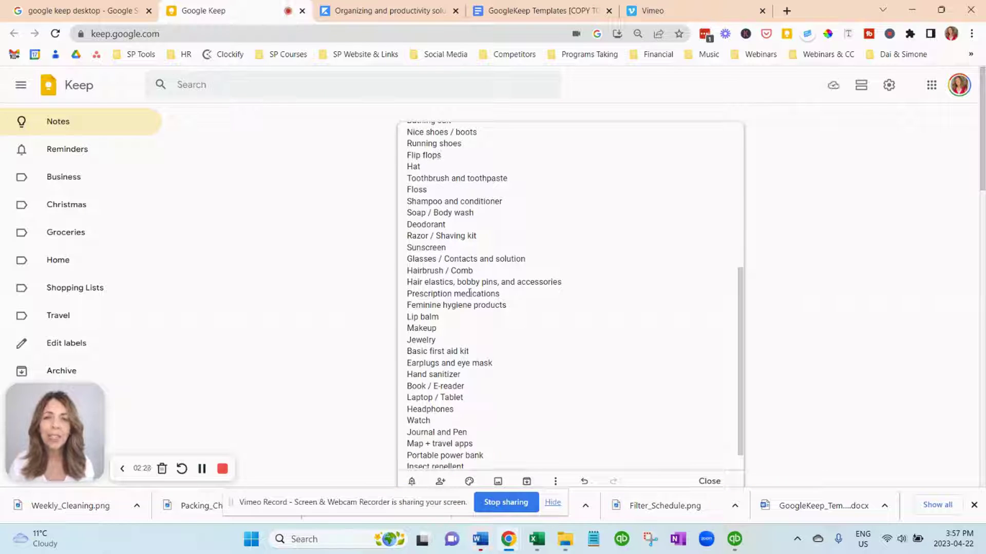
scroll(470, 294, up, 5)
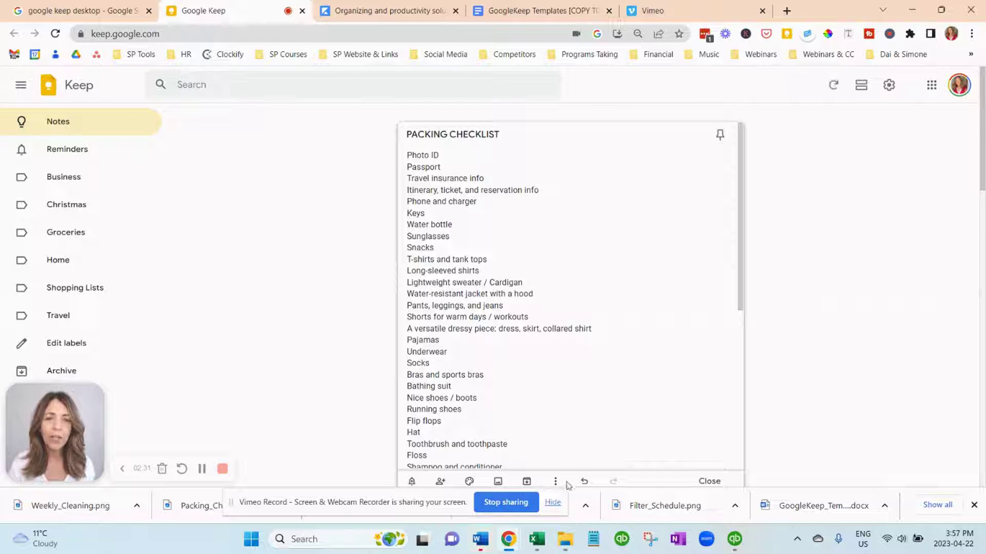
drag(340, 512, 224, 514)
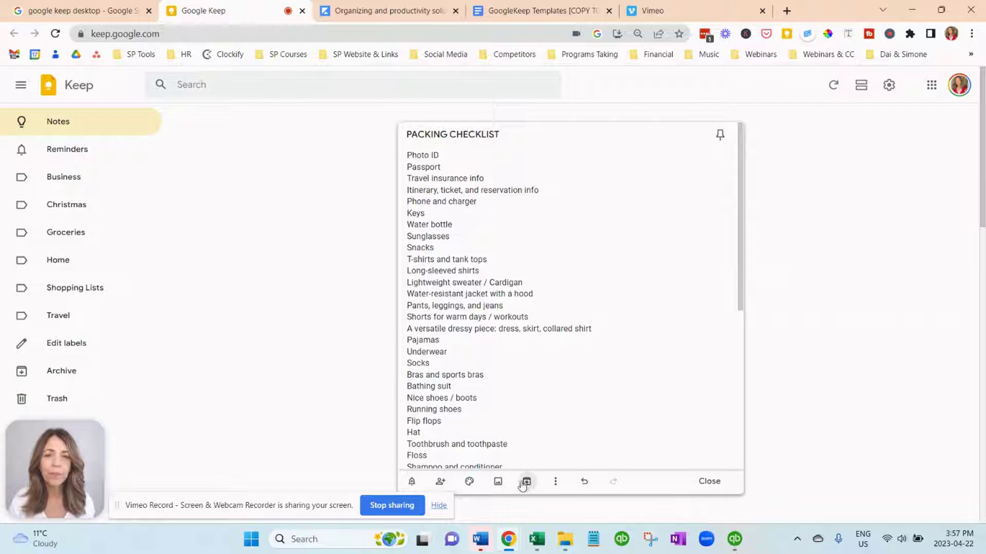
click(974, 505)
Turn the packing note into a checkbox list, move Photo ID below Passport, and add the header image
click(556, 482)
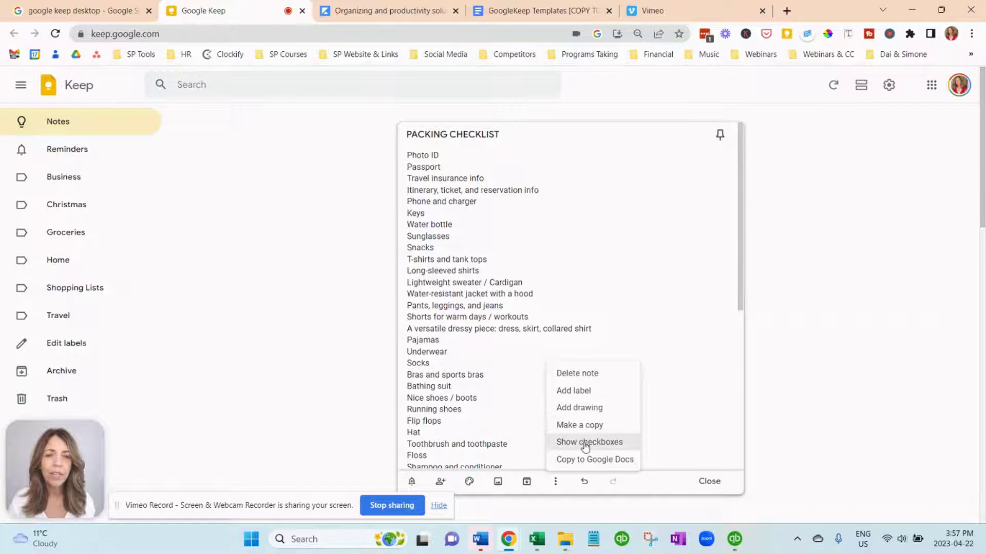
click(585, 445)
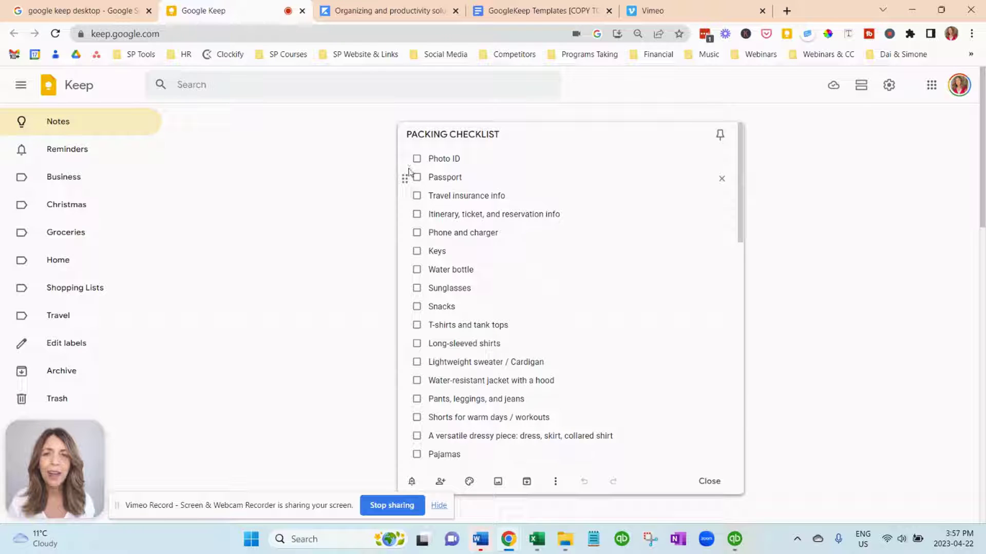
drag(405, 160, 417, 196)
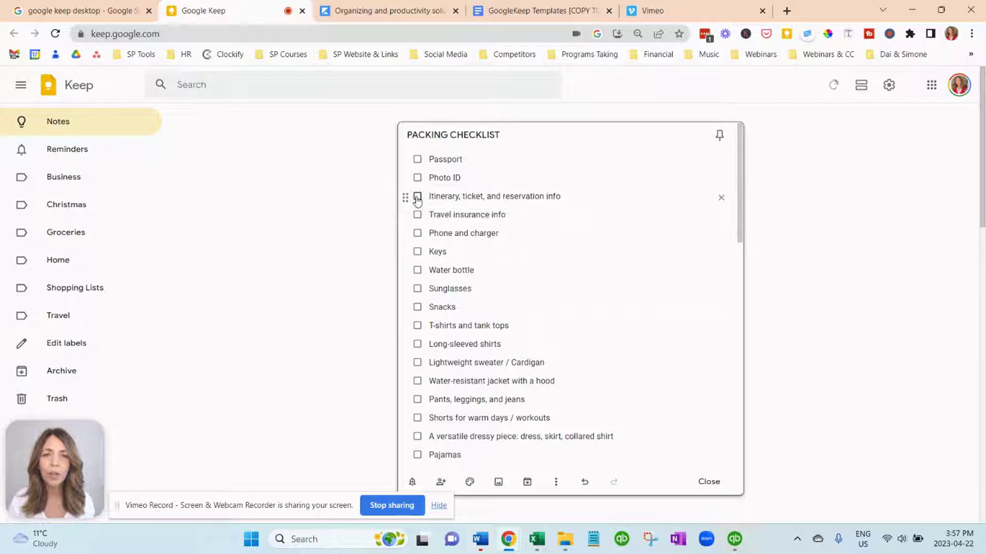
scroll(411, 318, down, 6)
scroll(465, 333, down, 6)
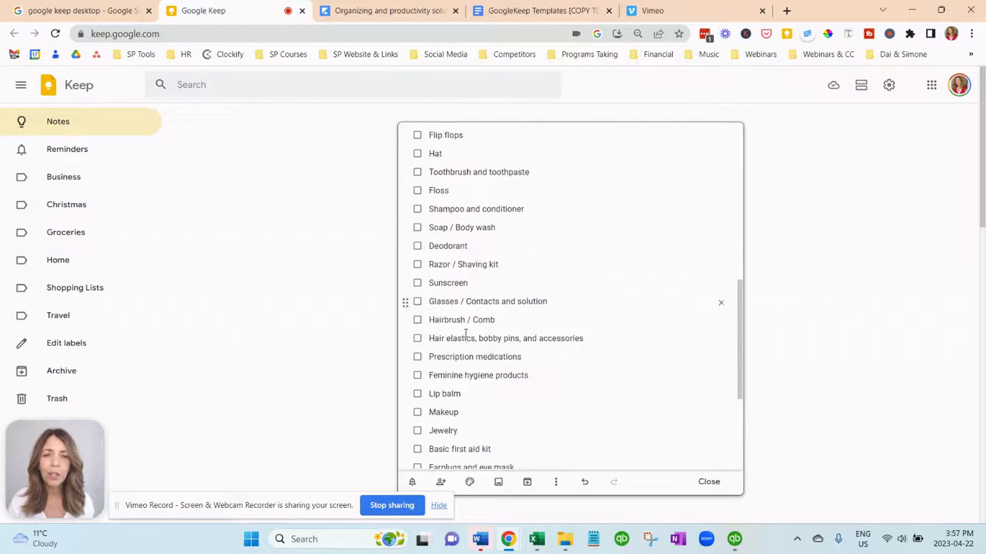
scroll(466, 332, up, 10)
scroll(466, 332, up, 3)
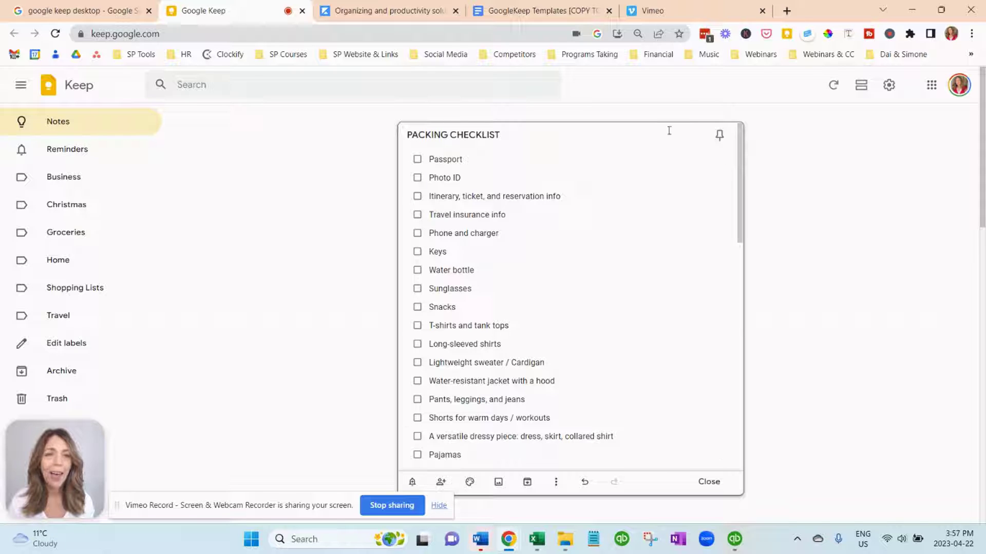
click(498, 485)
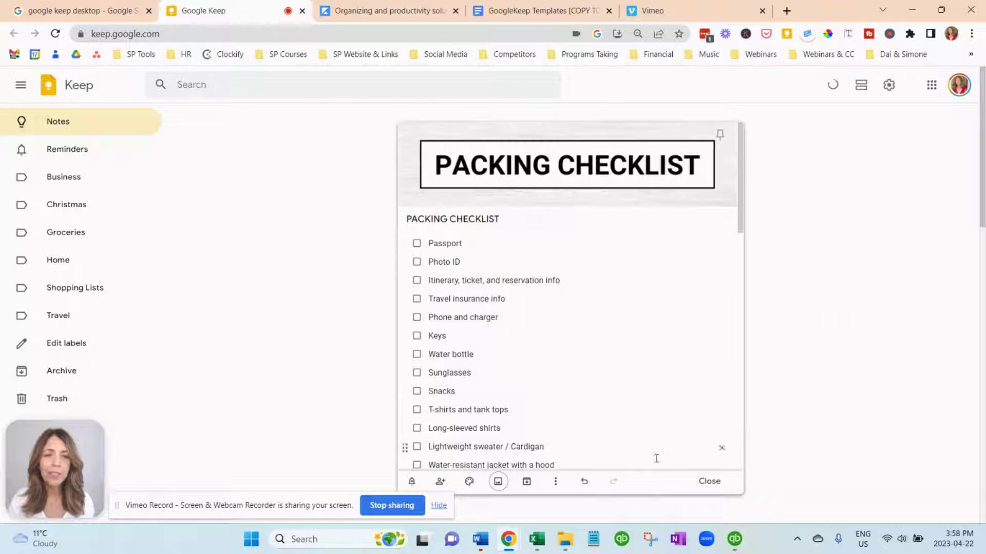
Set the PACKING CHECKLIST note's background colour to yellow
click(474, 483)
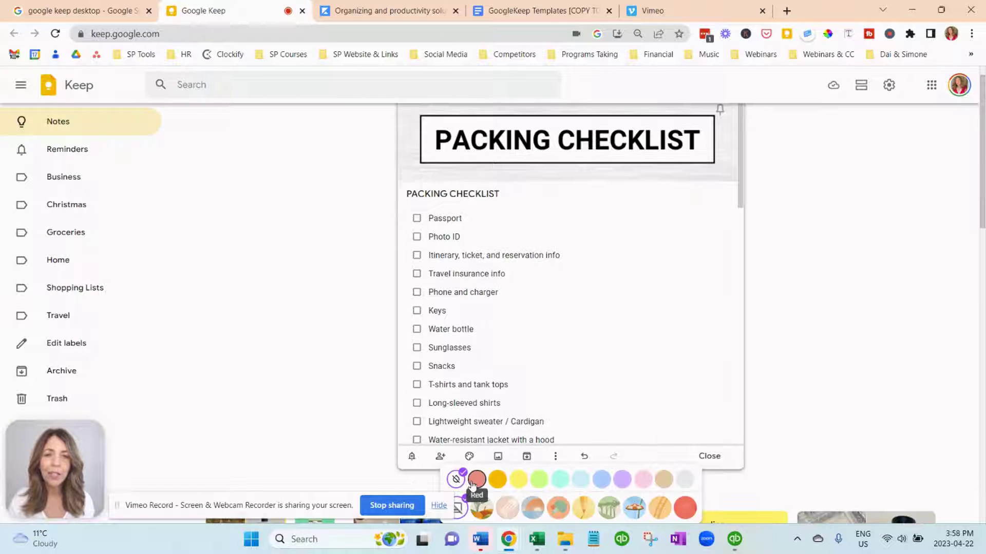
click(518, 480)
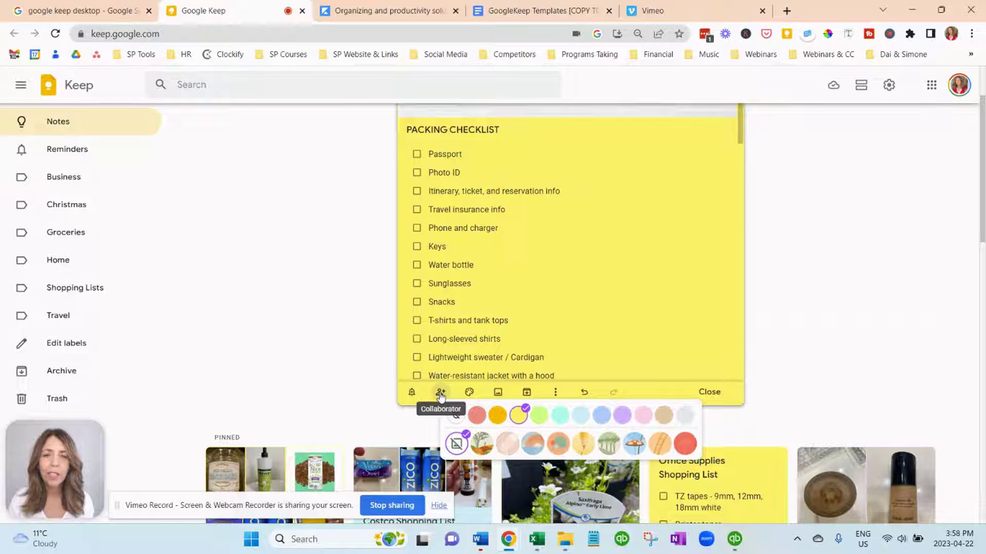
Cancel the collaborator dialog without sharing and close the PACKING CHECKLIST note
click(440, 393)
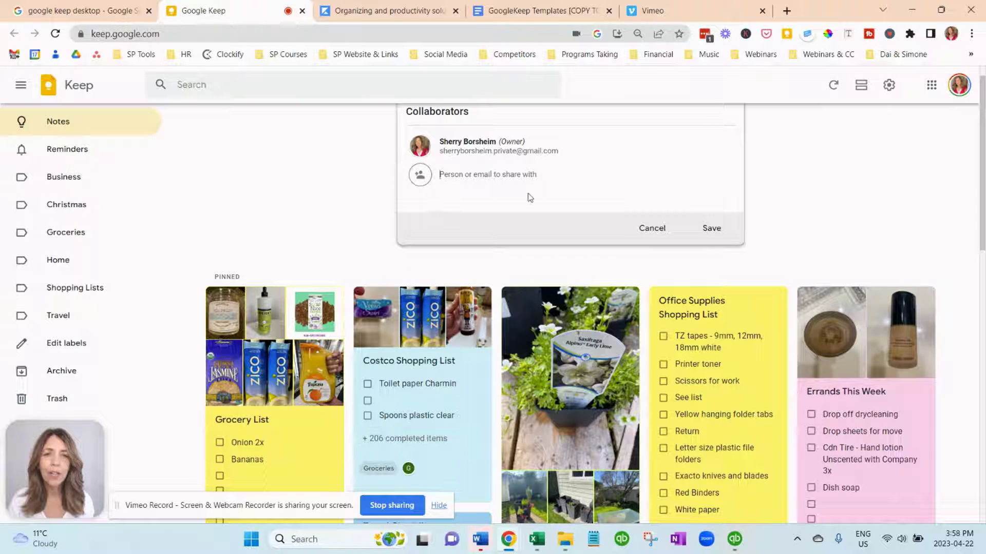
click(653, 230)
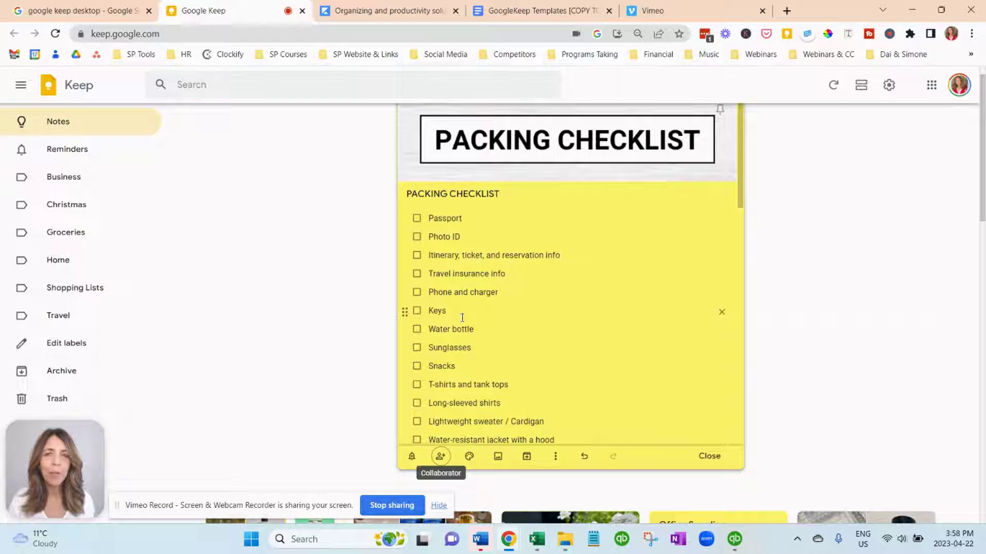
click(709, 456)
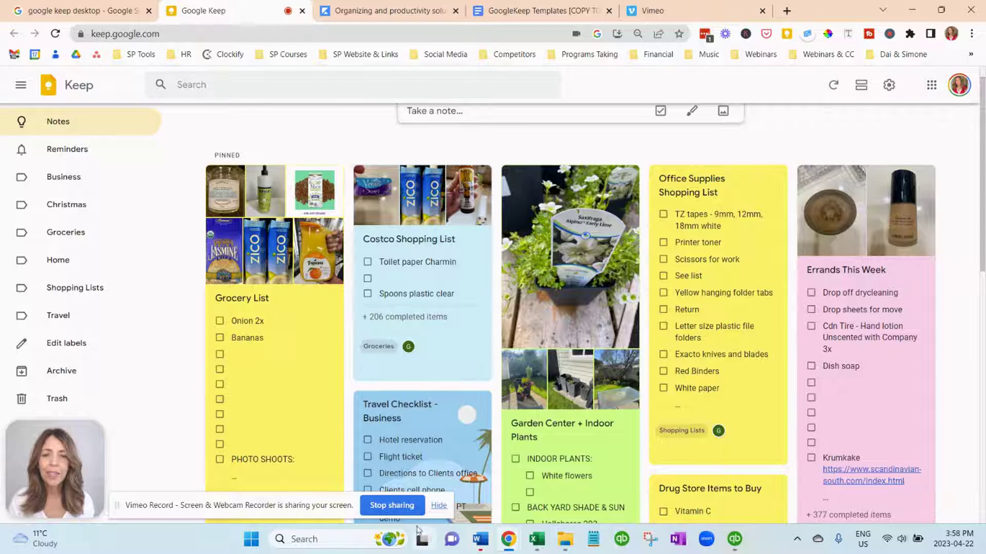
Erase the word 'packing' accidentally typed into a new blank note
scroll(291, 327, down, 10)
scroll(290, 327, up, 10)
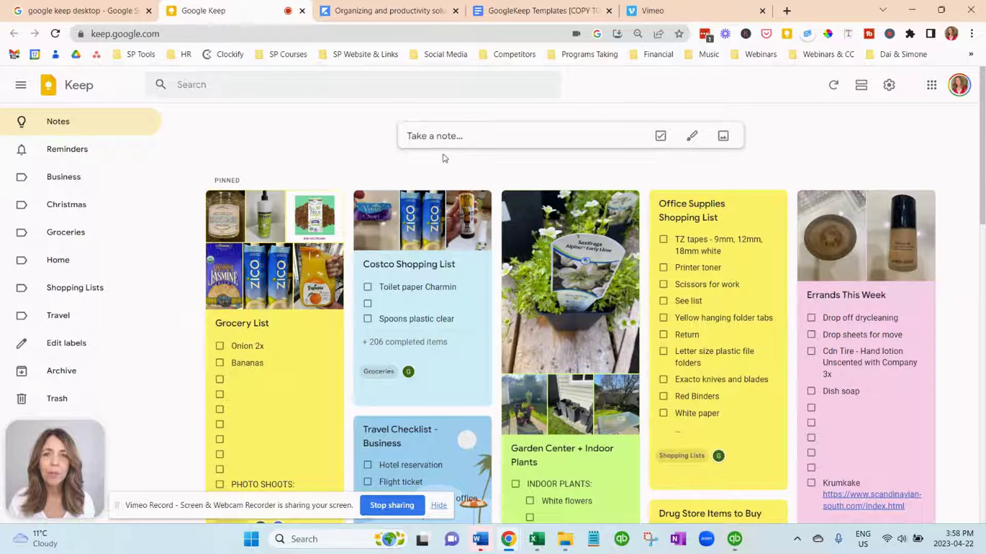
click(464, 136)
text(pack)
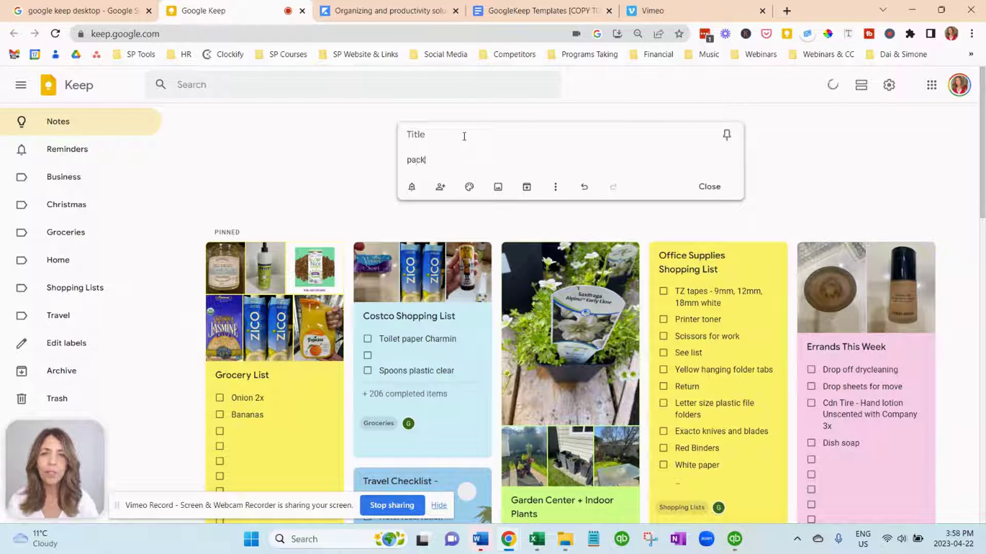
text(ing)
drag(437, 160, 378, 164)
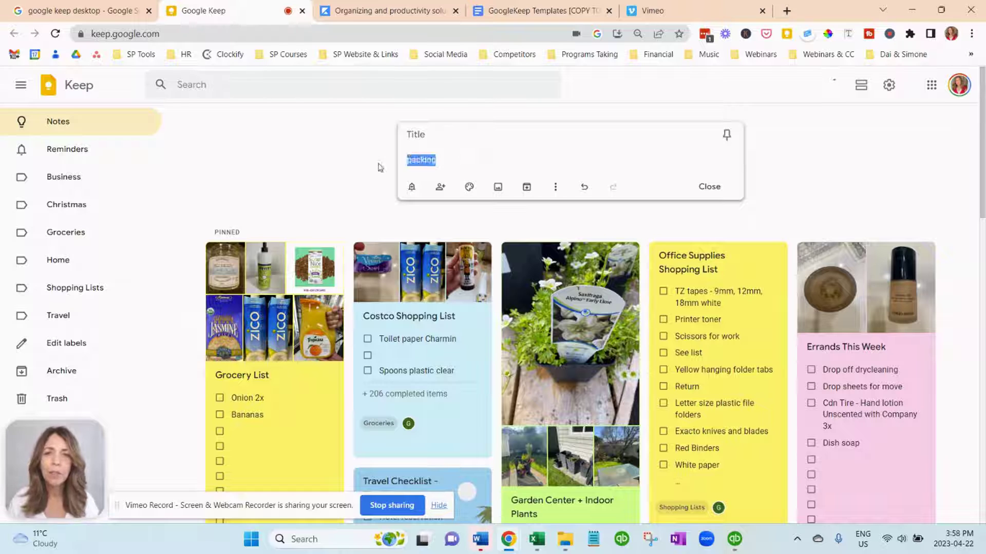
key(BackSpace)
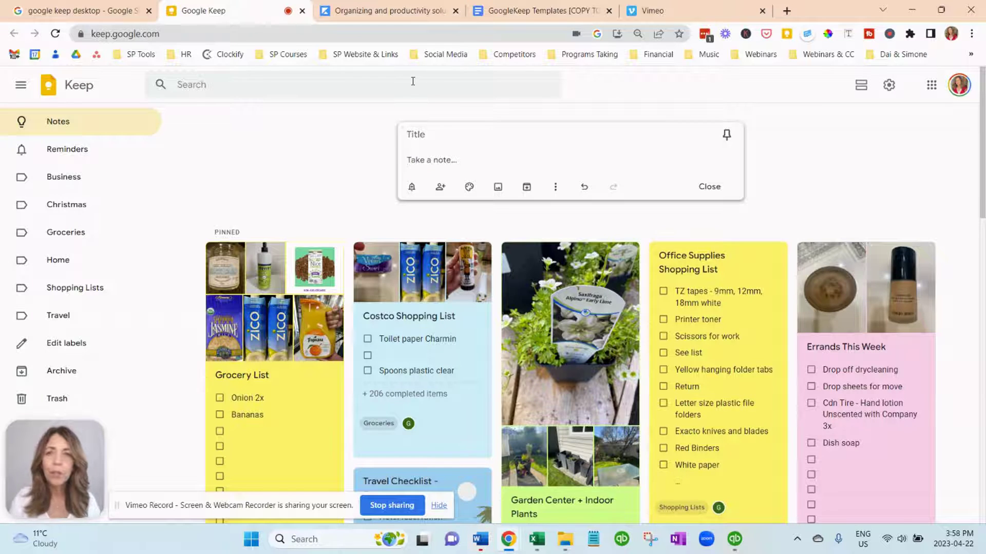
Search the notes for 'packing' and pin the yellow PACKING CHECKLIST note
click(413, 81)
text(pack)
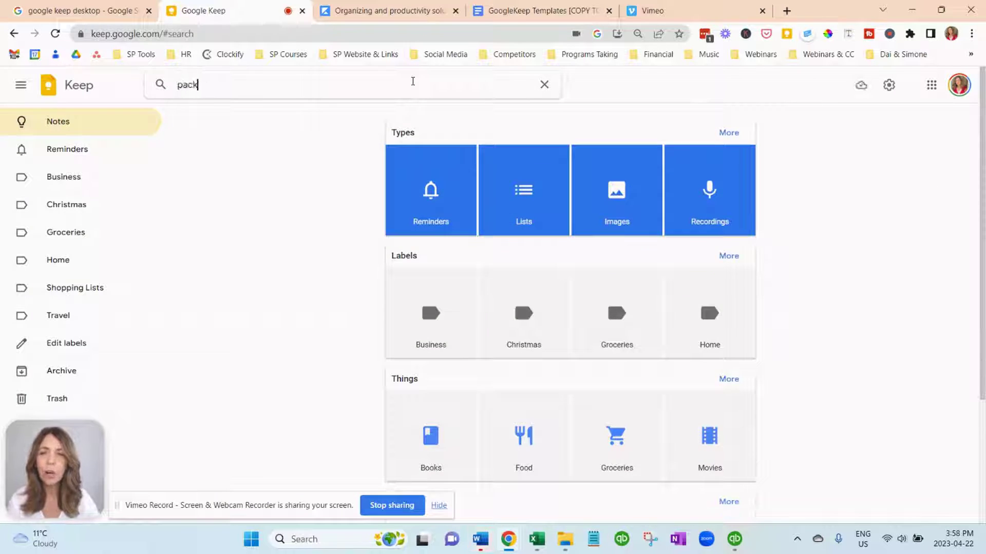
text(ing)
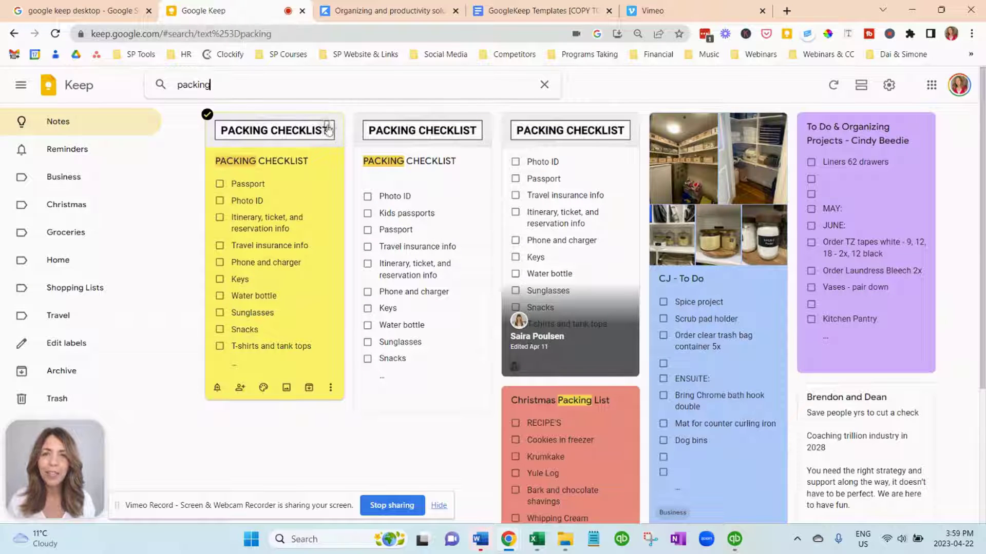
click(328, 127)
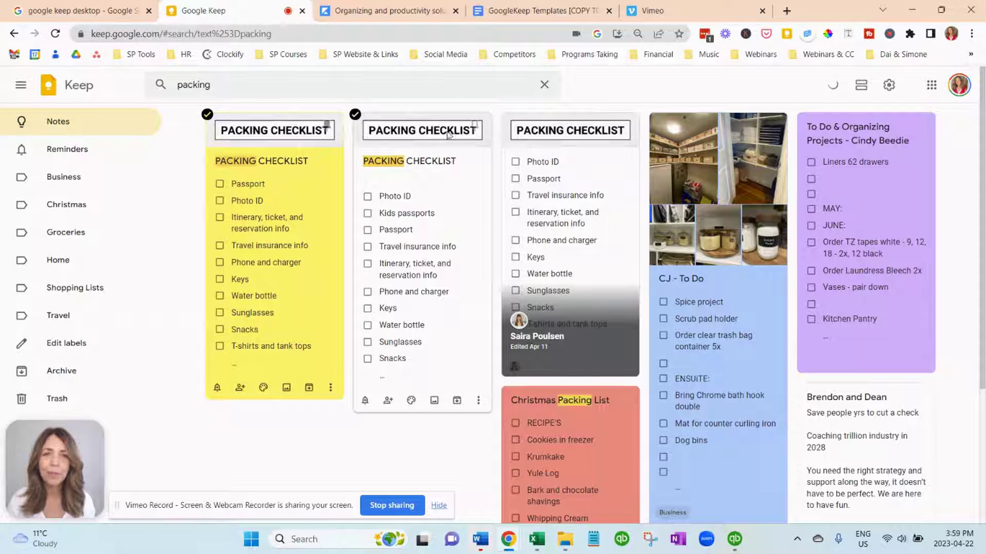
Delete the older duplicate packing note listing Kids passports, then clear the search and return to the notes
click(457, 400)
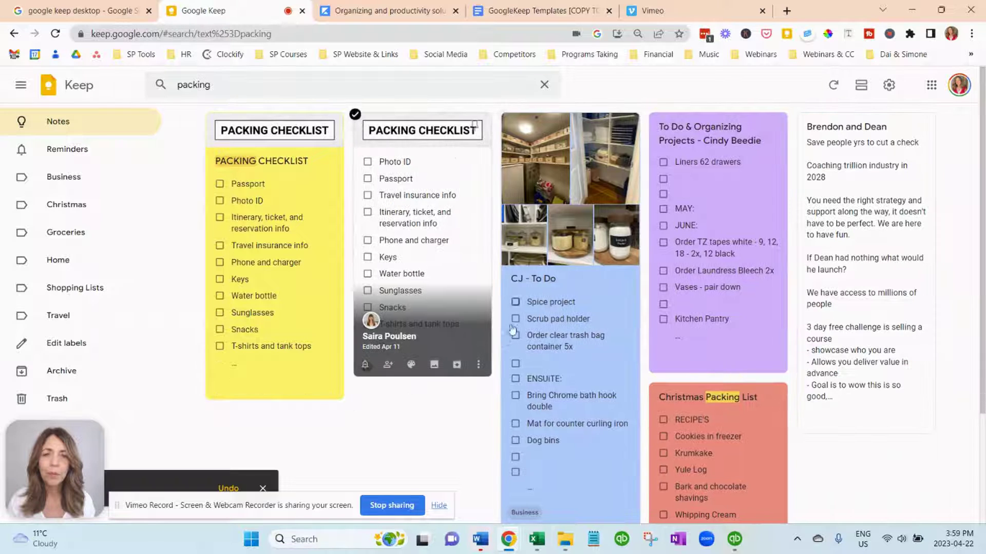
click(479, 365)
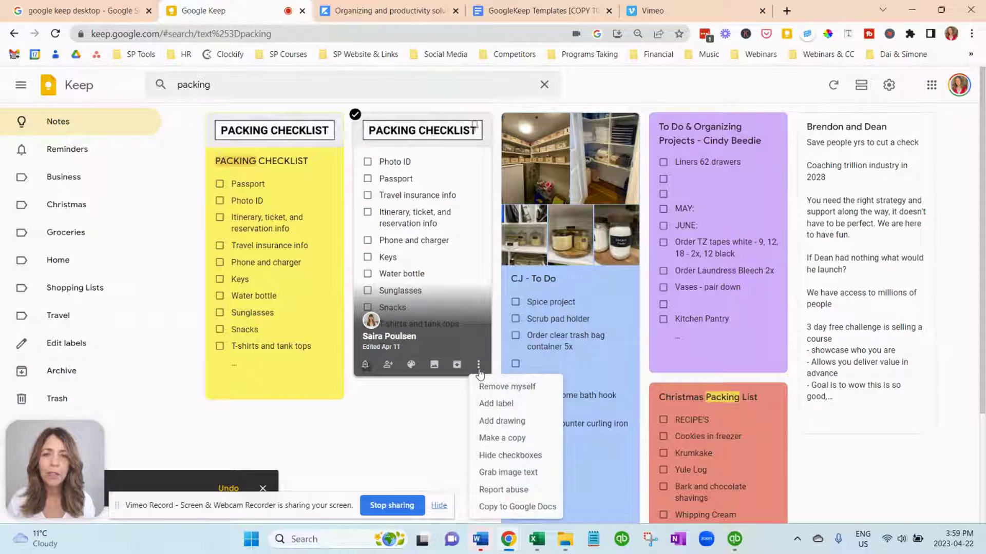
click(510, 388)
click(567, 332)
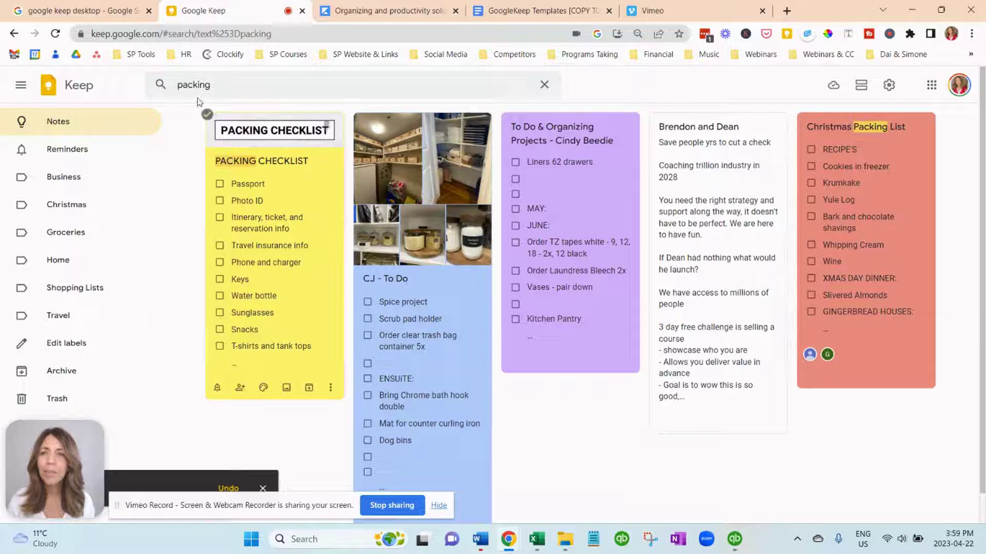
click(545, 85)
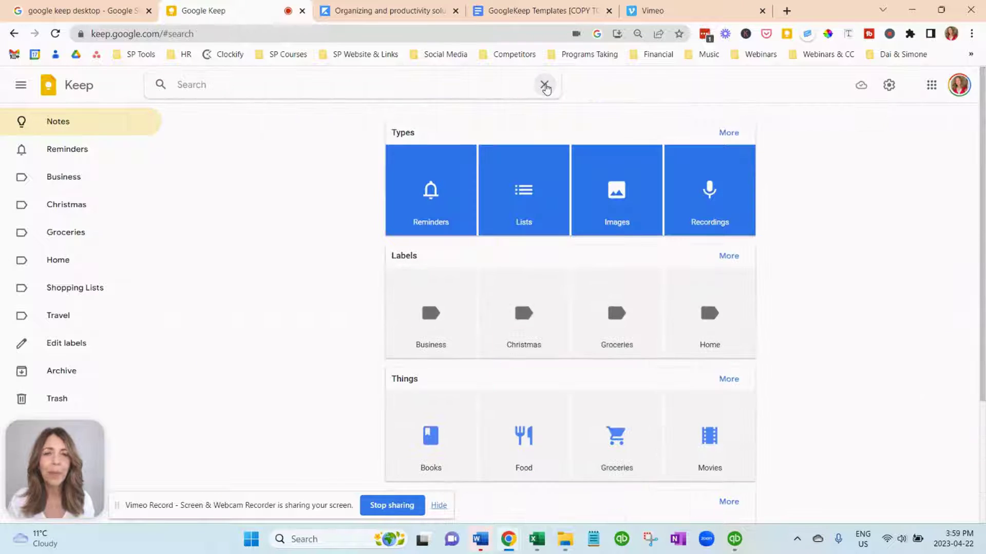
click(58, 123)
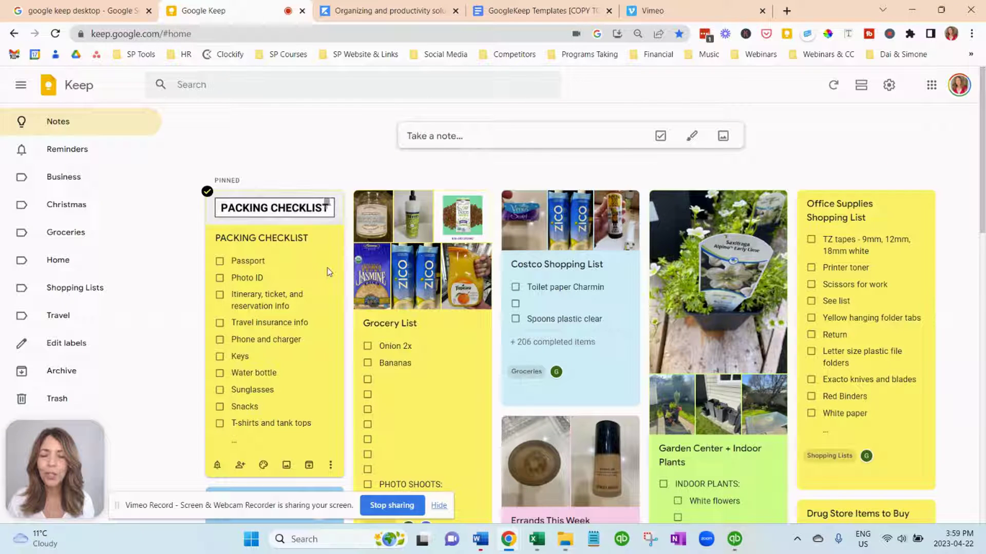
Open the Packing Checklist note and add a blank item after 'Phone and charger'
click(300, 265)
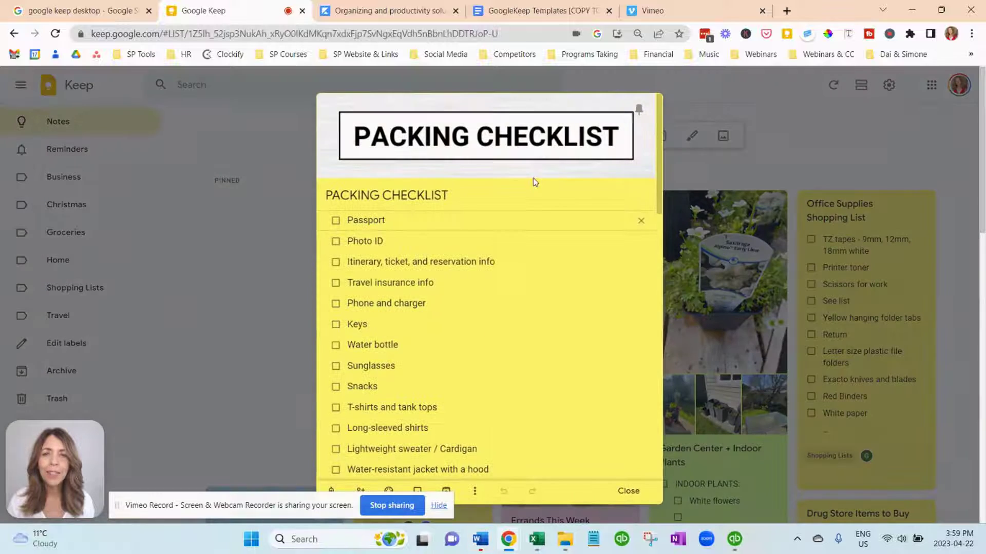
scroll(438, 318, down, 9)
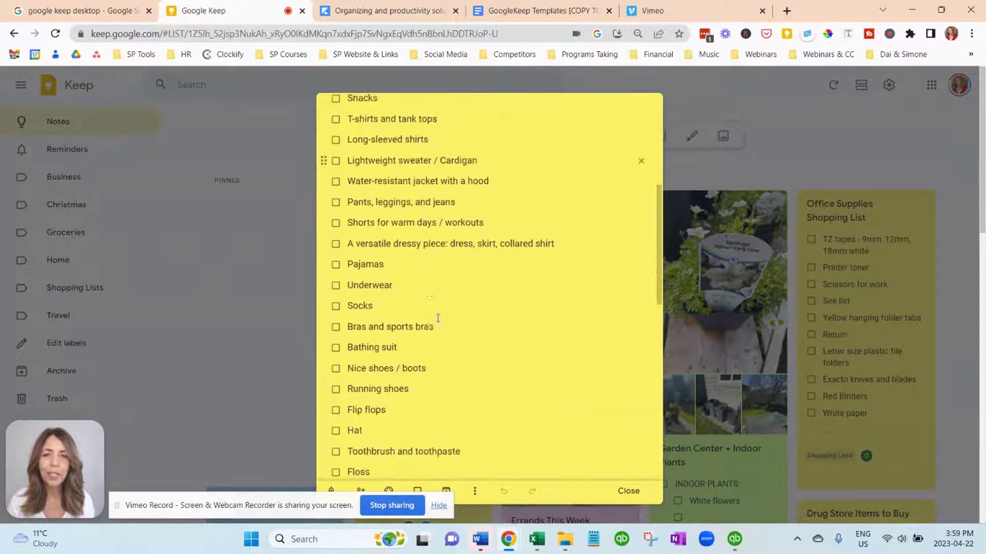
scroll(438, 318, up, 10)
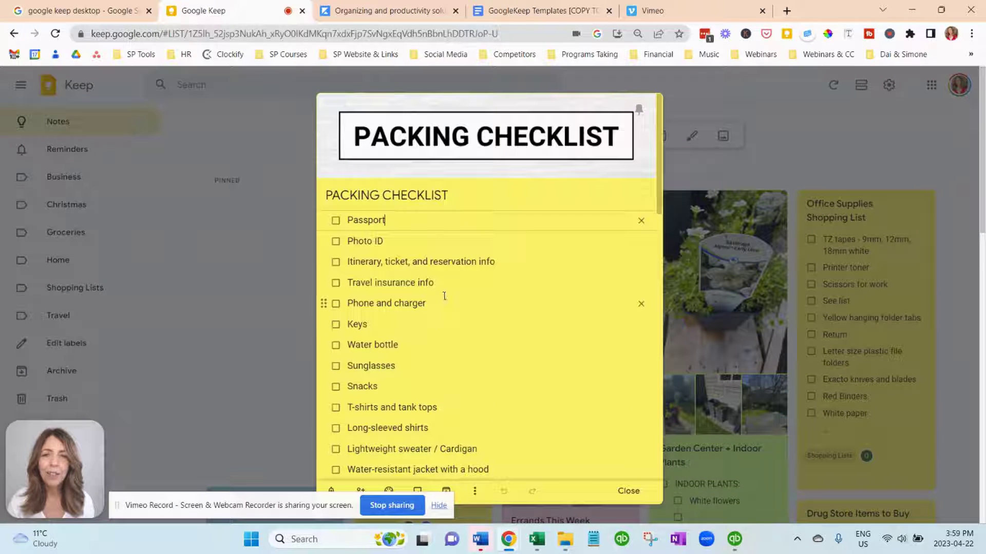
click(445, 297)
key(Return)
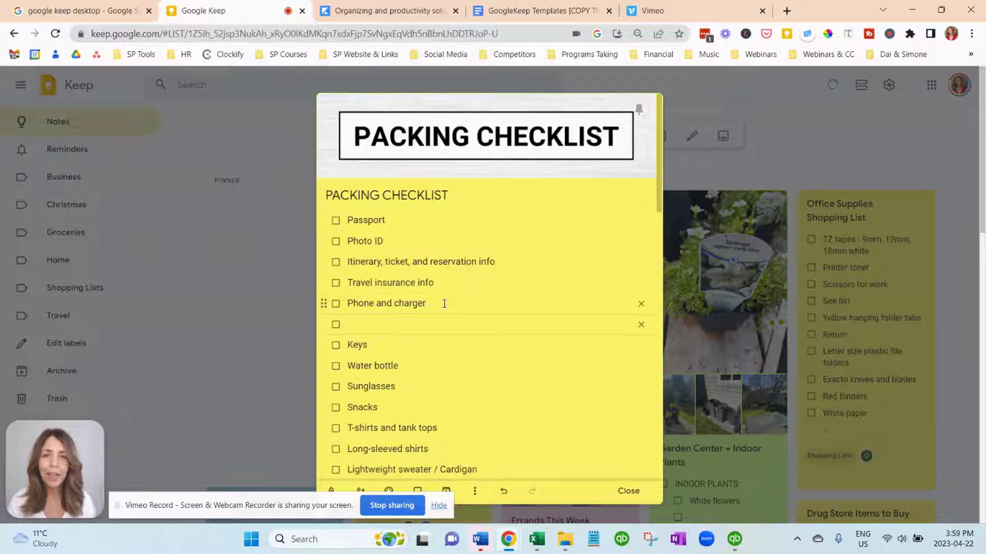
Add a blank item after 'T-shirts and tank tops', close the note, and start a new one
scroll(419, 365, down, 3)
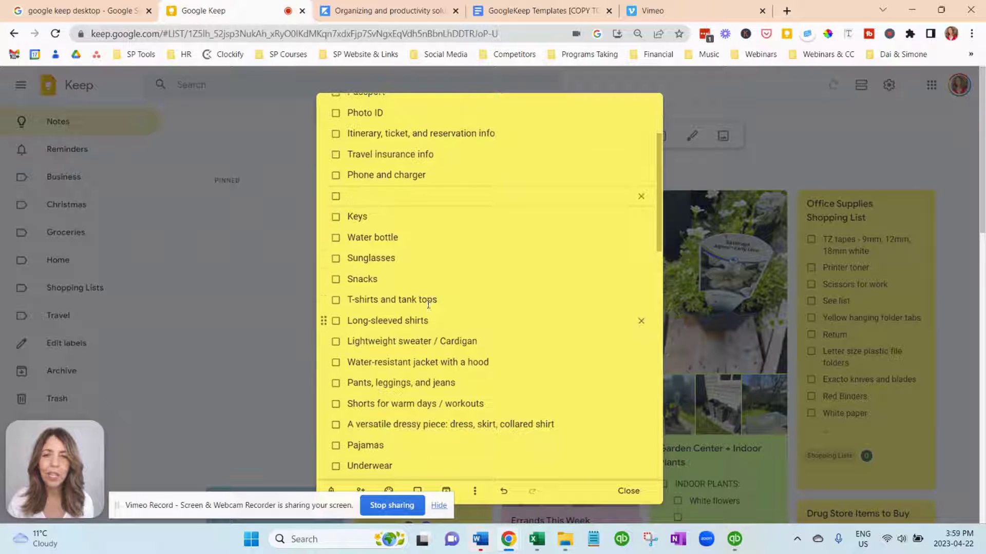
click(458, 298)
key(Return)
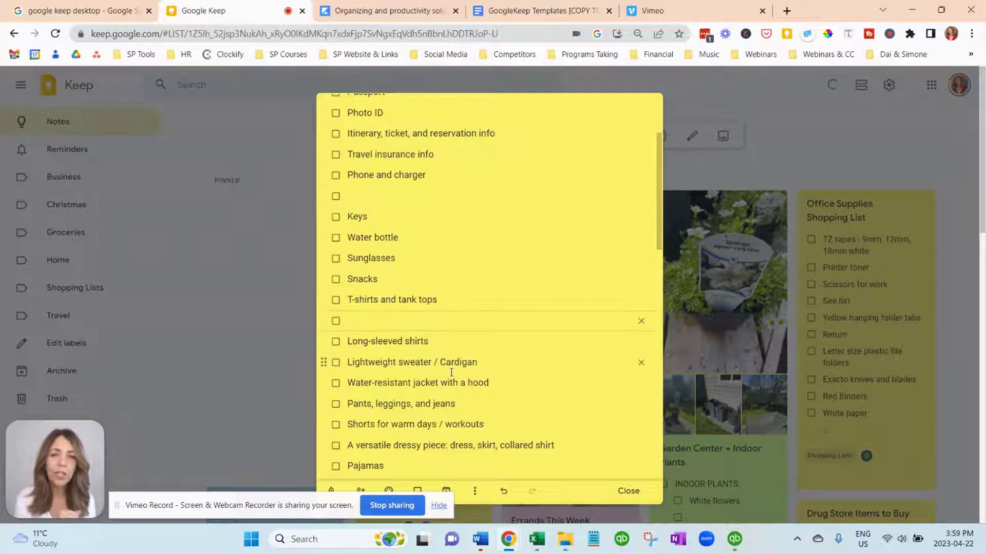
scroll(451, 372, down, 4)
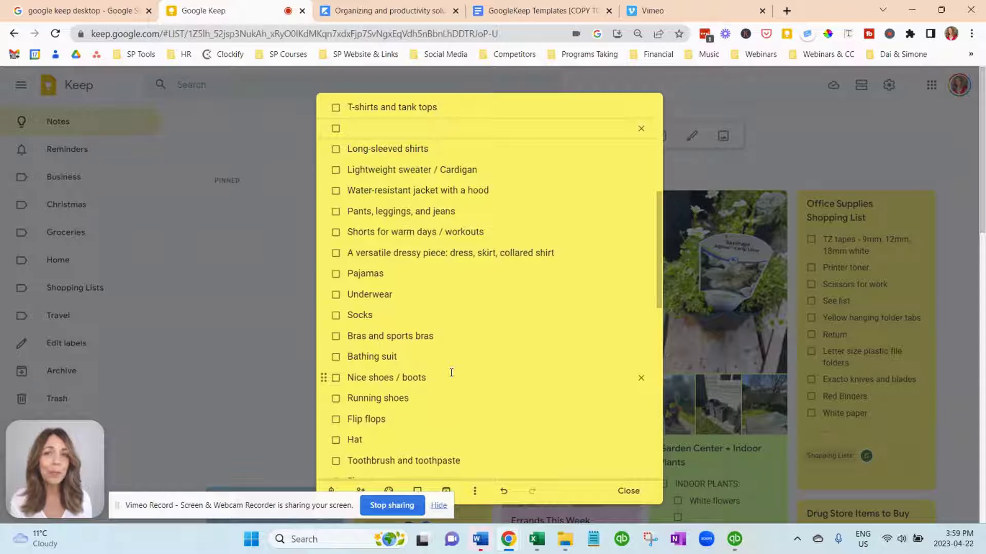
scroll(554, 423, up, 6)
click(623, 493)
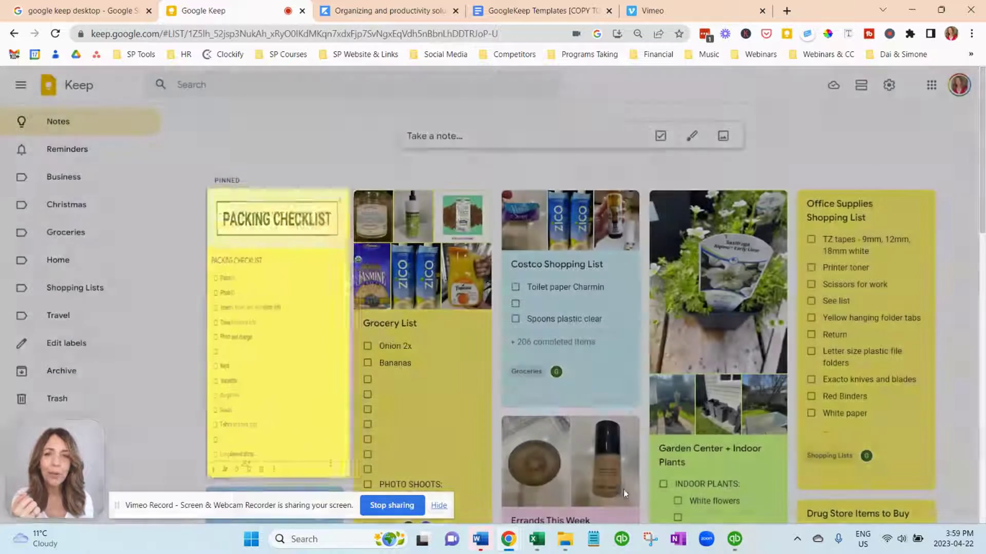
click(433, 135)
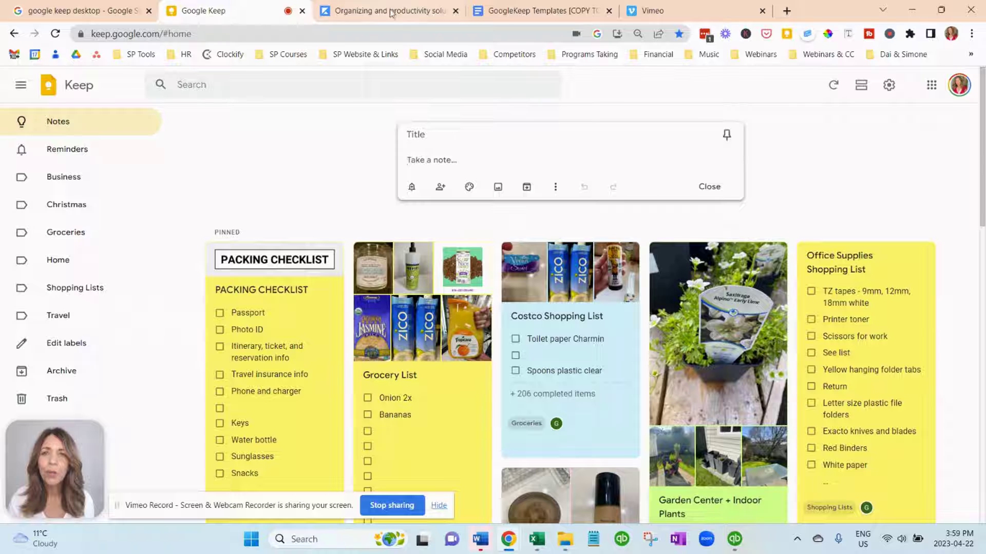
Copy the 'Weekly Cleaning' heading from the templates document into the new Keep note's title
click(544, 12)
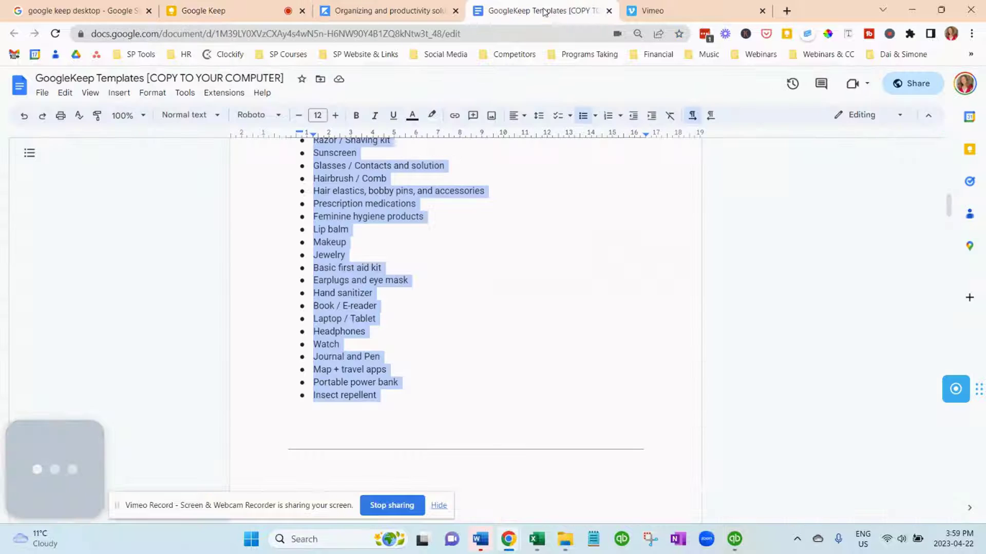
scroll(420, 342, down, 7)
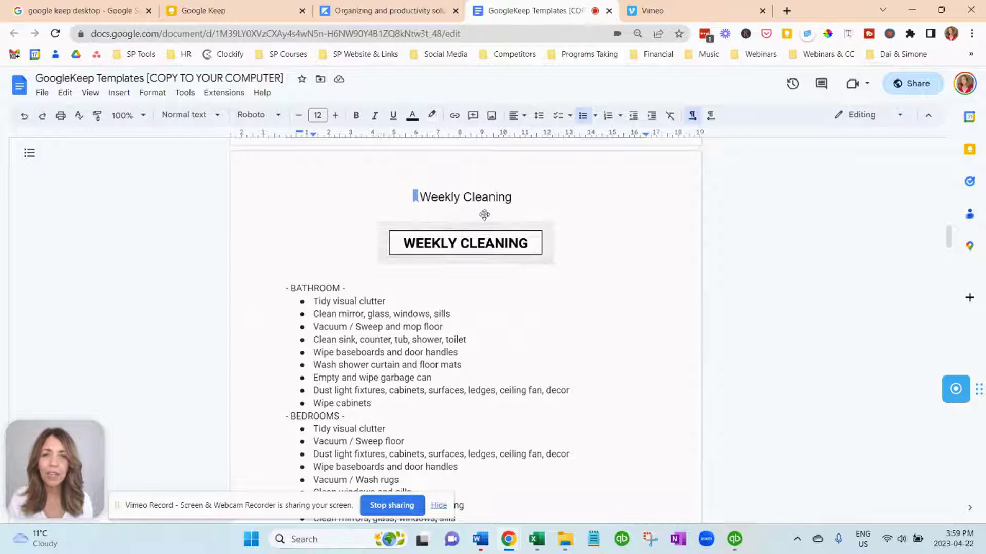
drag(525, 196, 413, 197)
key(ctrl+c)
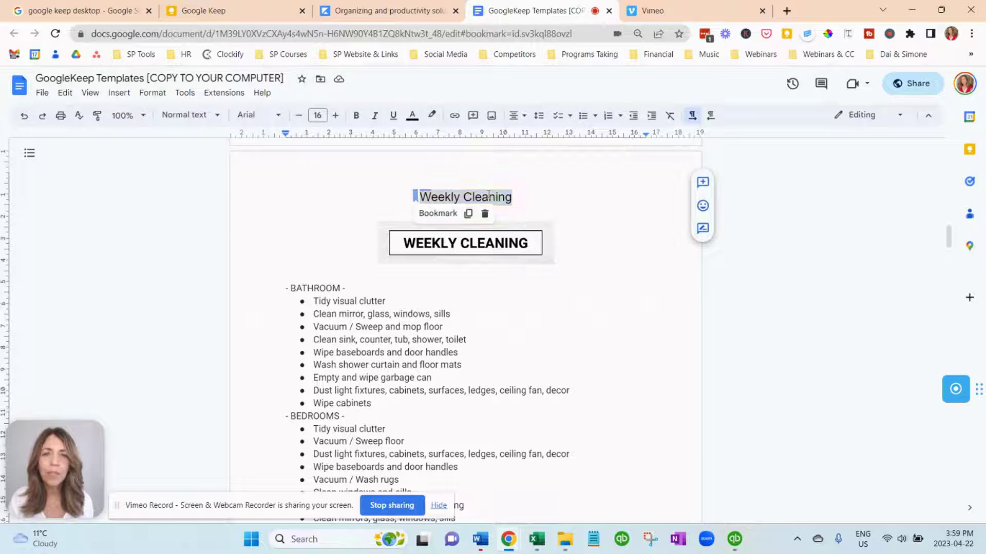
right_click(488, 197)
click(523, 224)
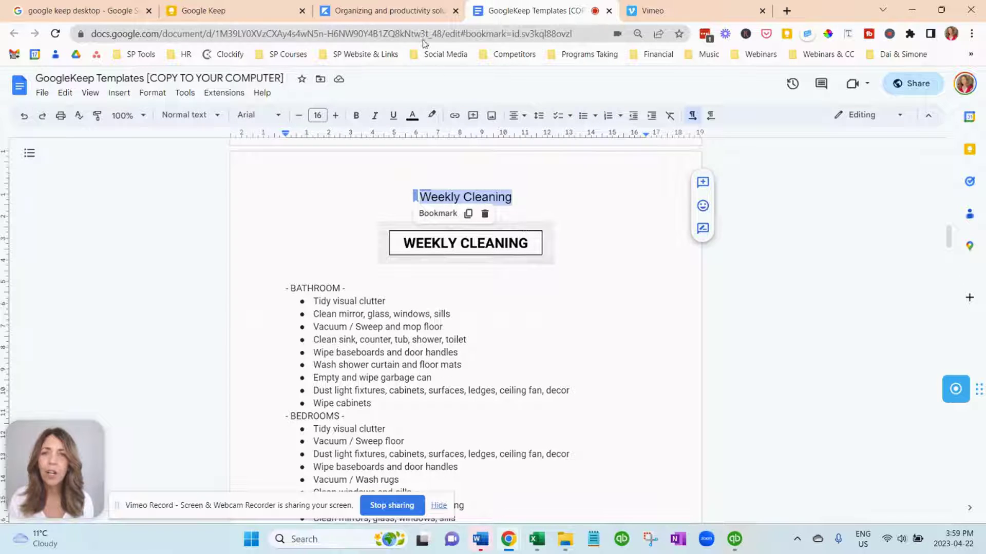
click(236, 16)
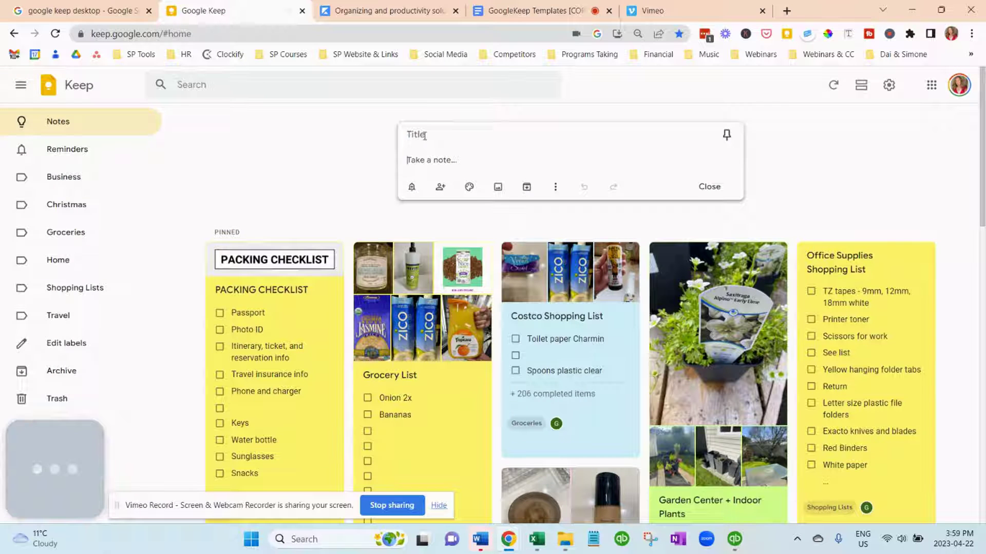
key(ctrl+v)
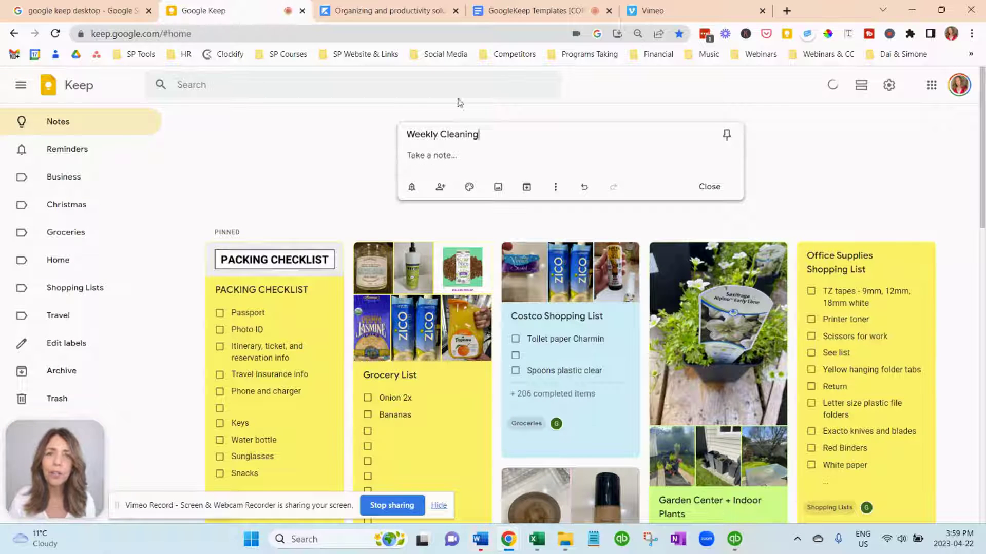
Copy the cleaning list from BATHROOM through OUTDOOR in the templates document
click(550, 16)
scroll(276, 246, down, 1)
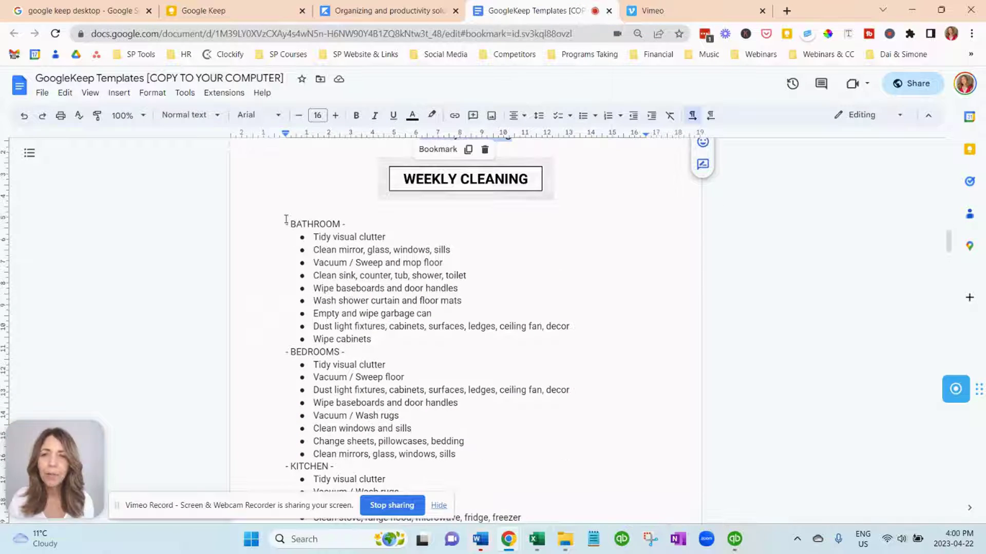
drag(286, 219, 508, 504)
scroll(508, 487, down, 6)
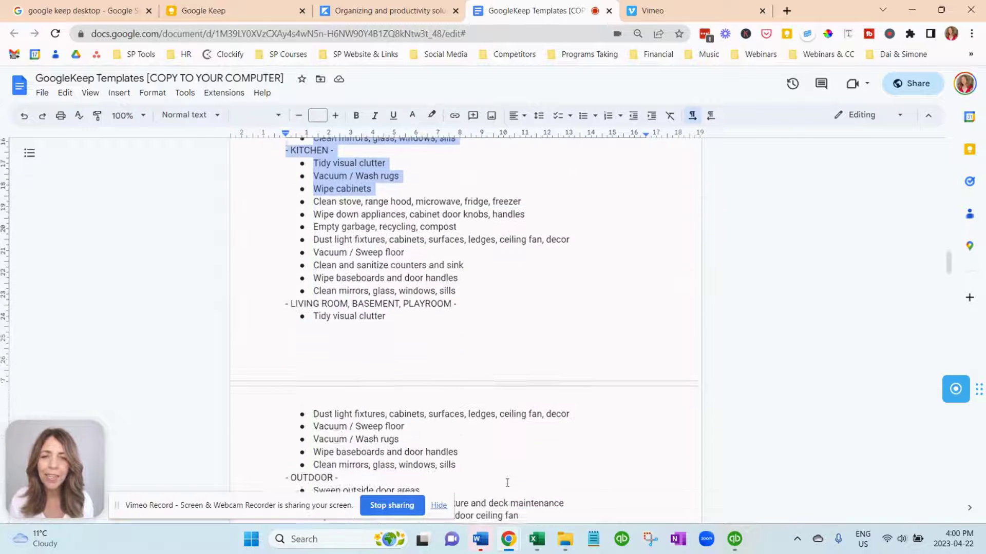
scroll(507, 482, down, 5)
scroll(506, 475, up, 2)
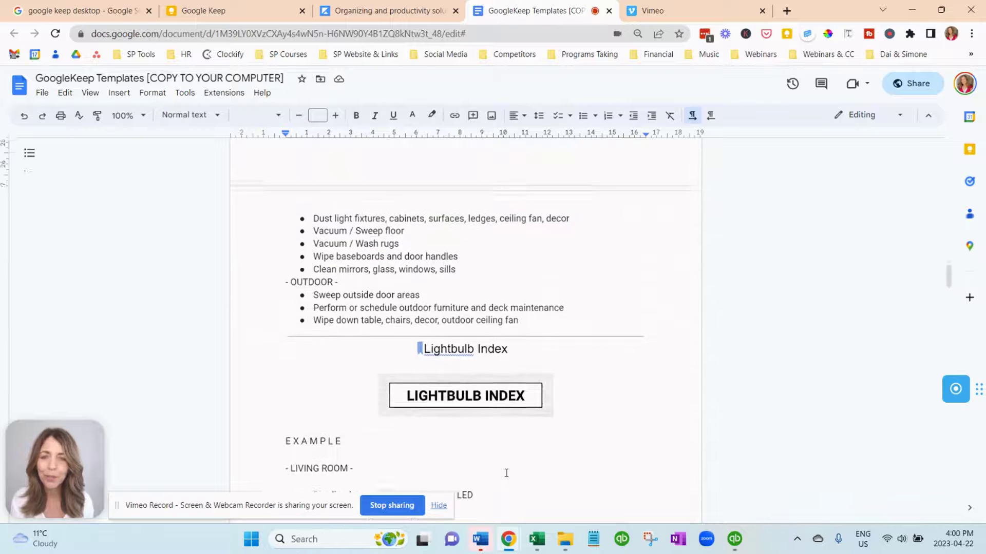
scroll(505, 465, up, 1)
shift+click(531, 386)
right_click(356, 160)
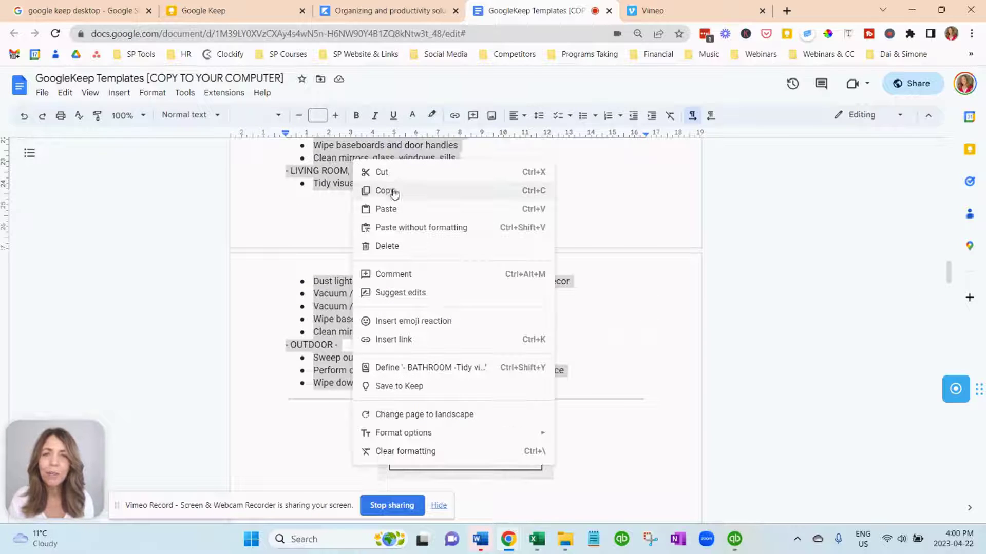
click(391, 192)
click(257, 15)
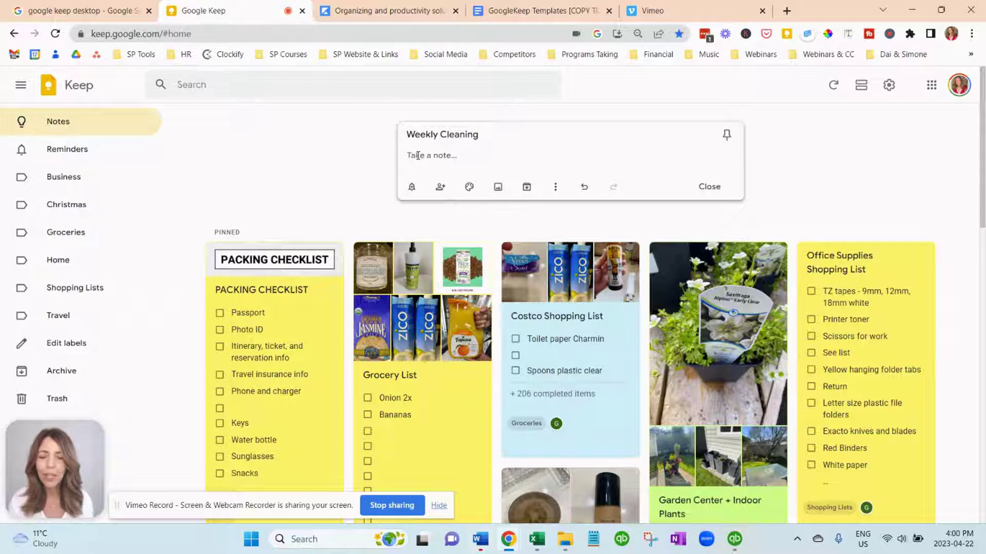
Paste the room-by-room cleaning list into the note body and turn on checkboxes
key(ctrl+v)
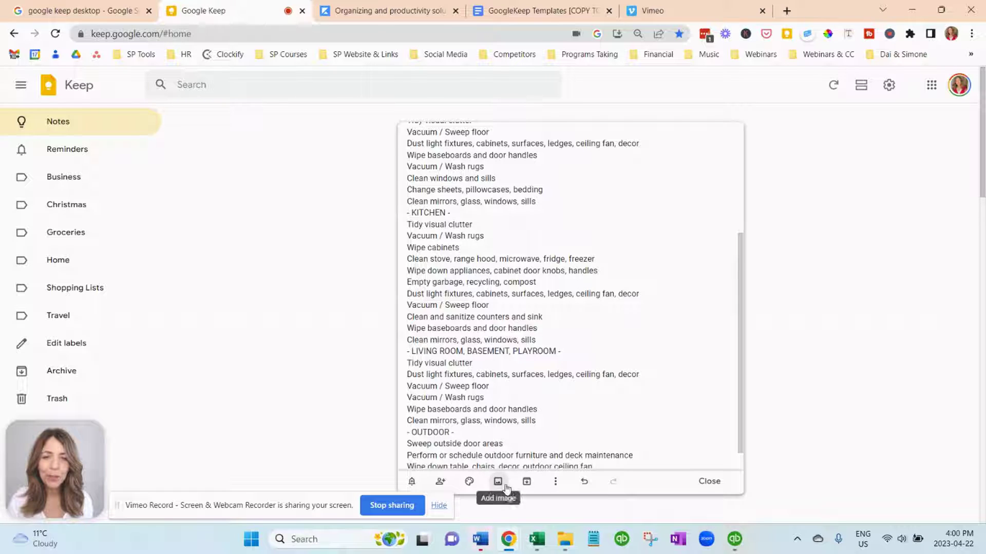
click(556, 485)
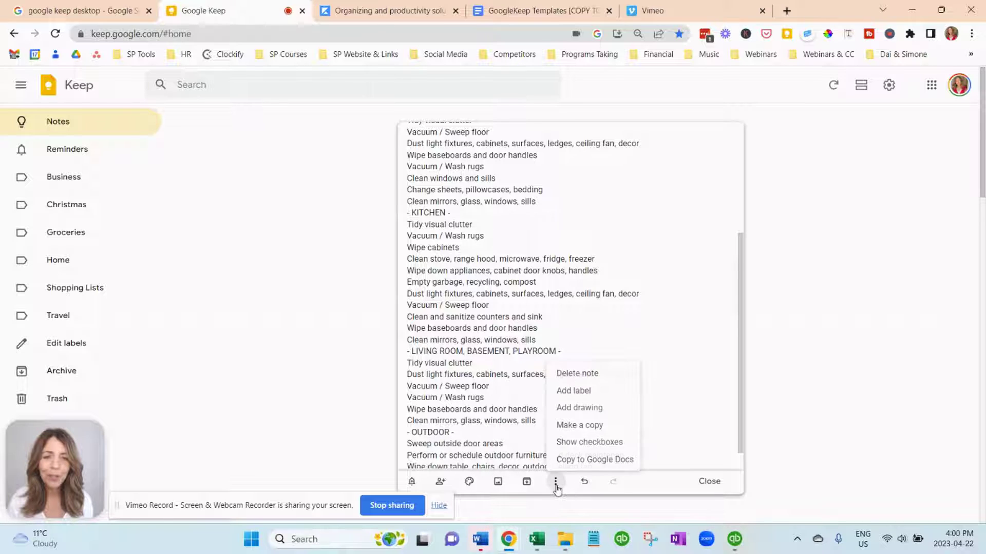
click(580, 445)
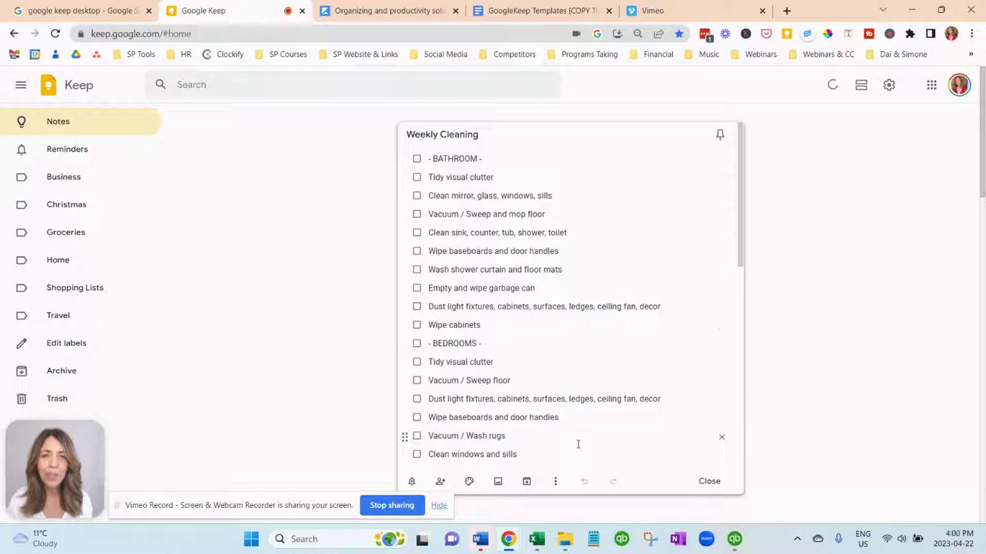
Add blank checklist lines after 'Wipe cabinets', after the bedrooms section, and before OUTDOOR
click(495, 158)
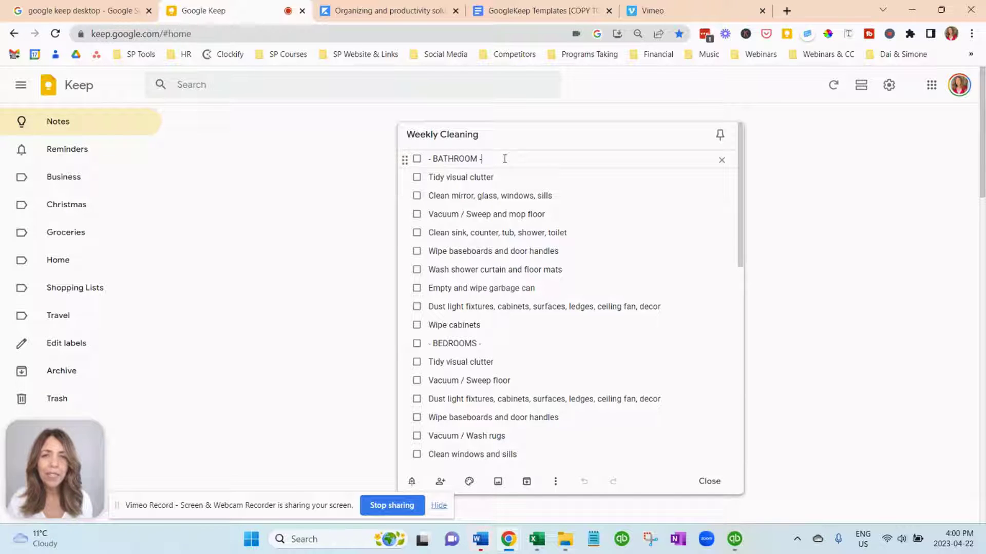
click(505, 324)
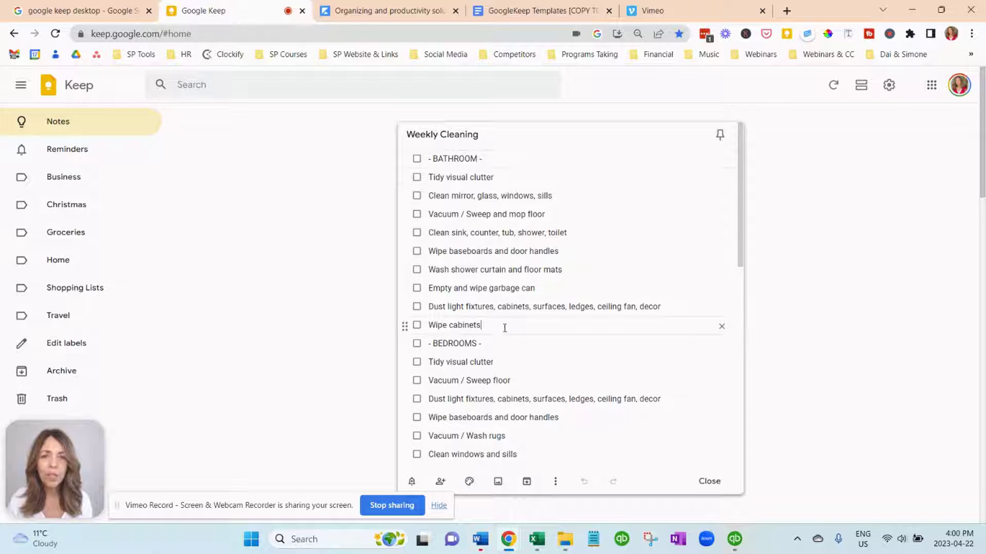
key(Return)
scroll(505, 328, down, 4)
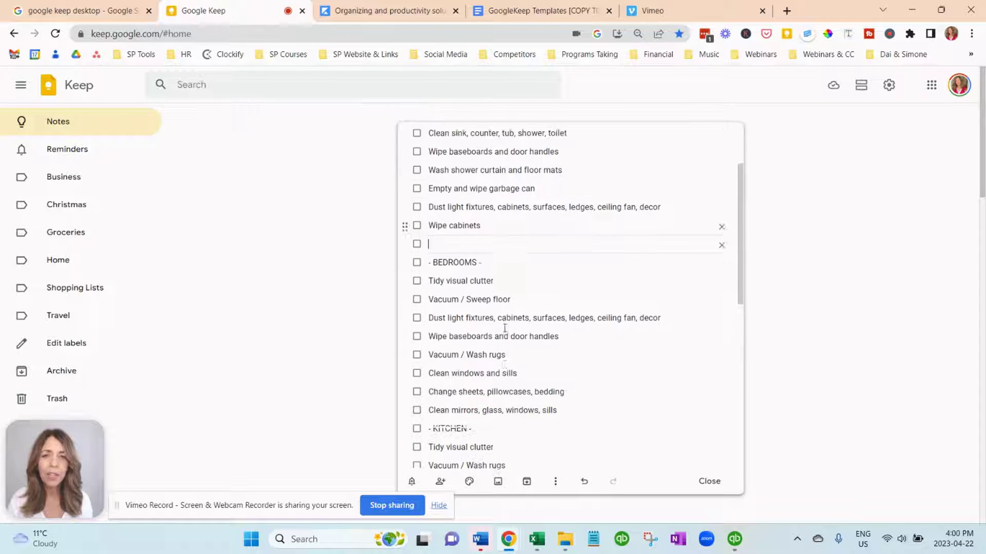
click(564, 319)
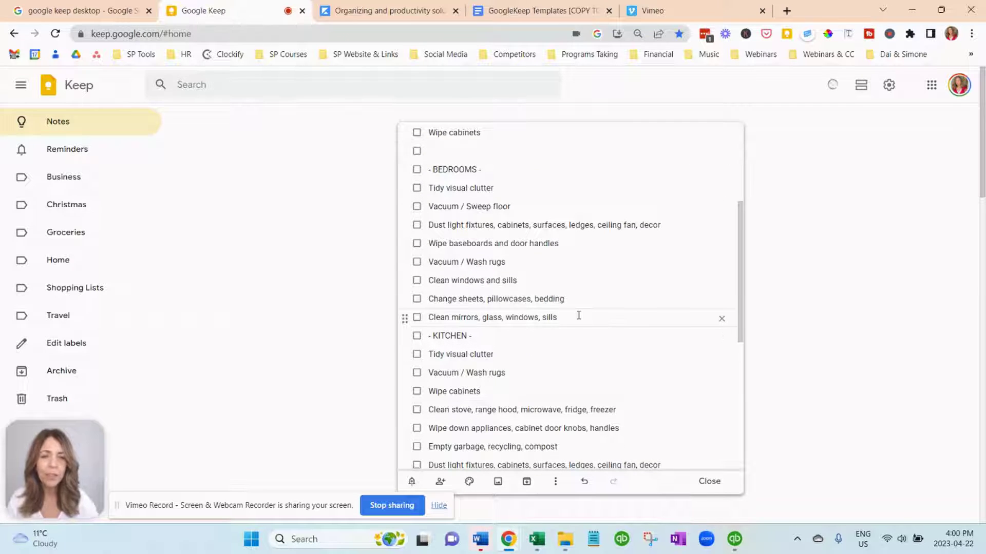
key(Return)
scroll(579, 315, down, 6)
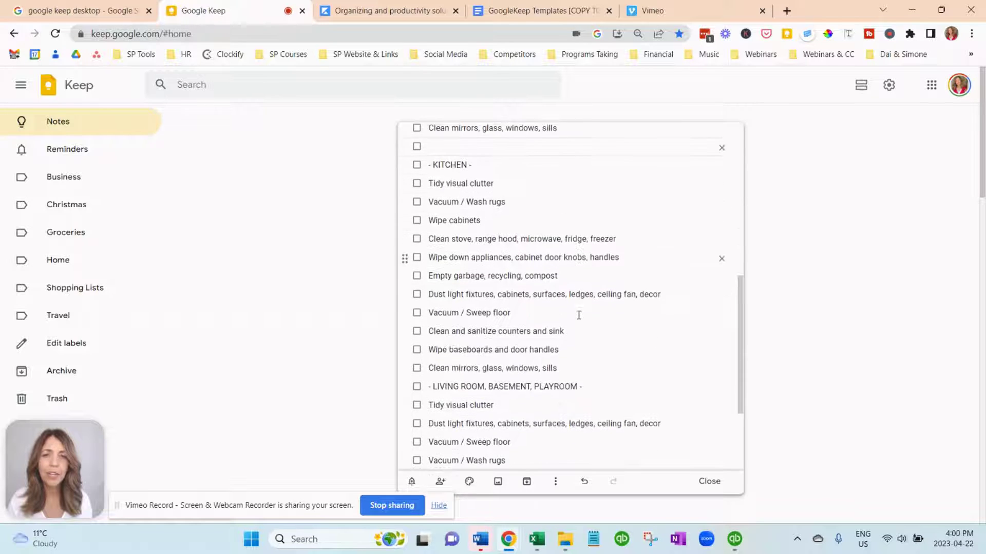
click(572, 364)
key(Return)
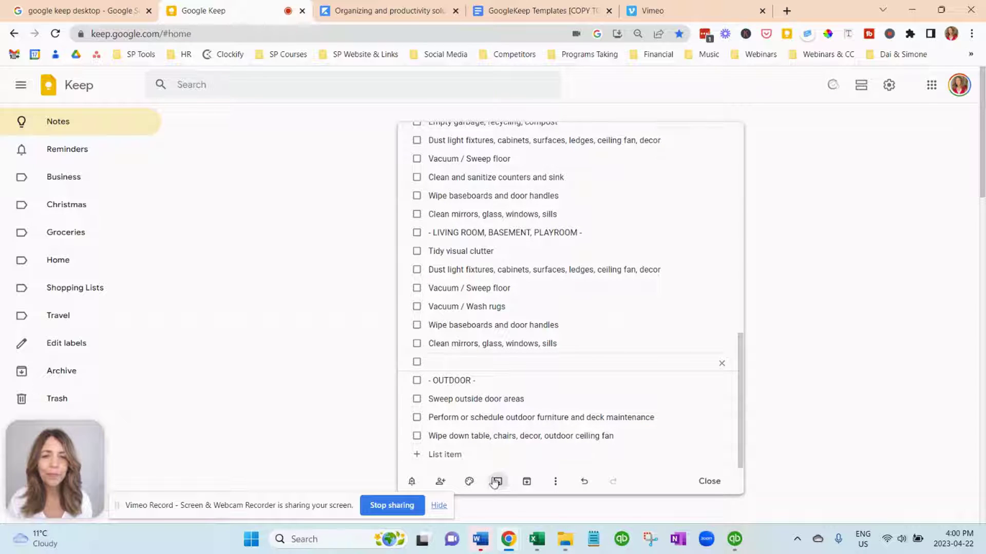
Give the Weekly Cleaning note a mint green background and close it
click(470, 482)
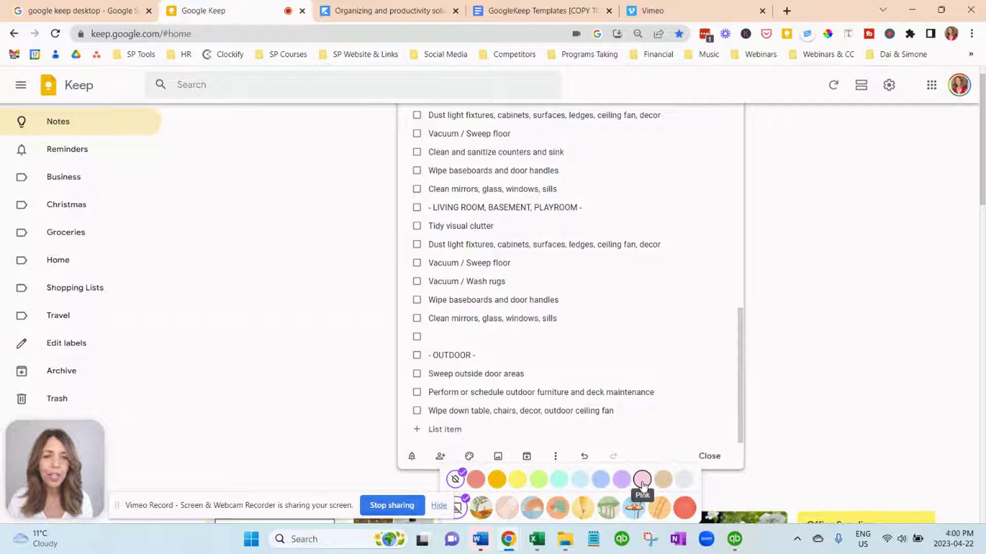
click(561, 484)
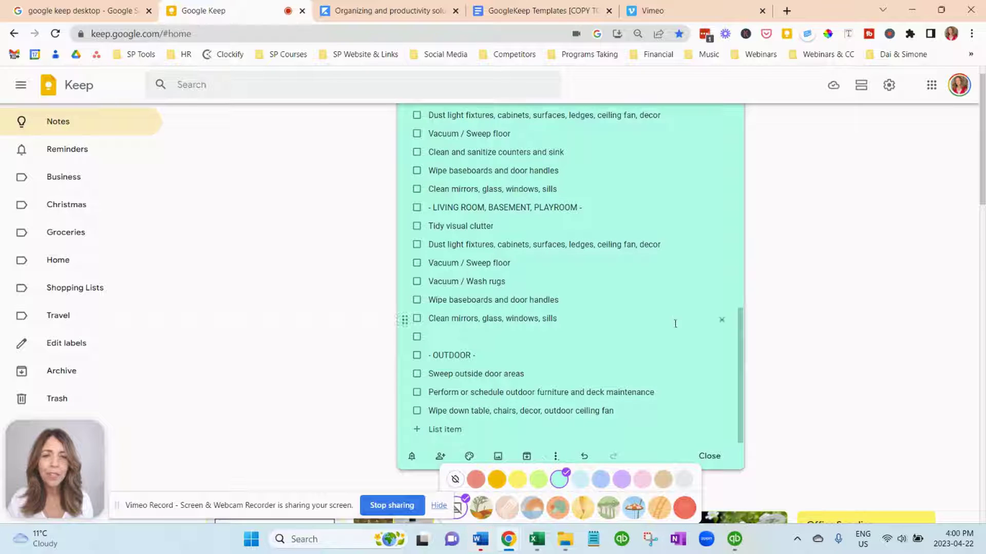
click(710, 457)
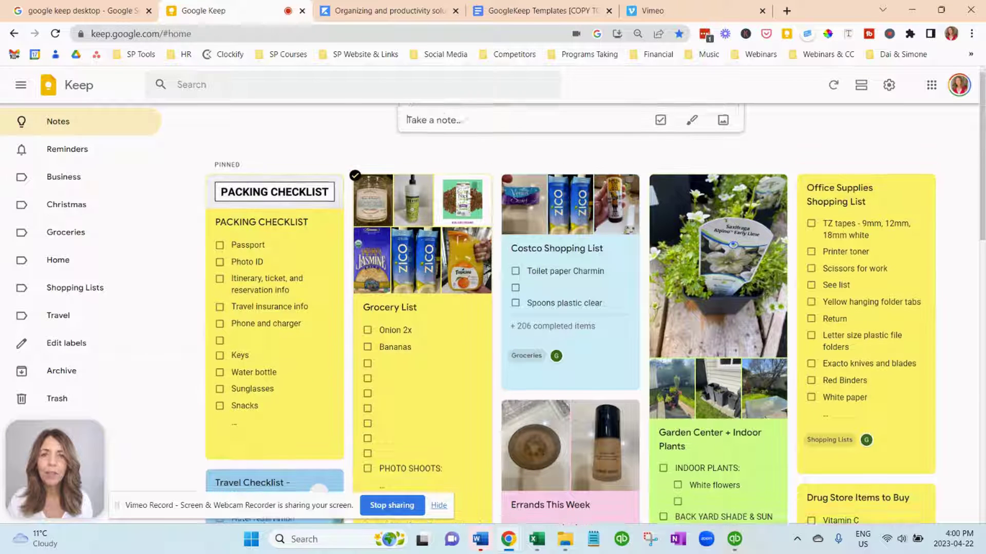
click(464, 135)
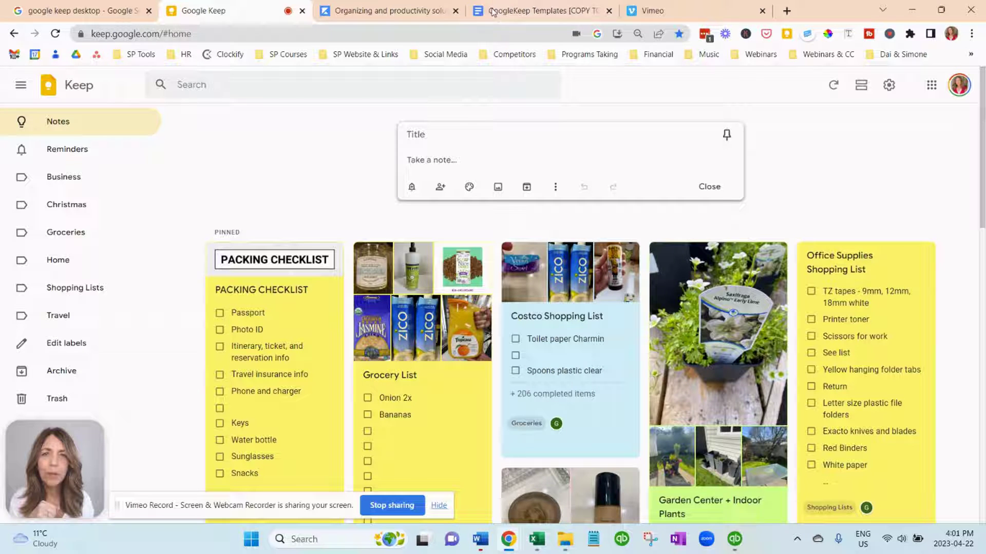
Search the Keep notes for 'weekly', then clear the search
click(523, 10)
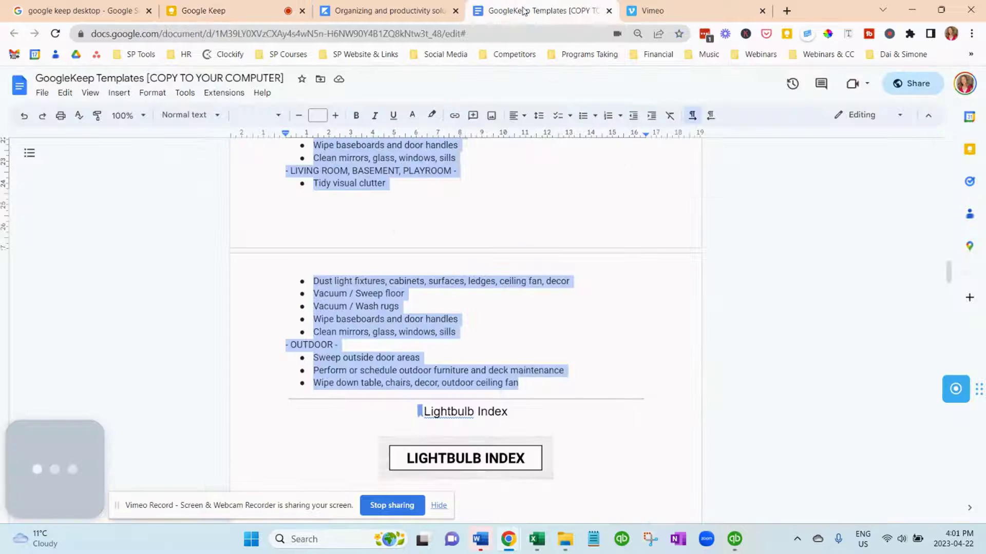
click(203, 11)
click(245, 89)
text(wee)
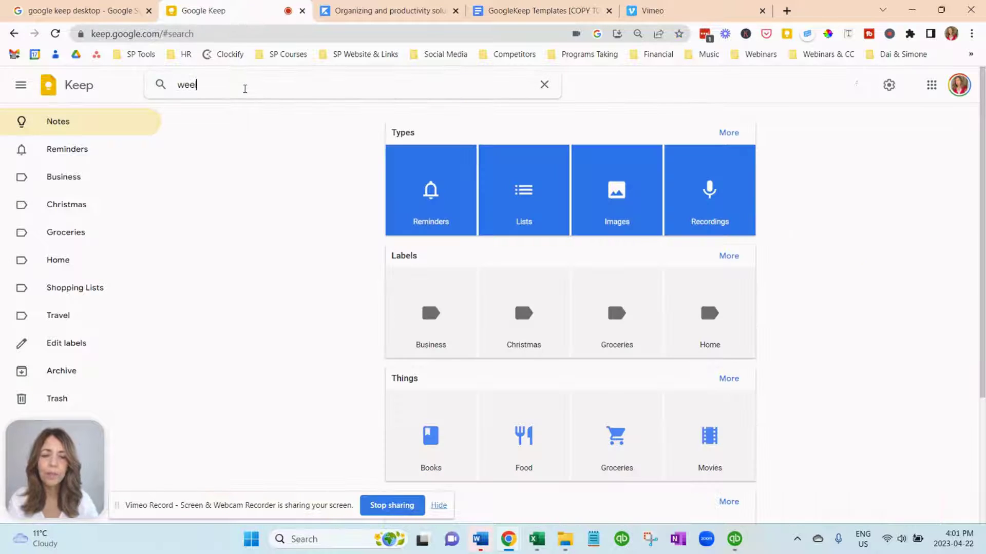
text(kly)
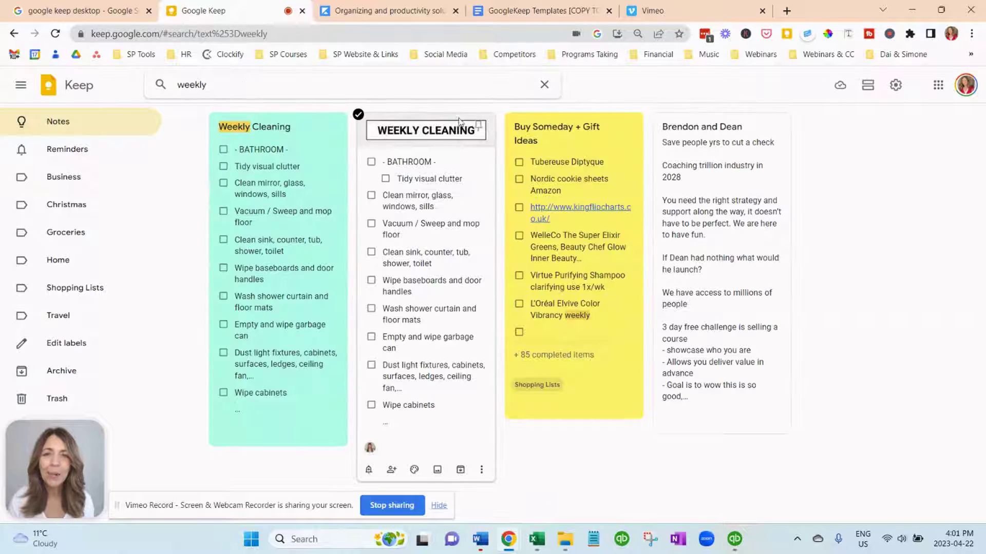
click(544, 84)
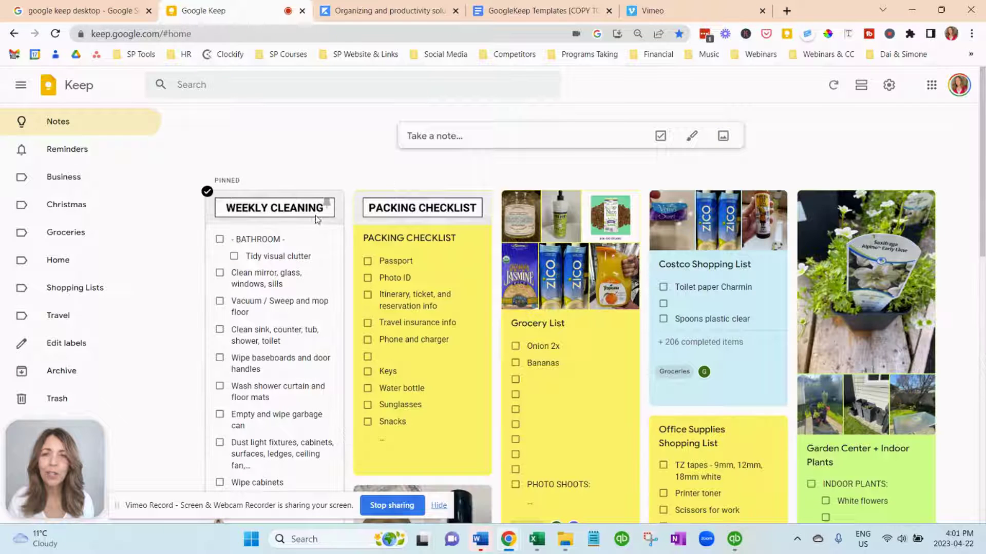
Give the pinned WEEKLY CLEANING note a mint green background and close it
click(327, 206)
scroll(374, 363, down, 5)
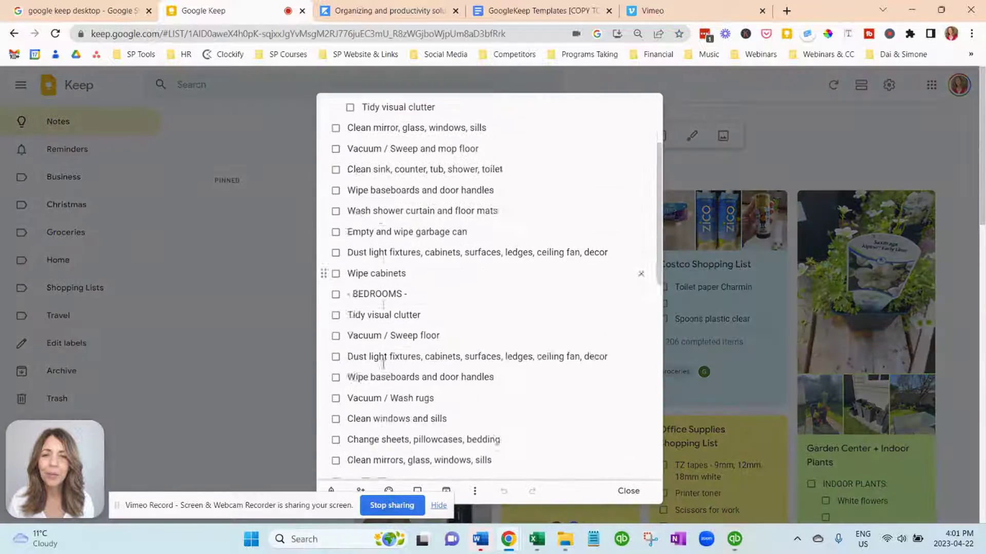
click(388, 491)
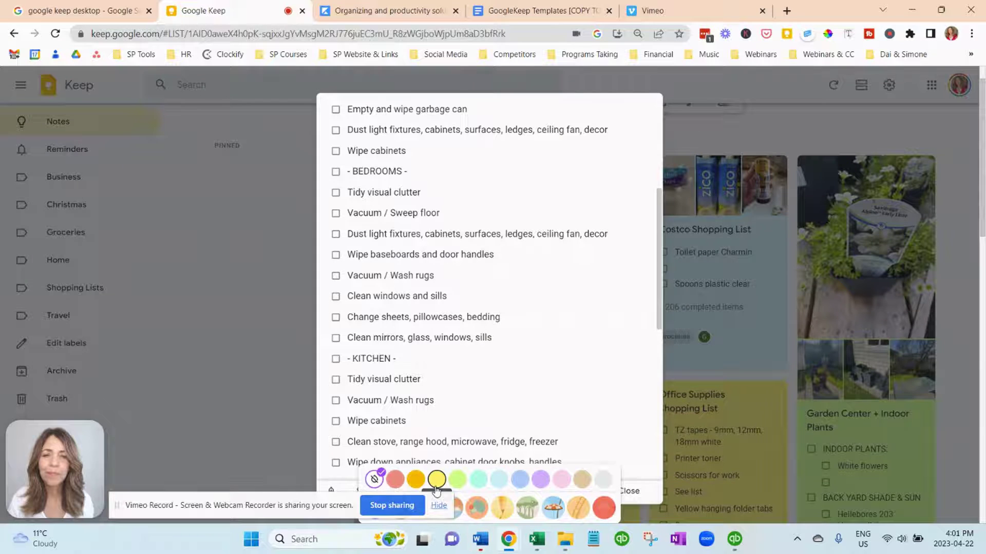
click(478, 479)
click(629, 491)
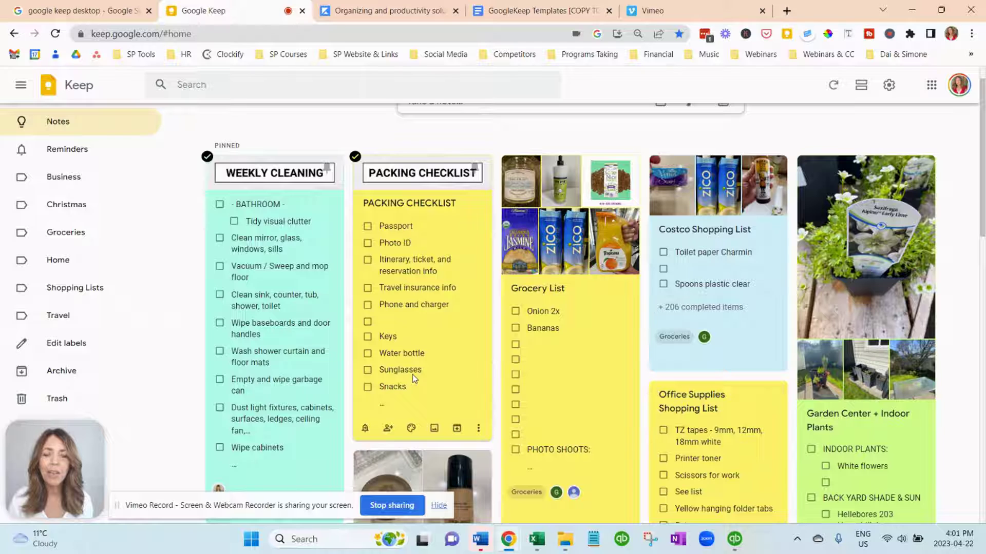
scroll(412, 374, down, 3)
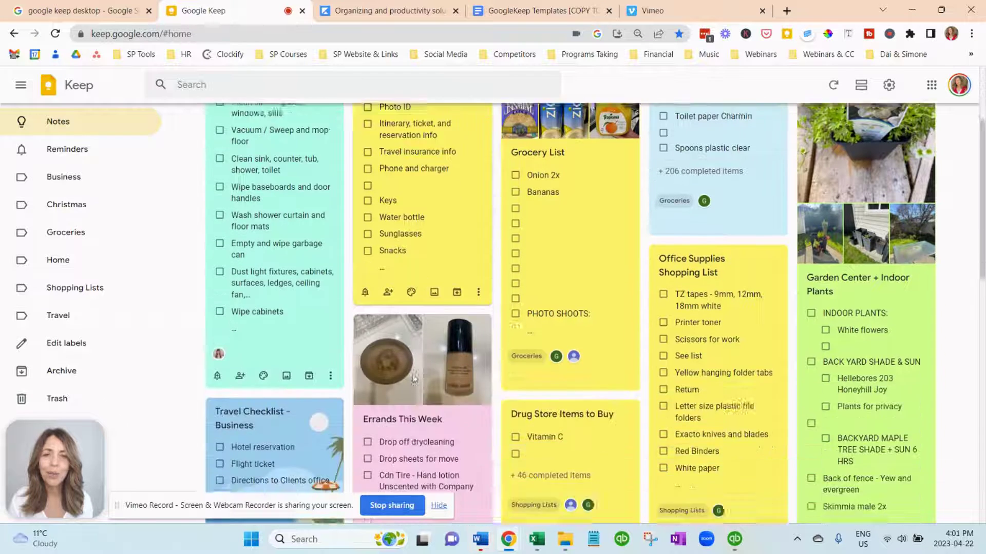
scroll(412, 374, up, 4)
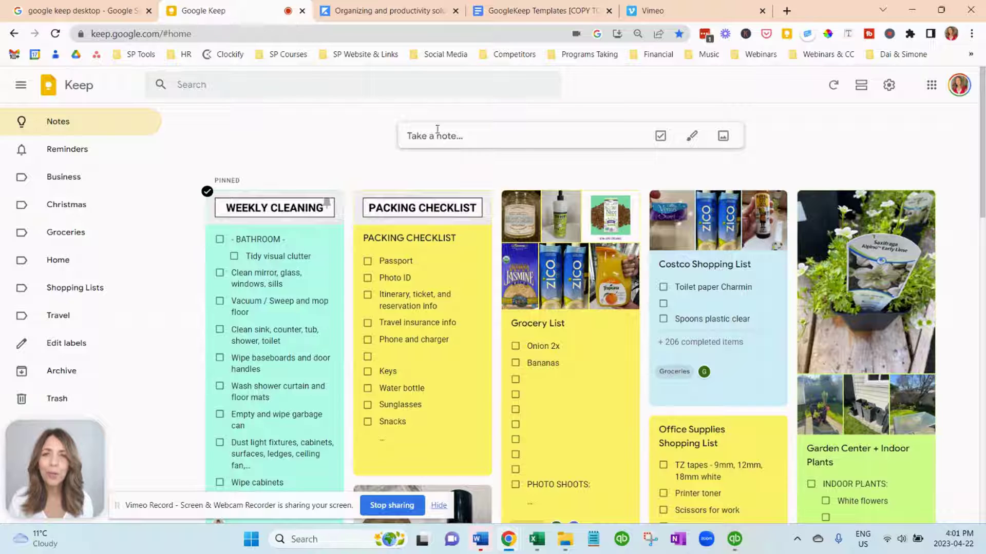
click(529, 11)
Copy the 'Lightbulb Index' heading from the templates document
scroll(407, 397, down, 4)
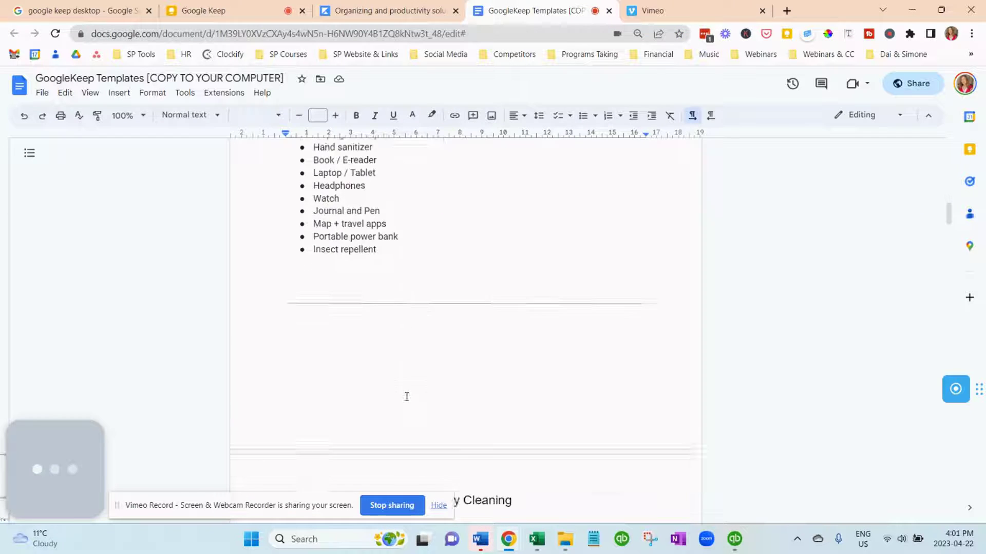
scroll(407, 397, down, 20)
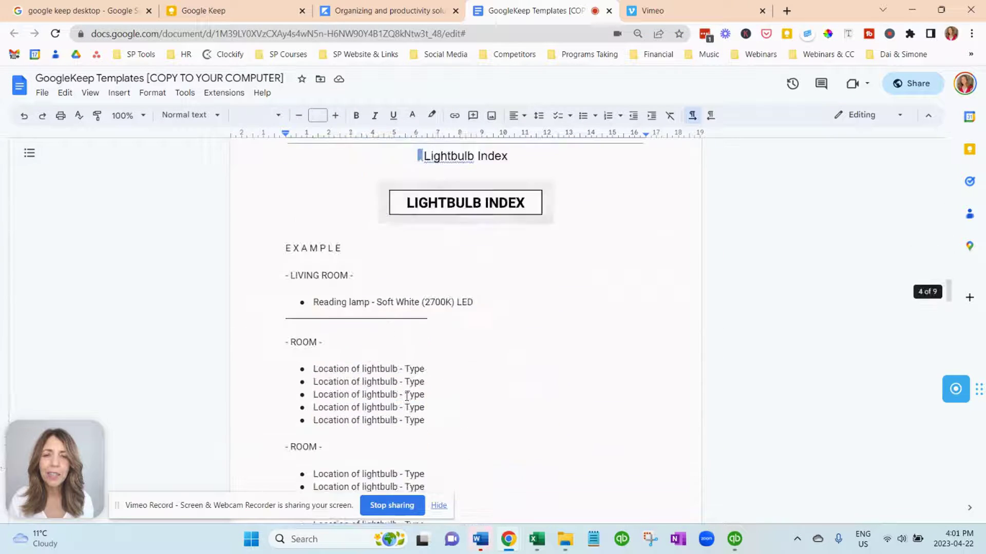
scroll(407, 396, down, 1)
scroll(407, 399, up, 1)
click(484, 335)
scroll(483, 336, down, 2)
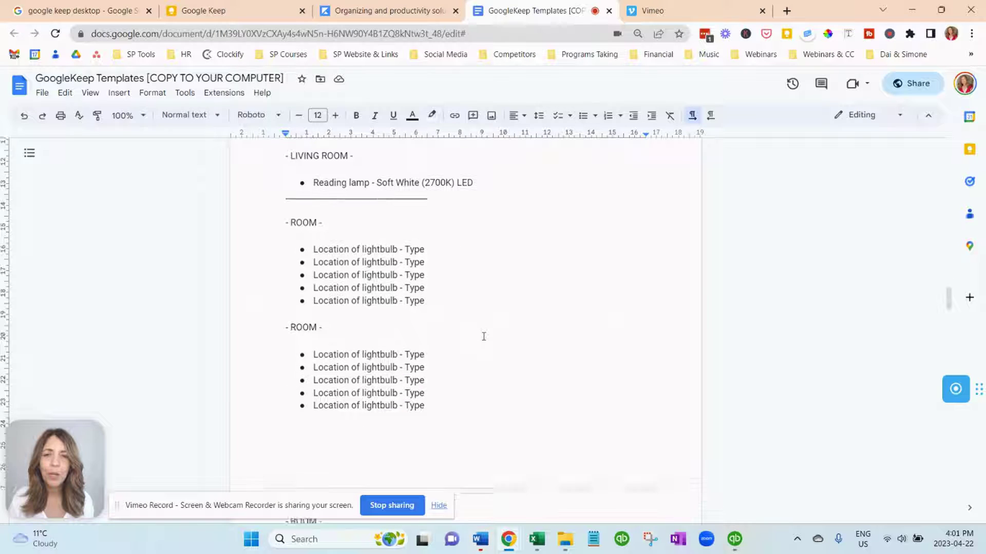
scroll(481, 339, up, 2)
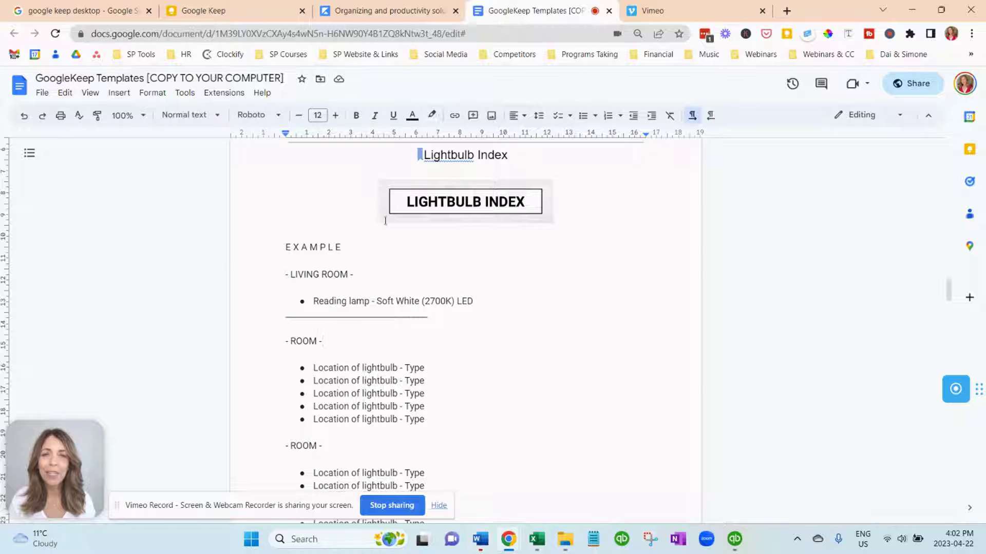
triple_click(465, 155)
right_click(467, 157)
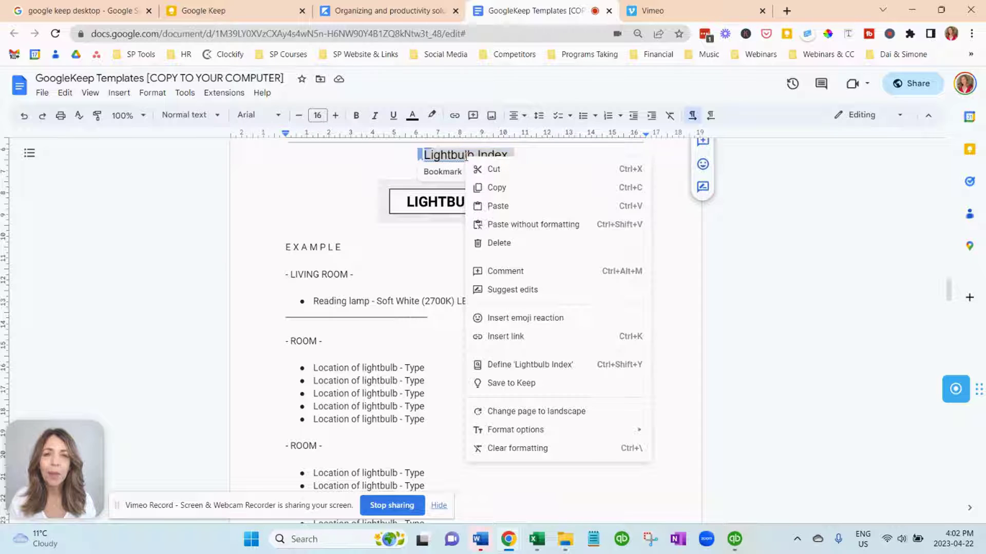
click(503, 187)
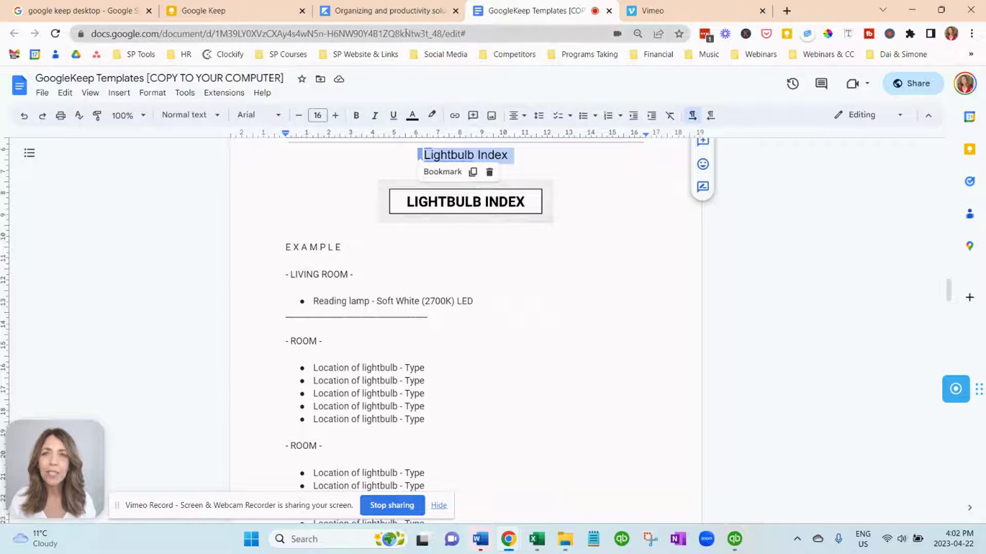
click(227, 11)
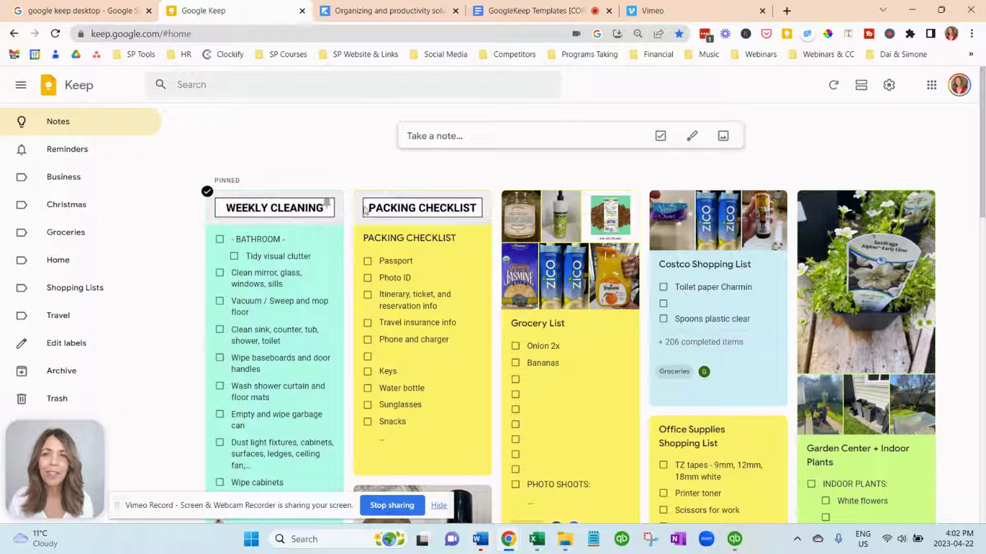
Create a new note titled 'Lightbulb Index' and select the room lists in the templates document
click(451, 137)
click(436, 134)
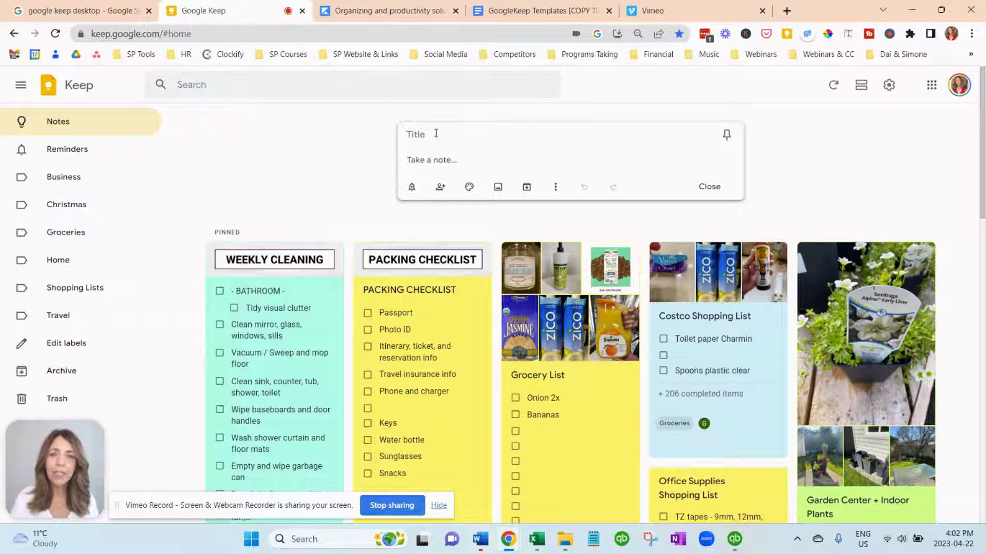
key(ctrl+v)
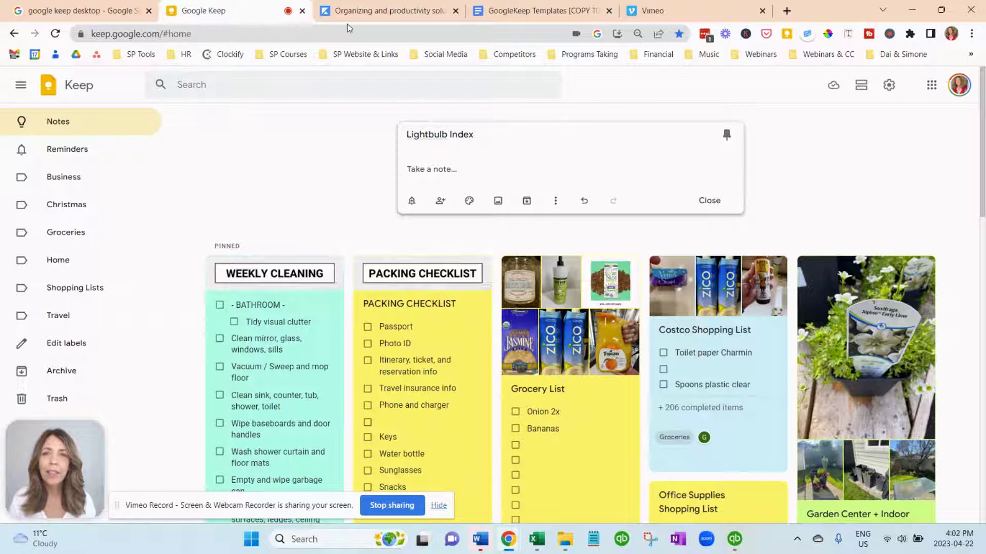
click(571, 9)
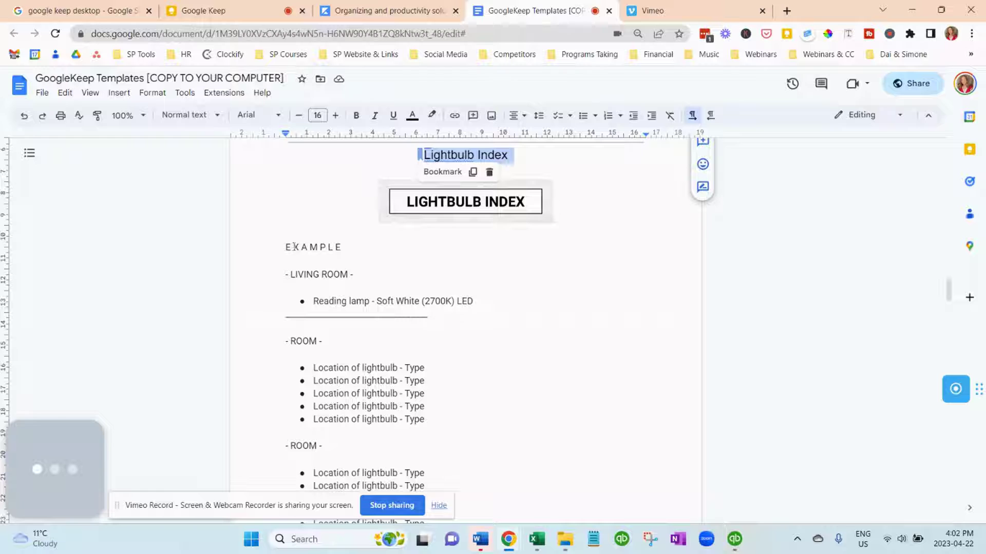
drag(286, 274, 459, 323)
Paste the room and lightbulb list into the note and convert it to checkboxes
click(231, 11)
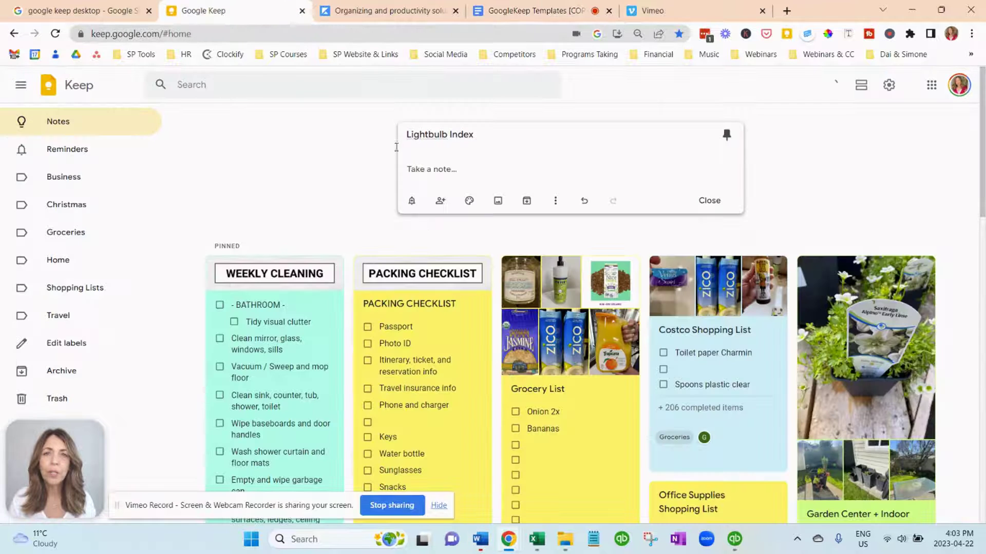
key(ctrl+v)
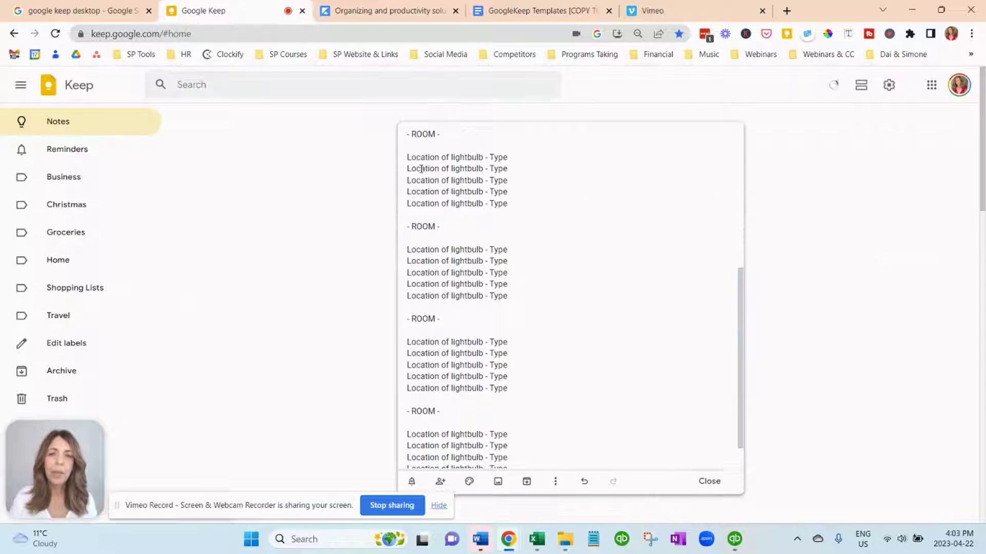
scroll(483, 329, down, 1)
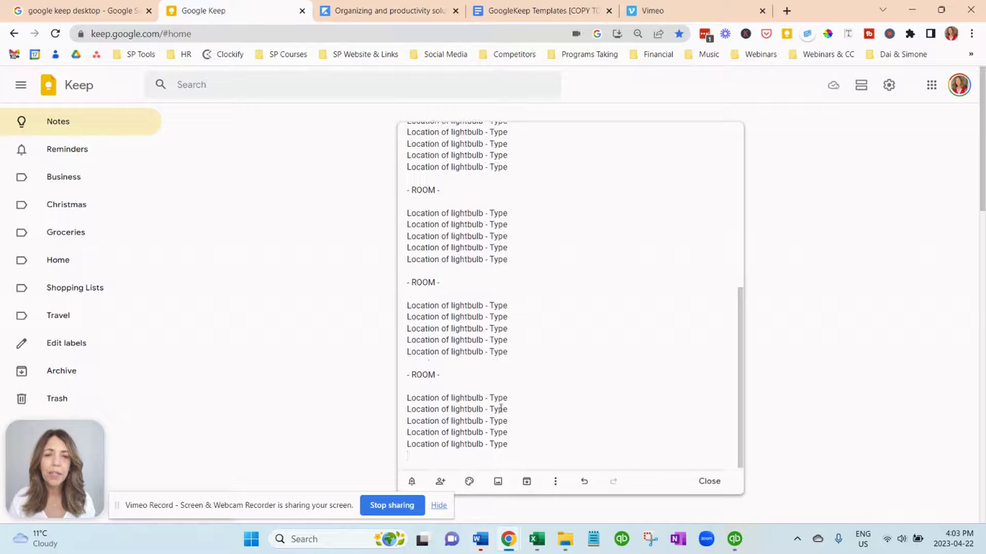
click(555, 482)
click(580, 443)
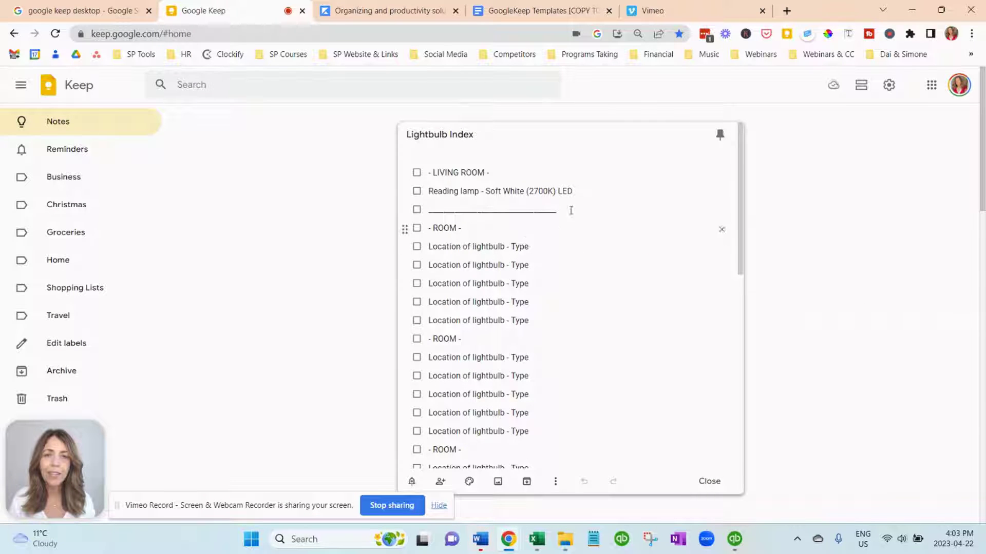
Delete the underscore divider and add blank items after each of three room sections
drag(575, 212, 409, 215)
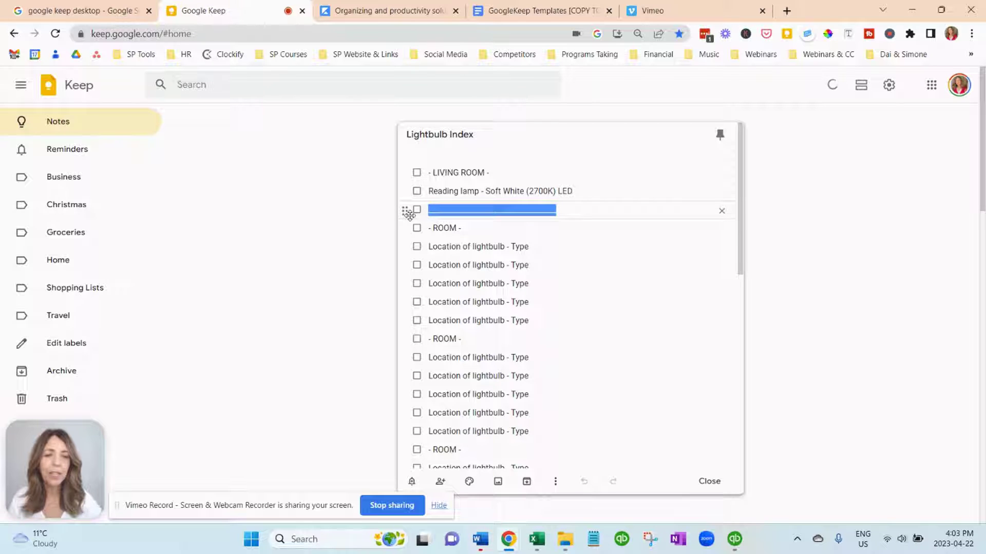
key(BackSpace)
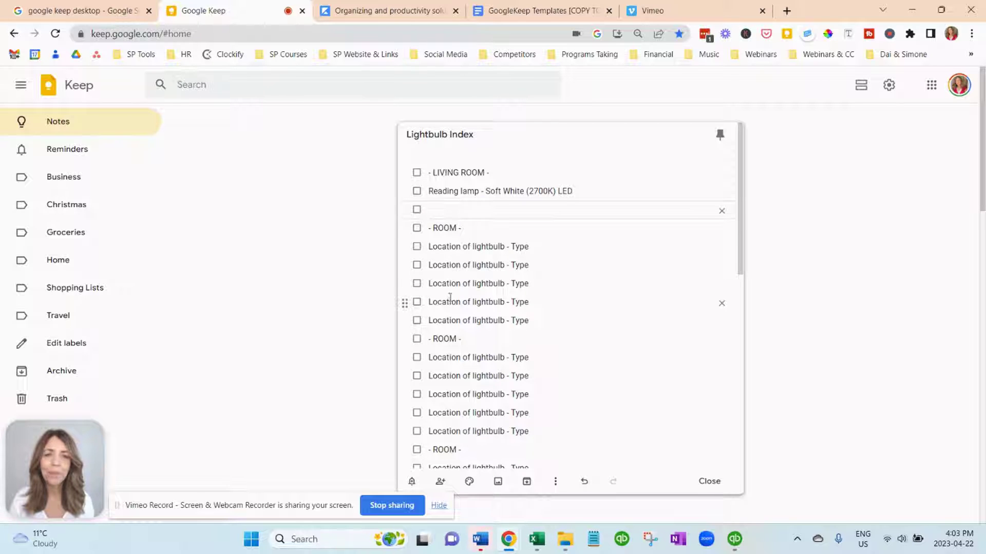
click(562, 323)
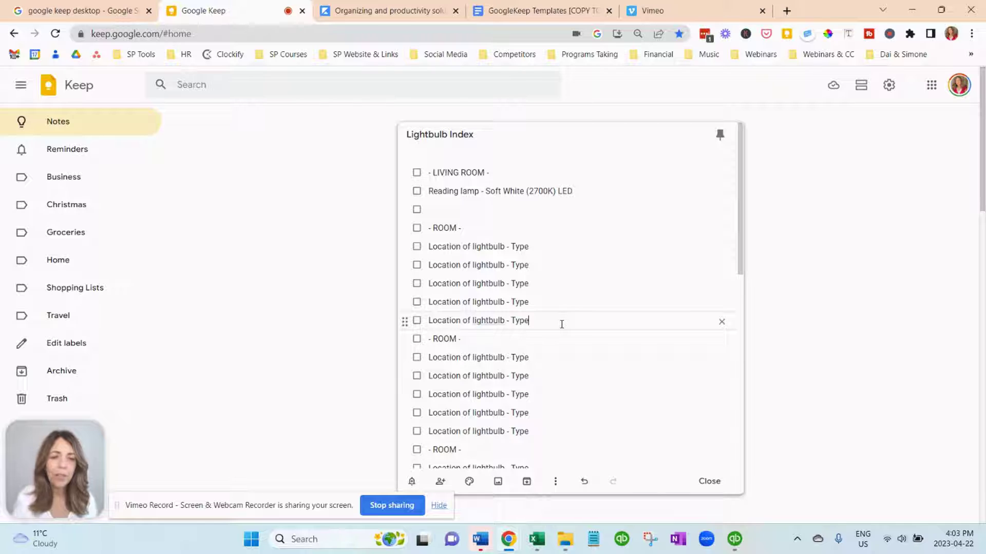
key(Return)
scroll(562, 325, down, 3)
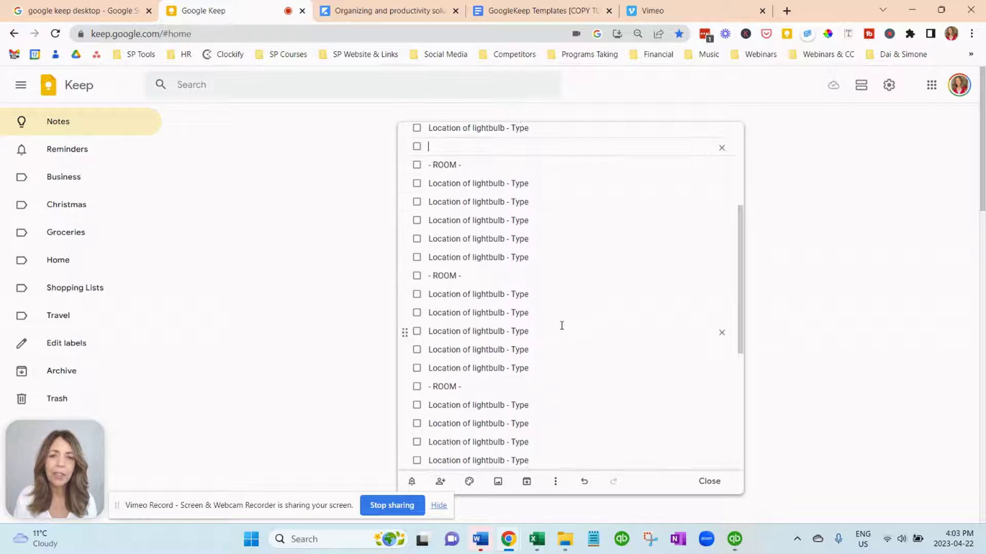
click(543, 260)
key(Return)
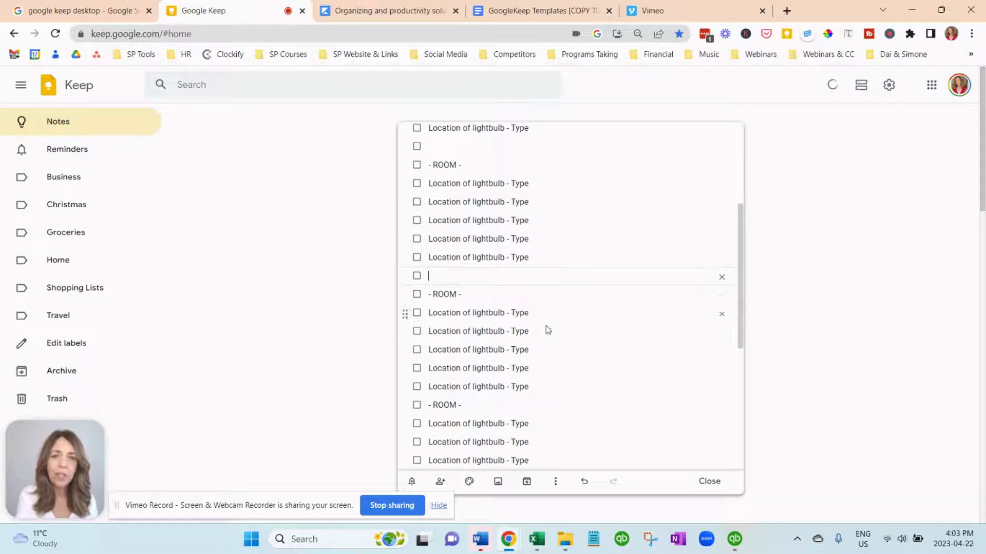
click(543, 385)
key(Return)
scroll(545, 388, down, 1)
scroll(546, 388, down, 5)
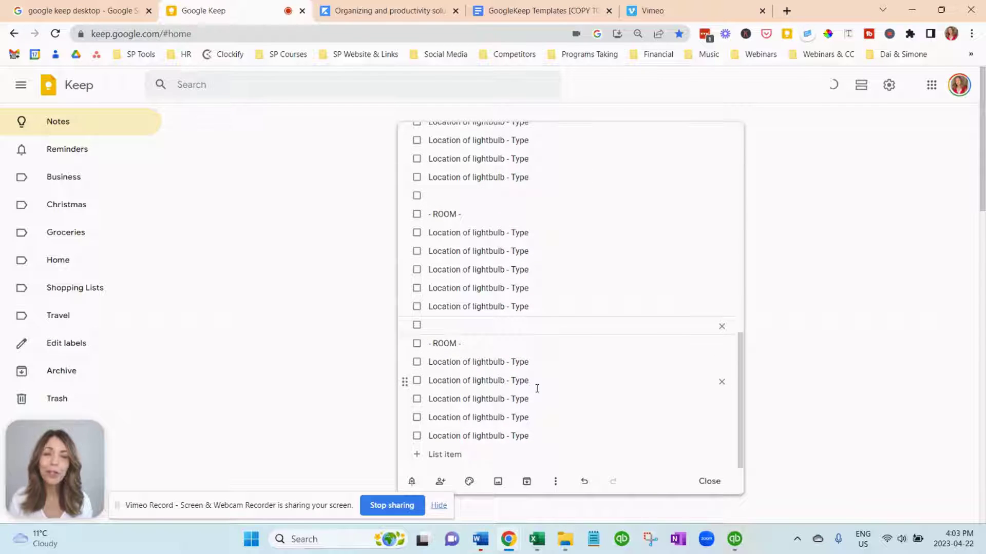
scroll(537, 324, up, 5)
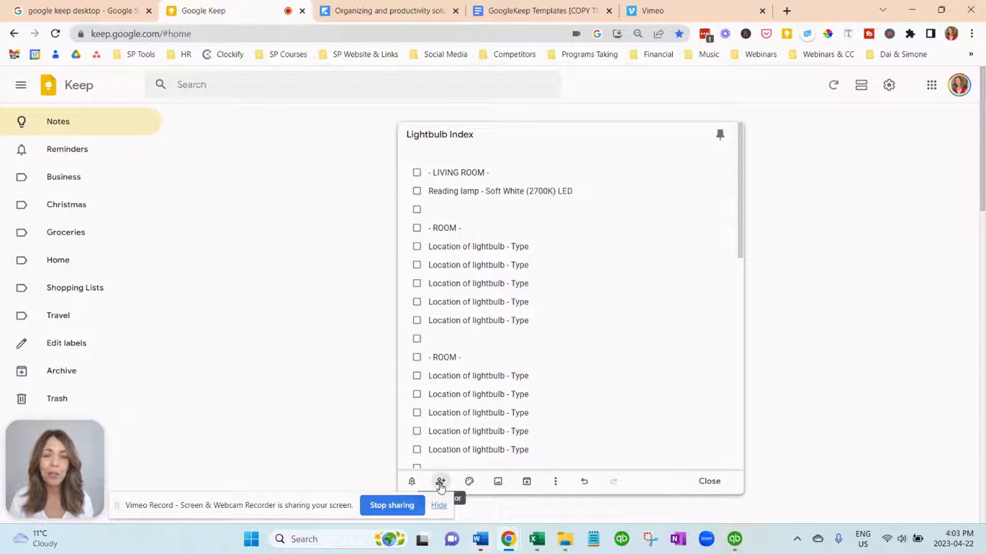
Insert the Lightbulb Index header image from the VIP Bonuses folder into the note
click(498, 483)
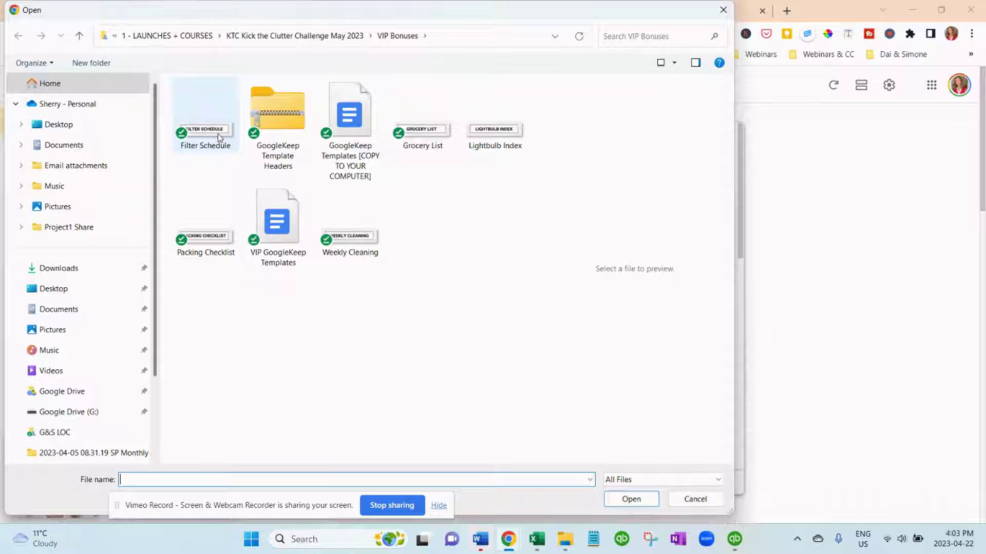
click(504, 136)
click(632, 499)
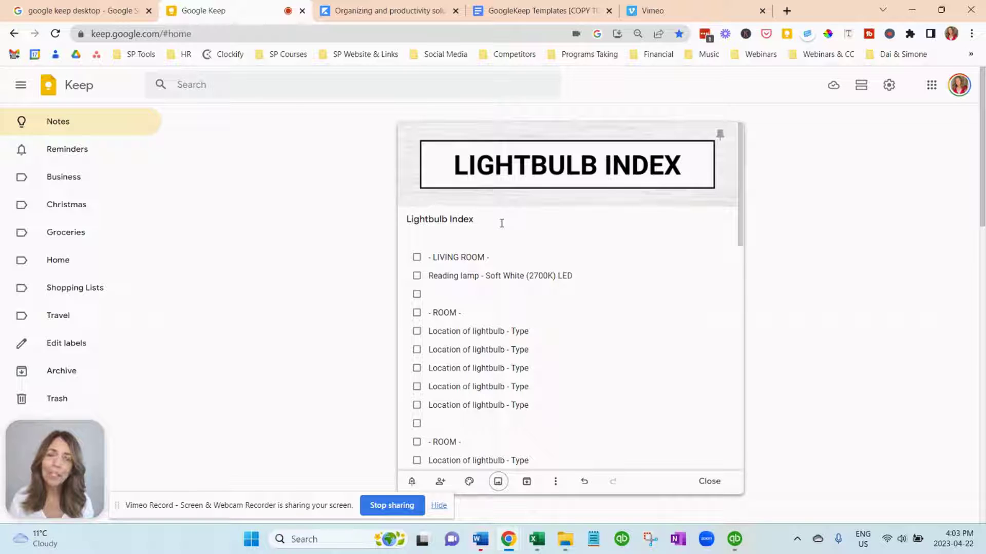
click(468, 482)
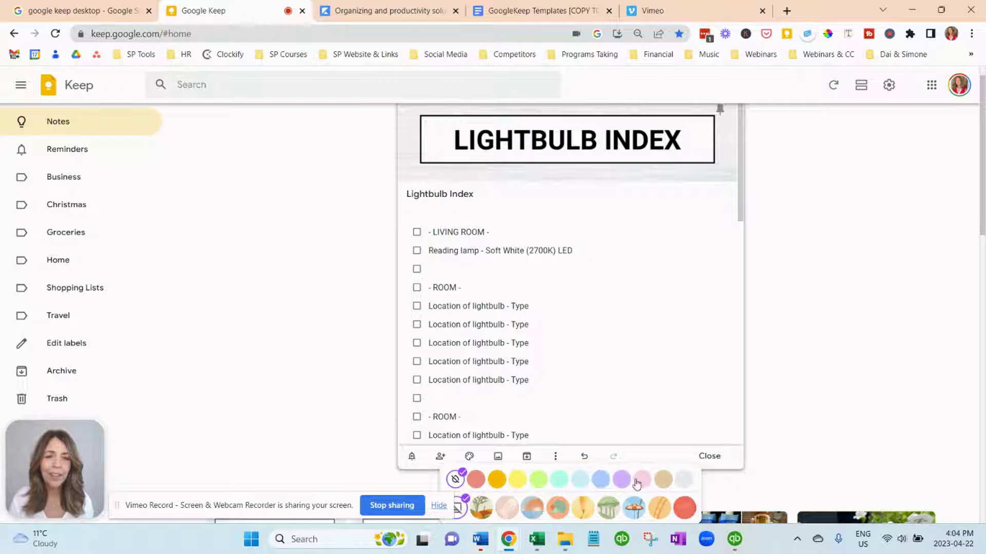
Apply a light grey background to the Lightbulb Index note and close it
click(684, 479)
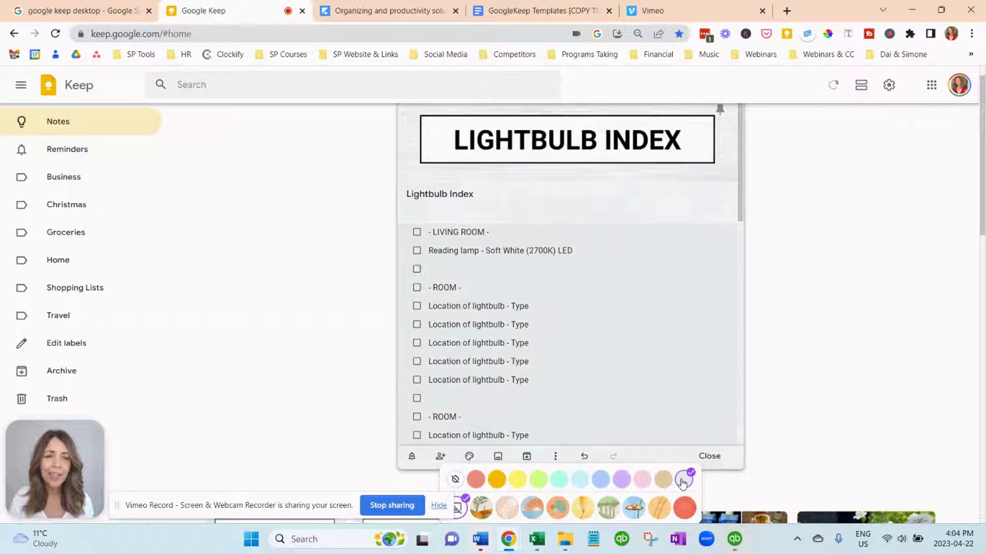
click(709, 456)
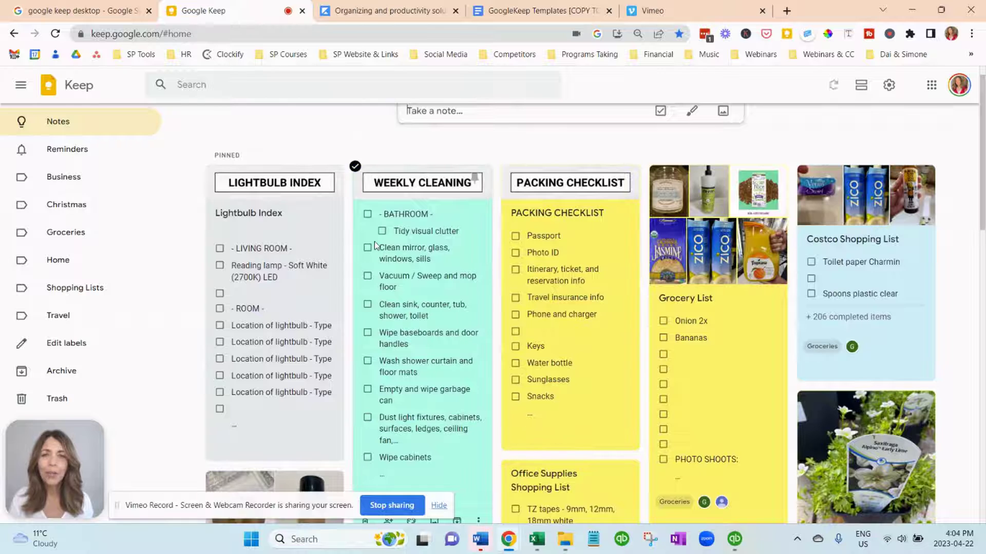
scroll(462, 160, up, 1)
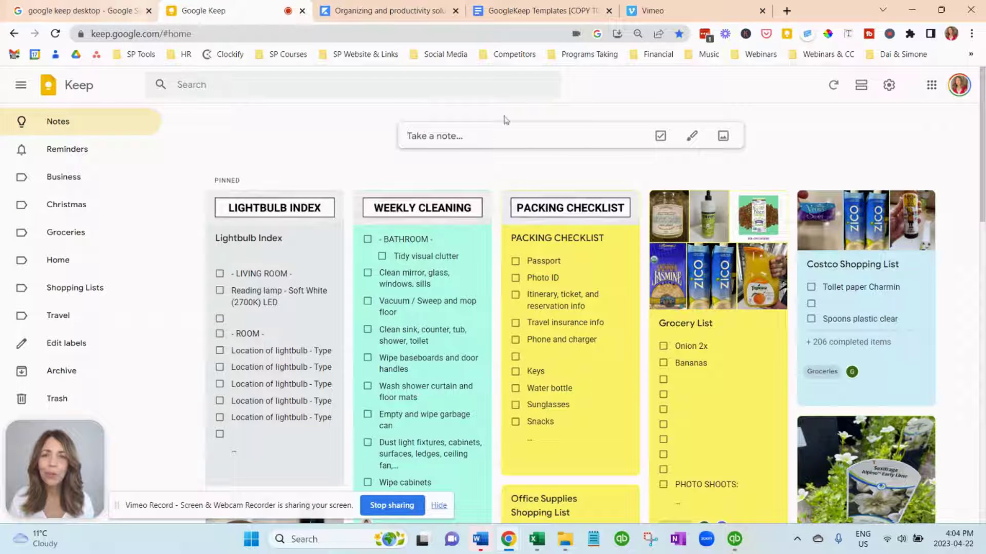
Copy the Filter Schedule heading from the templates document into a new Keep note's title
click(590, 13)
scroll(458, 279, down, 8)
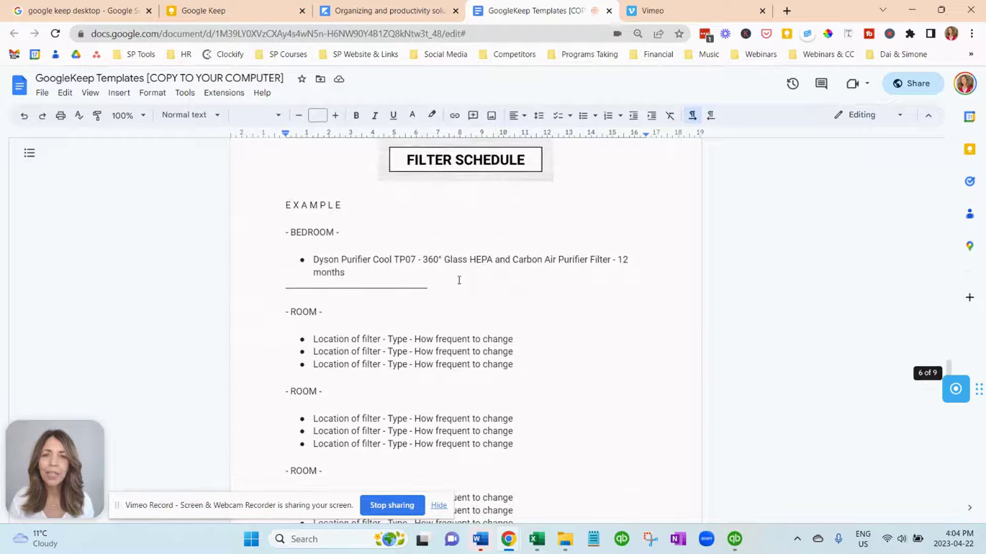
scroll(459, 280, down, 12)
scroll(459, 280, up, 8)
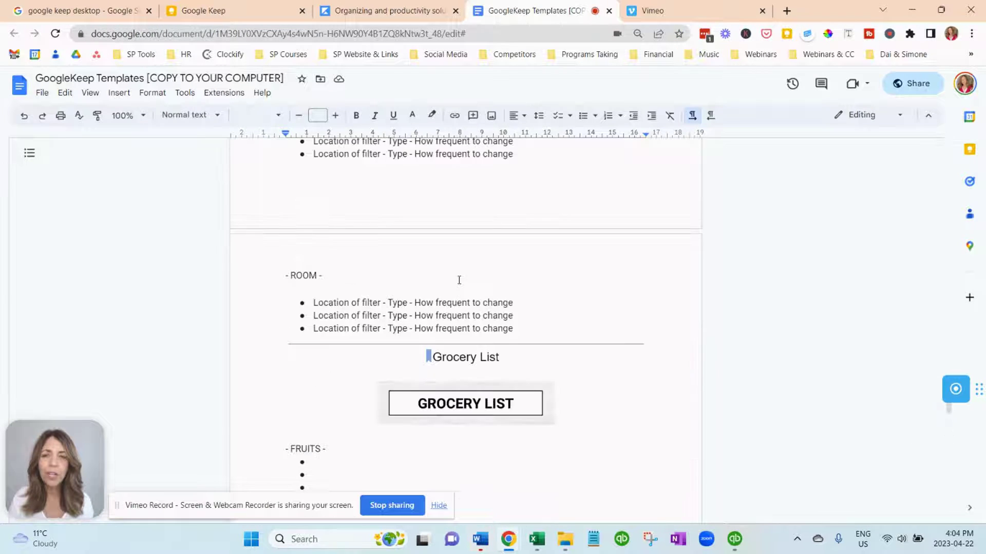
scroll(459, 280, up, 10)
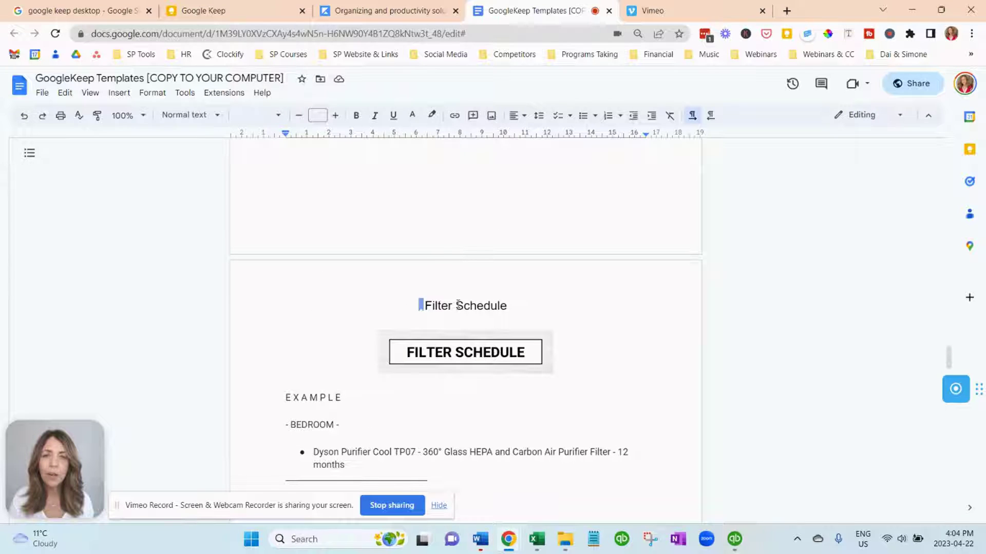
double_click(458, 304)
triple_click(449, 305)
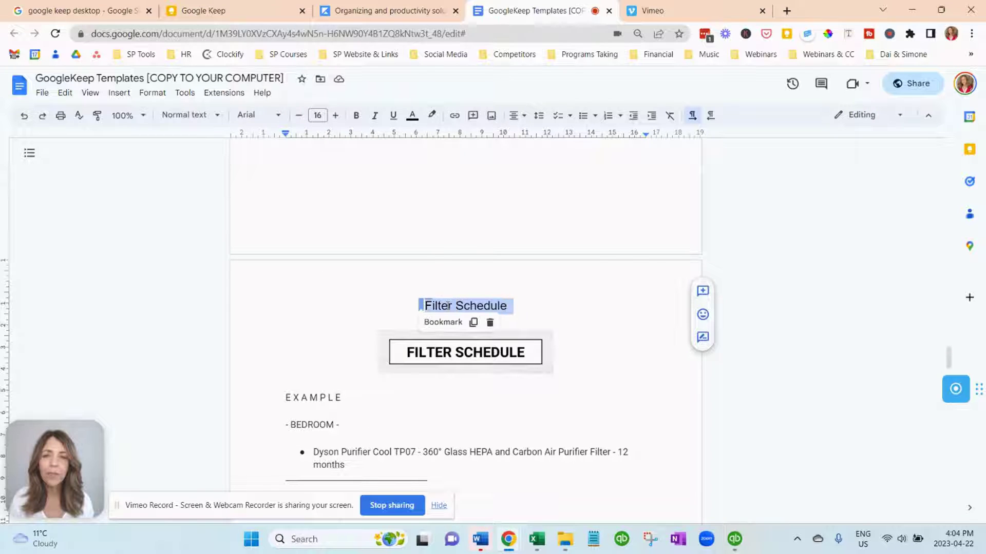
right_click(448, 305)
click(478, 249)
click(241, 11)
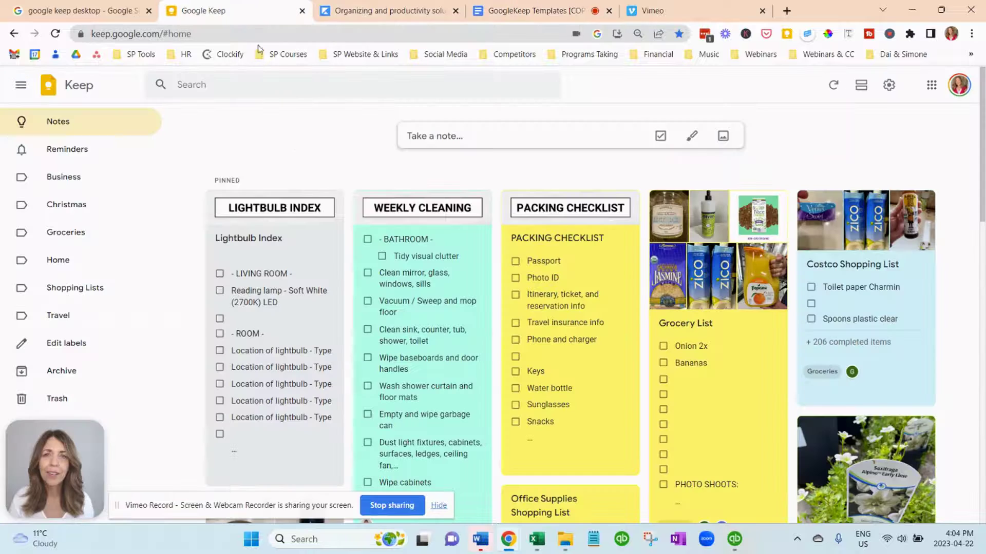
click(438, 136)
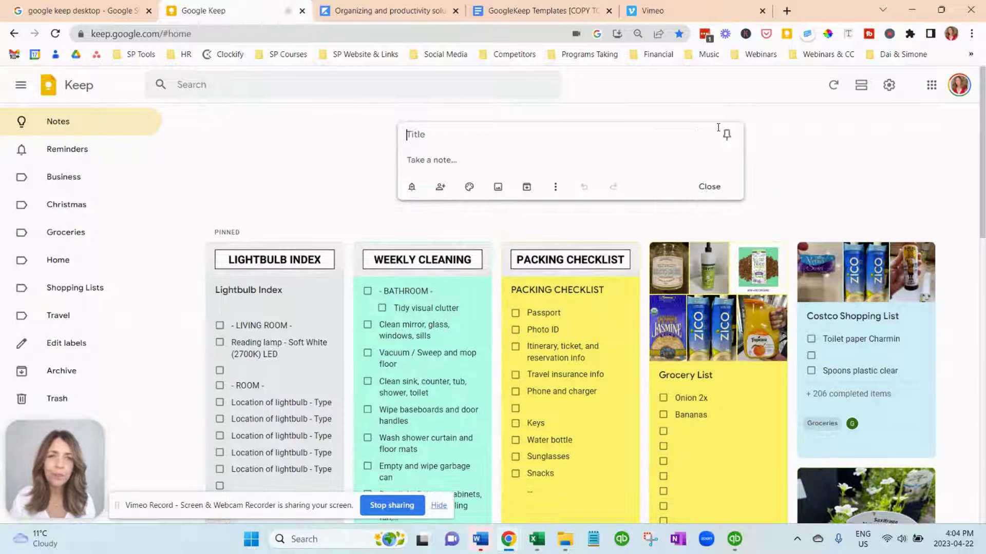
key(ctrl+v)
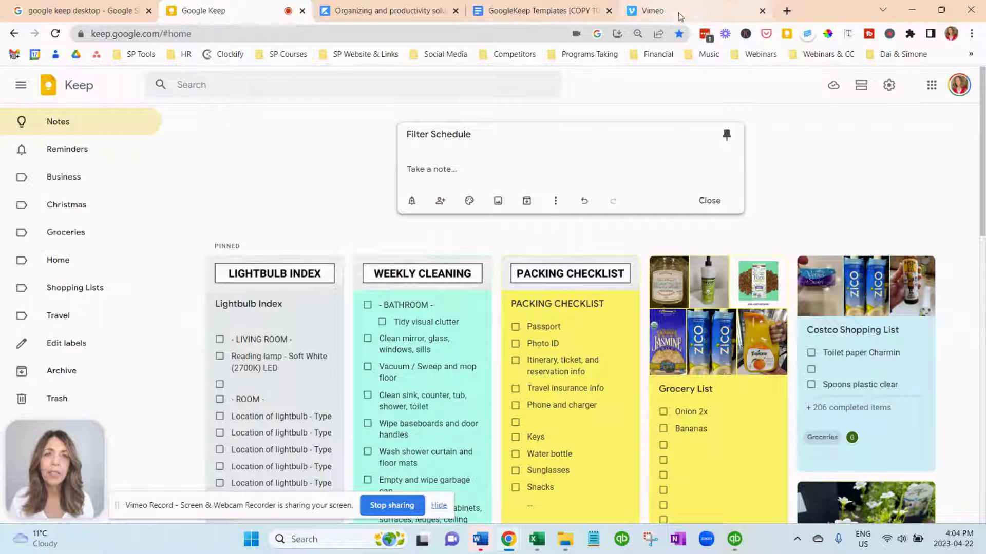
Copy the filter ROOM sections, through the last room, from the templates document
mouse_move(687, 14)
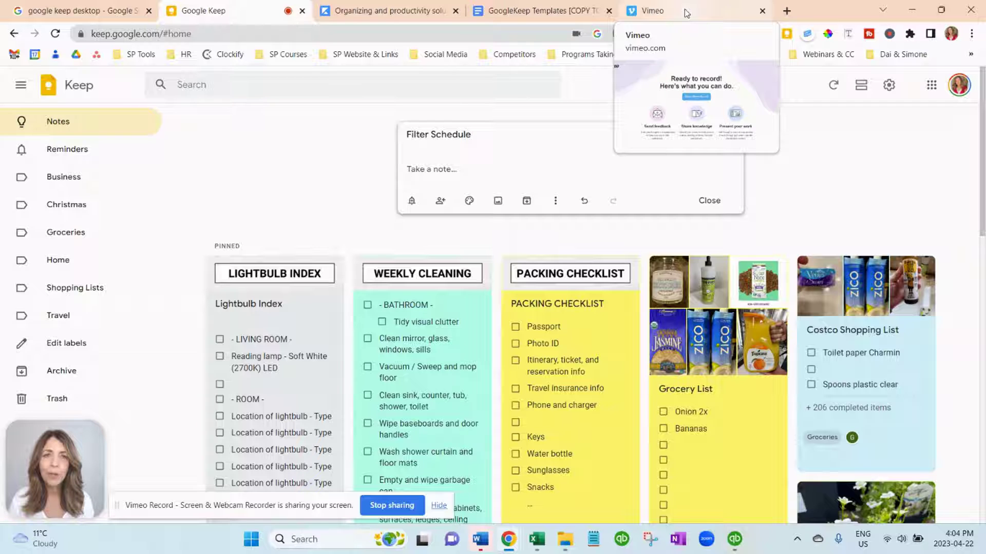
click(515, 11)
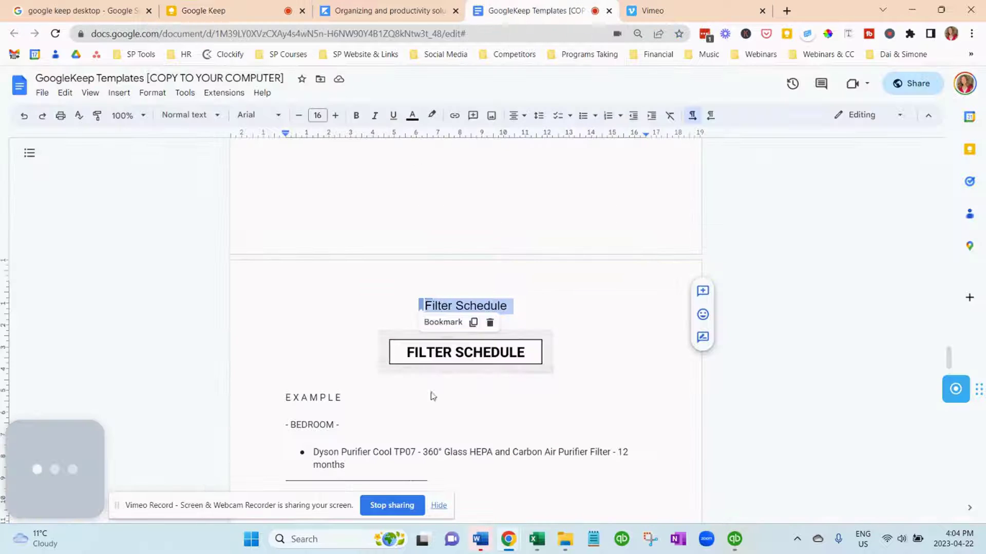
scroll(409, 456, down, 2)
drag(286, 232, 505, 511)
scroll(511, 458, down, 8)
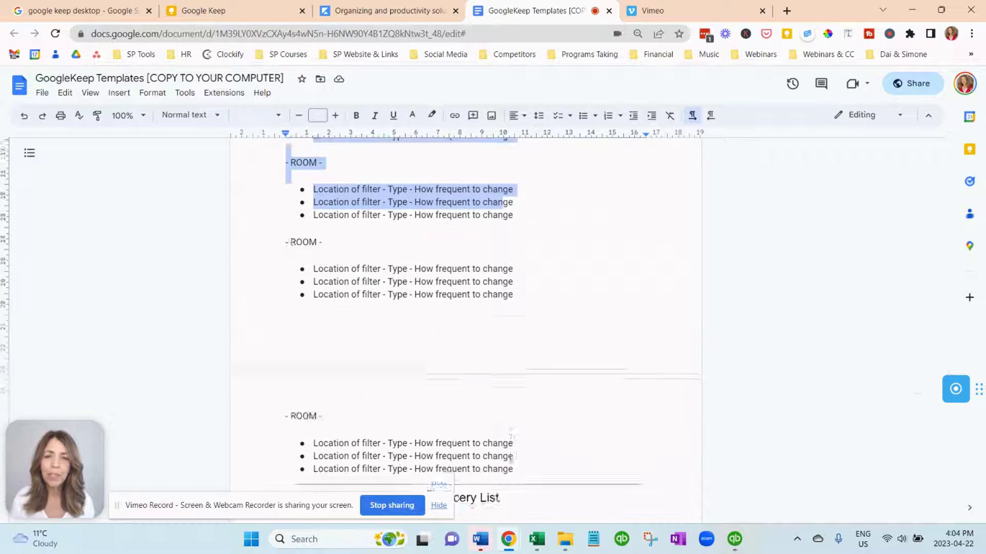
shift+click(516, 393)
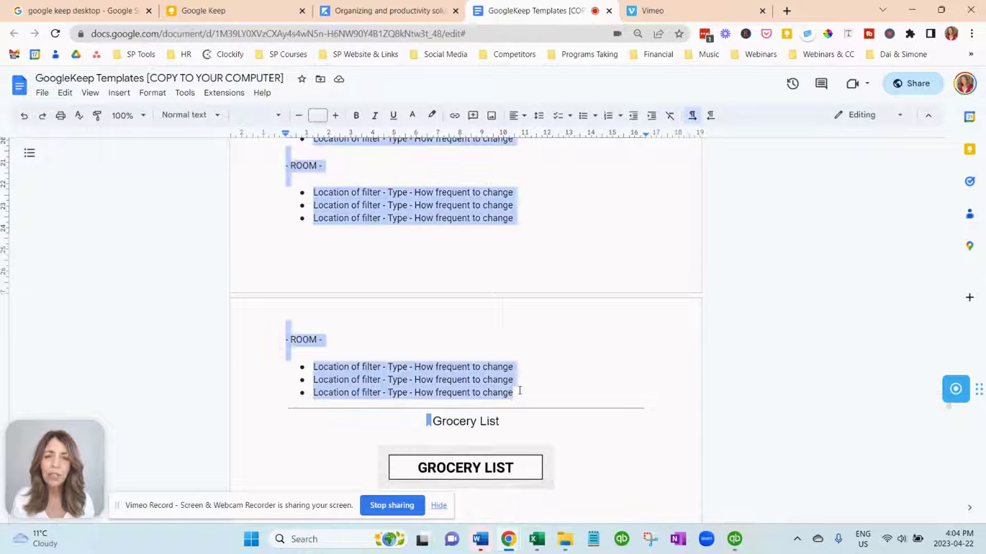
right_click(450, 207)
click(473, 238)
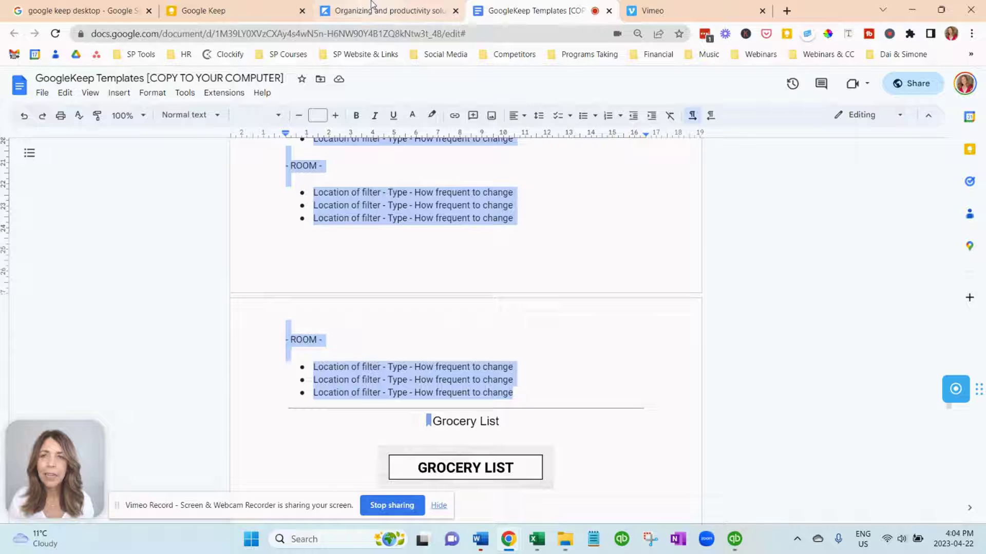
click(259, 13)
Paste the filter template into the Filter Schedule note body, starting with the BEDROOM entry
click(436, 166)
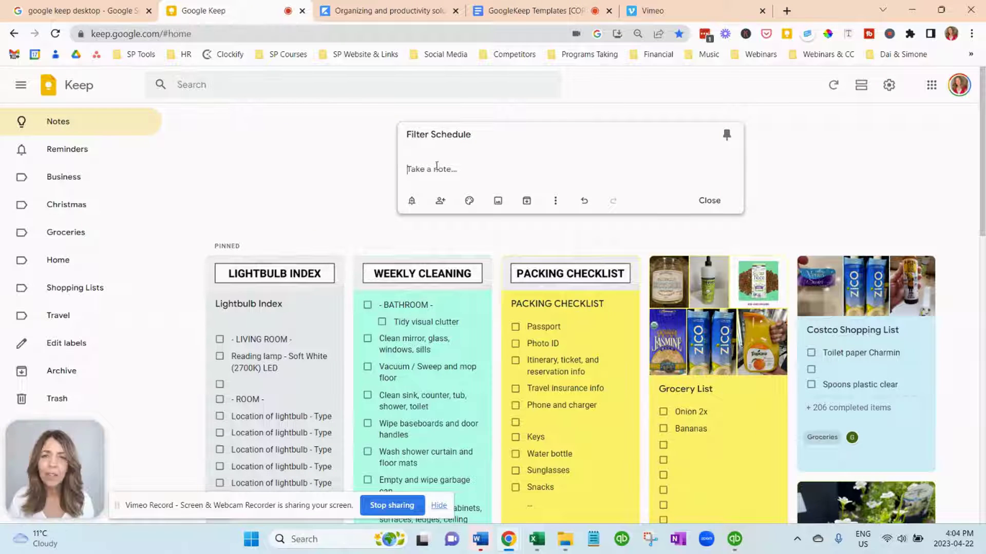
key(ctrl+v)
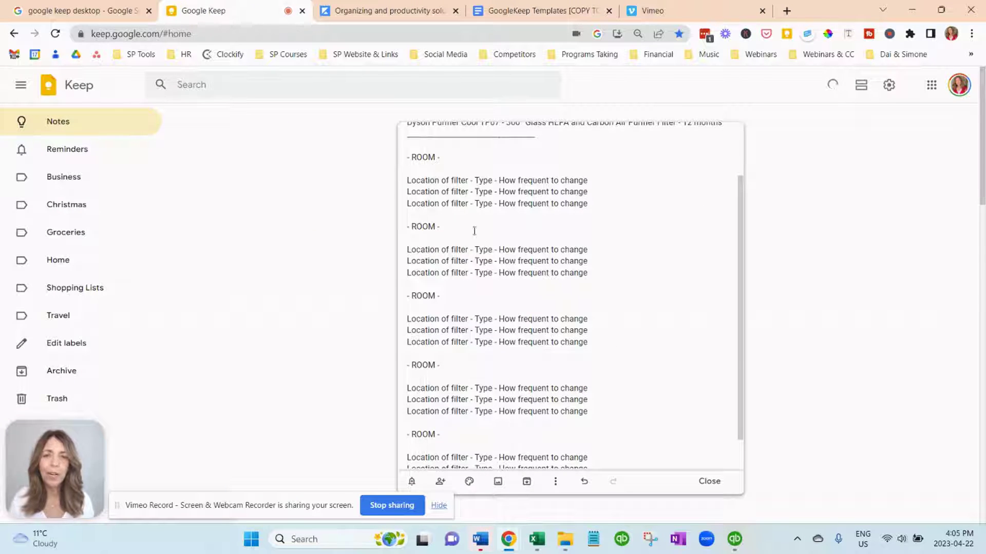
scroll(482, 244, up, 5)
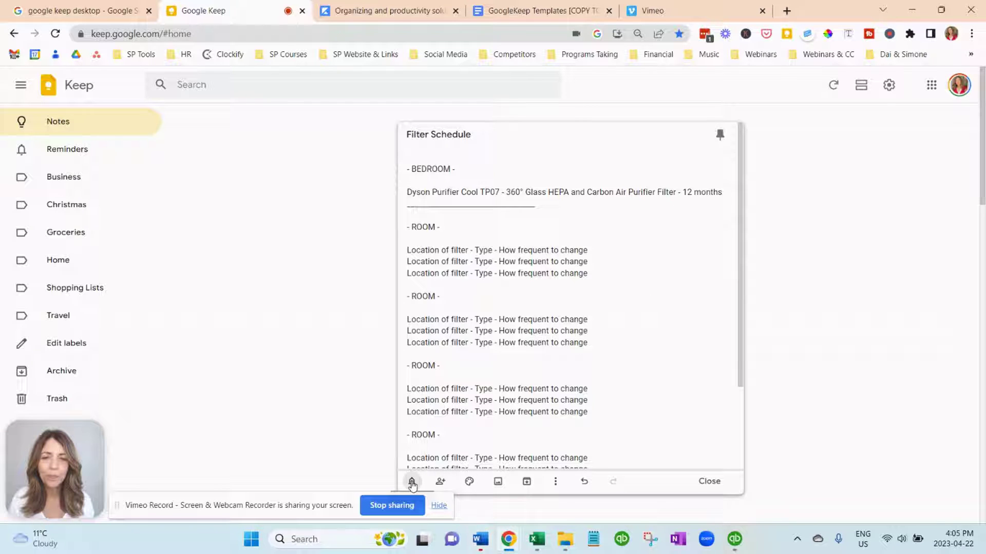
click(410, 353)
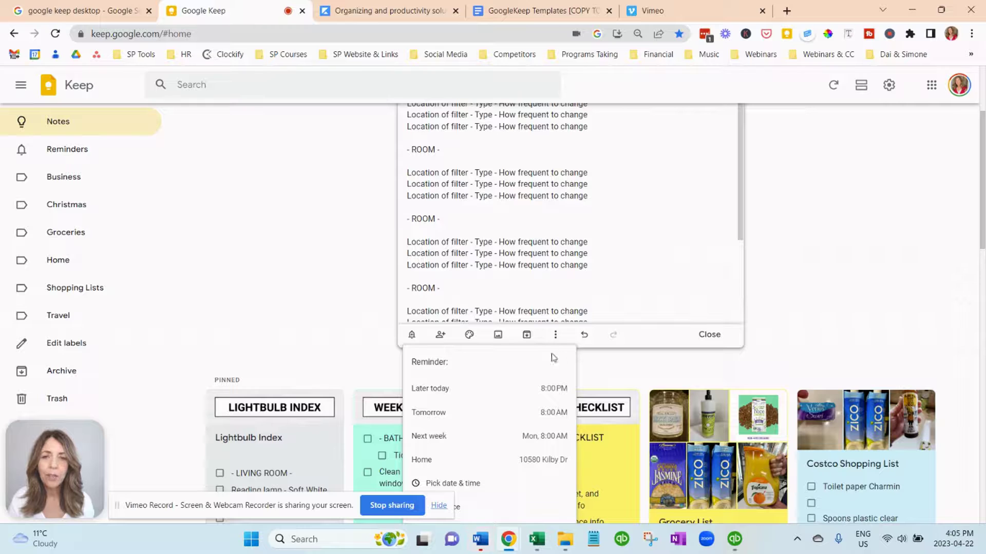
Set a reminder on the Filter Schedule note for today at 7:00 PM
scroll(514, 360, down, 2)
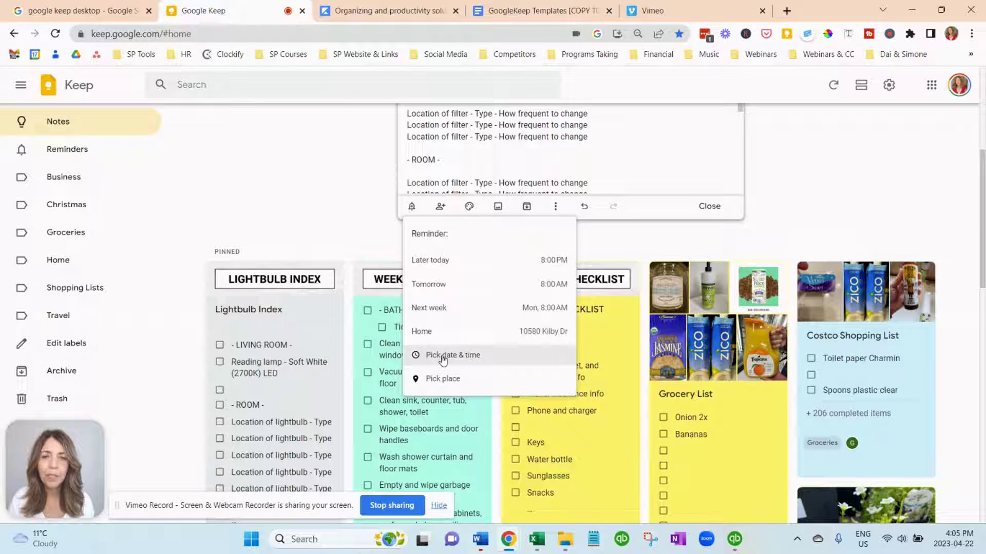
click(442, 356)
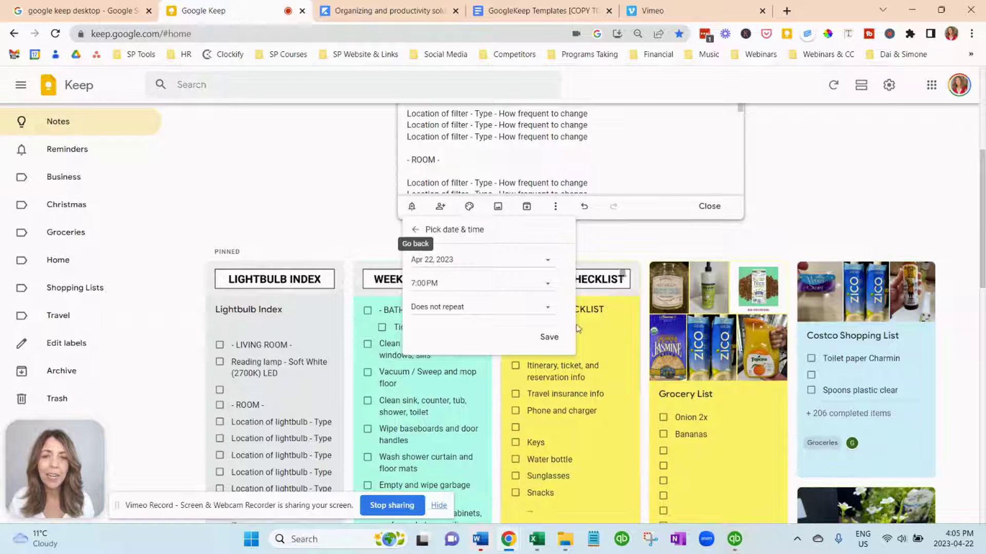
click(554, 342)
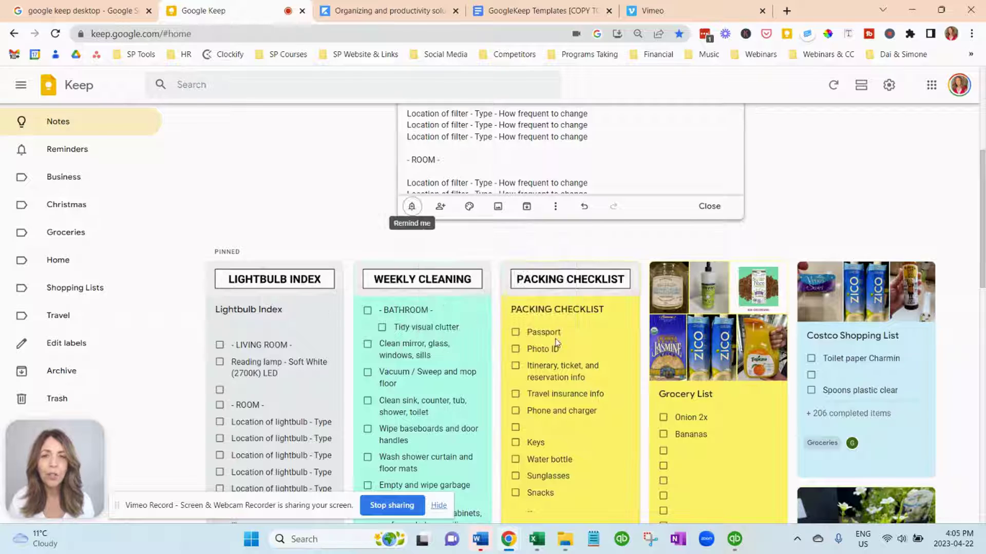
click(332, 203)
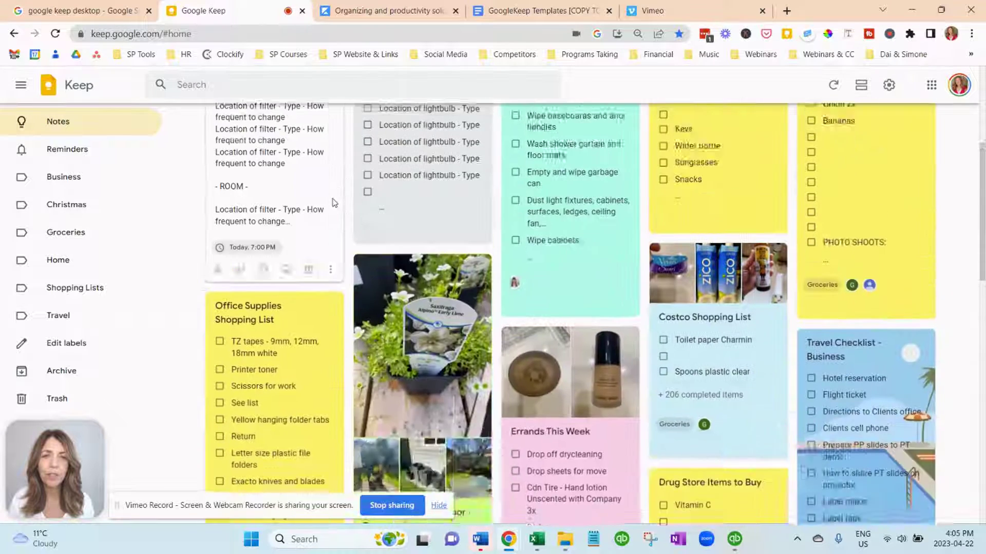
Add the FILTER SCHEDULE header image to the note and close it
click(285, 213)
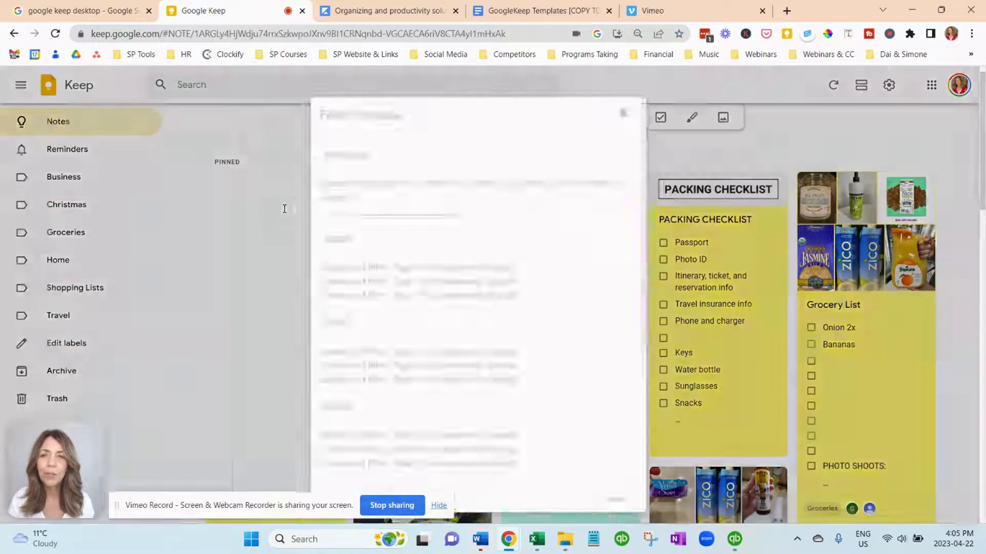
scroll(483, 431, down, 5)
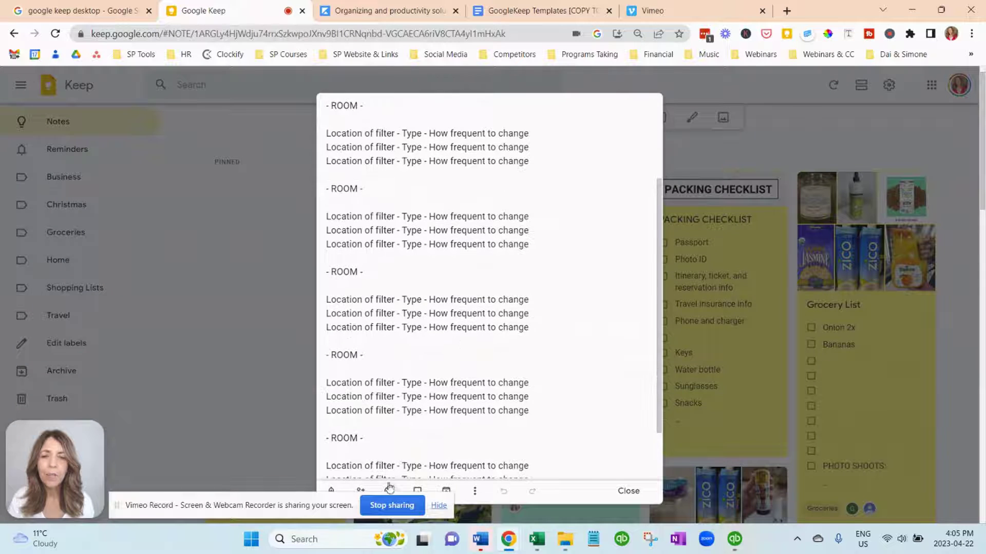
click(417, 491)
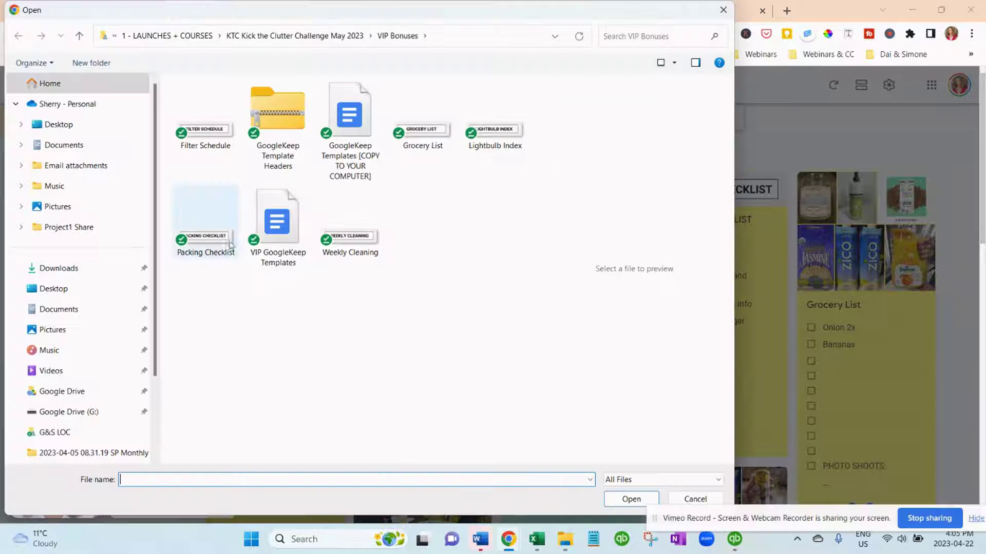
click(208, 132)
click(631, 499)
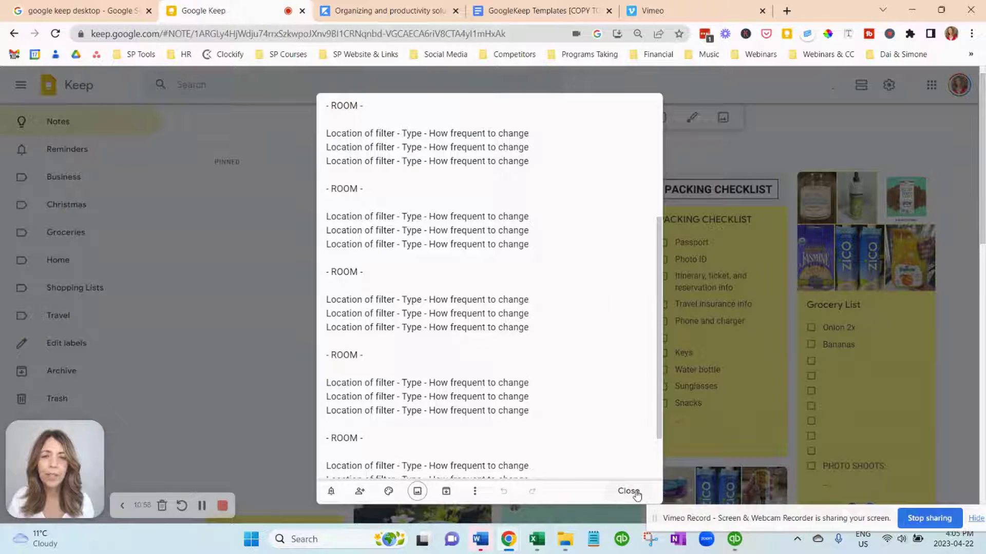
click(636, 491)
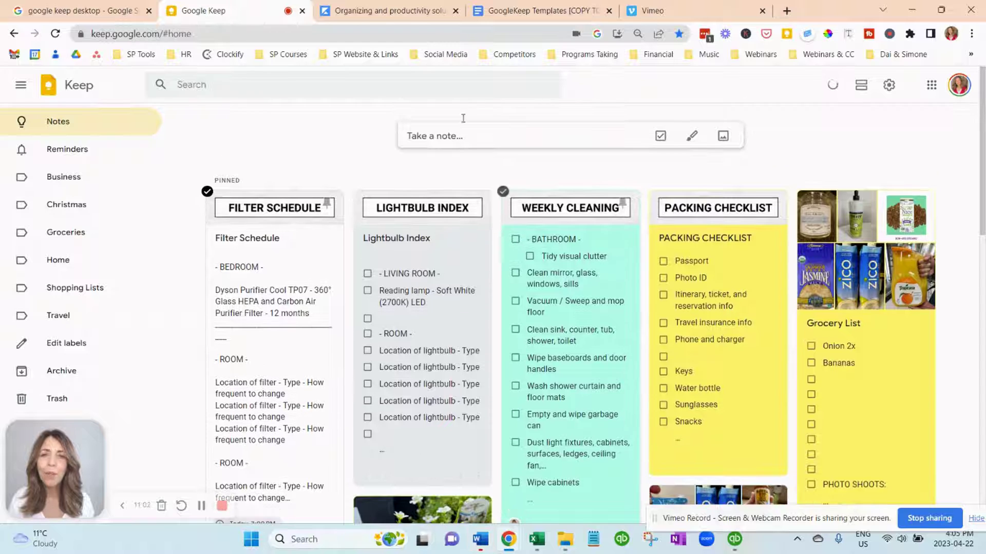
Create a new pinned Keep note titled 'Grocery List', copied from the templates document
click(435, 134)
click(534, 10)
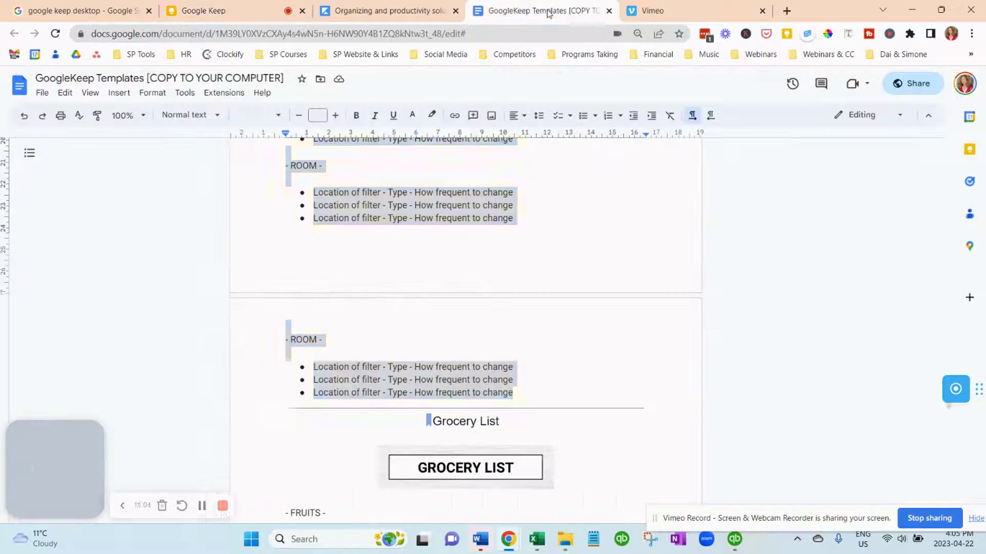
scroll(434, 372, down, 5)
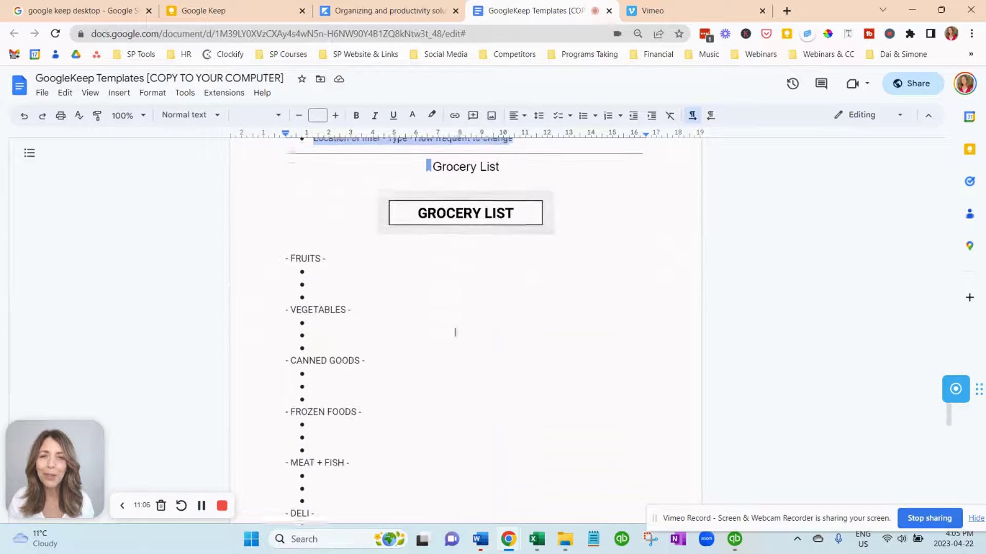
triple_click(460, 166)
right_click(443, 171)
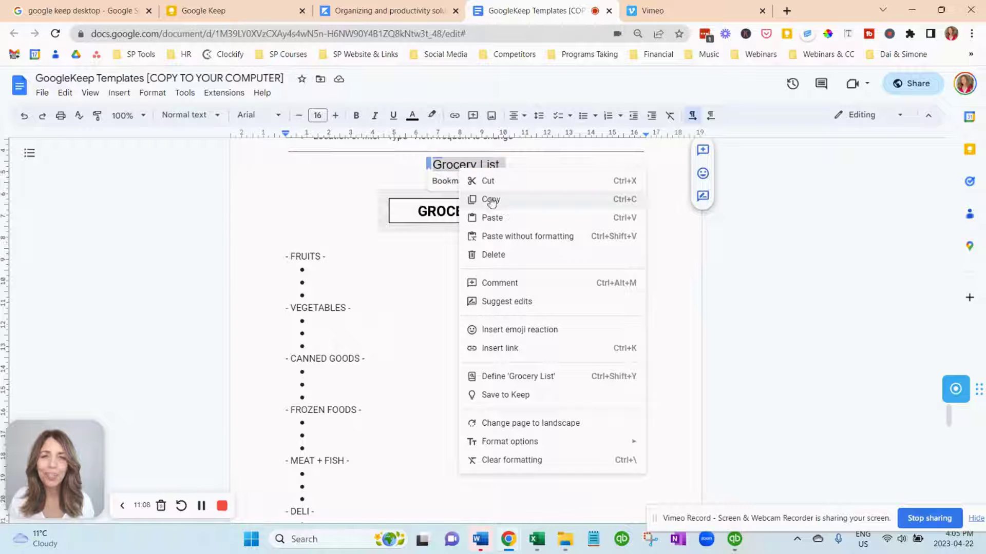
click(495, 200)
click(226, 11)
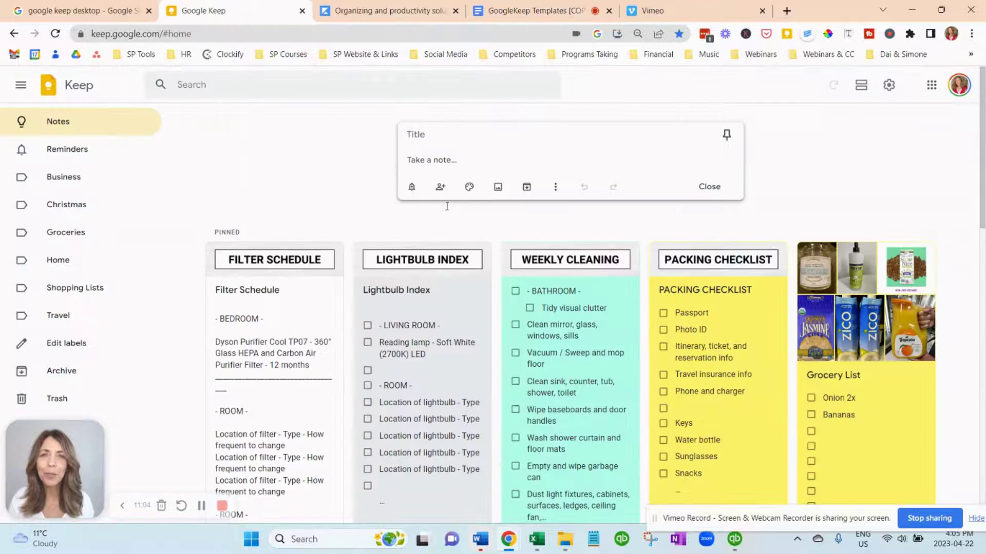
key(ctrl+v)
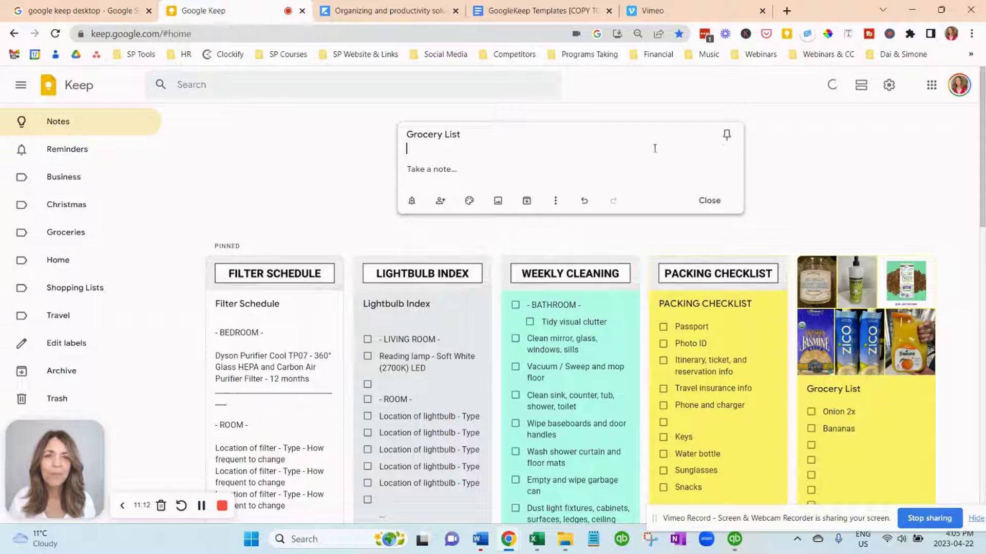
click(726, 135)
Copy the grocery sections from FRUITS through MISCELLANEOUS in the templates document
click(416, 169)
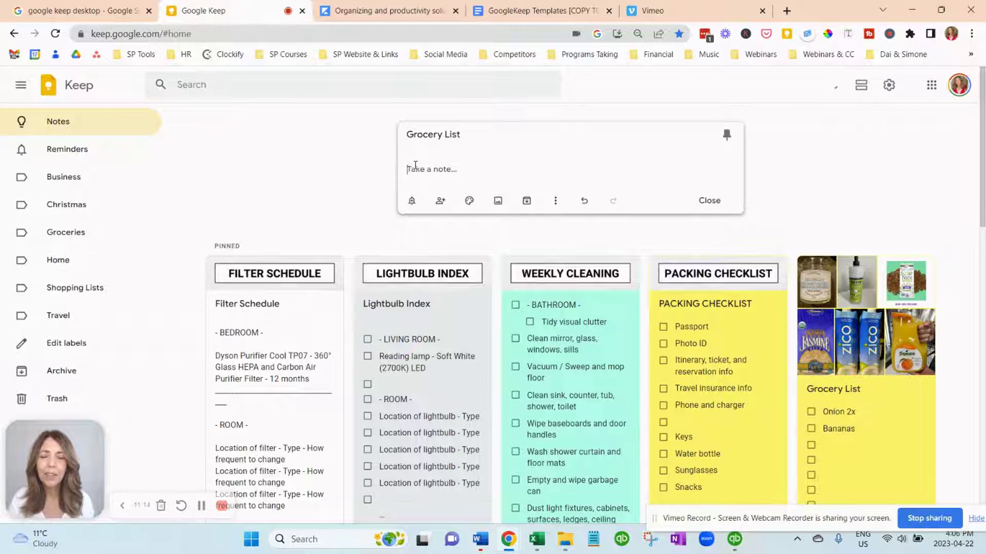
click(512, 12)
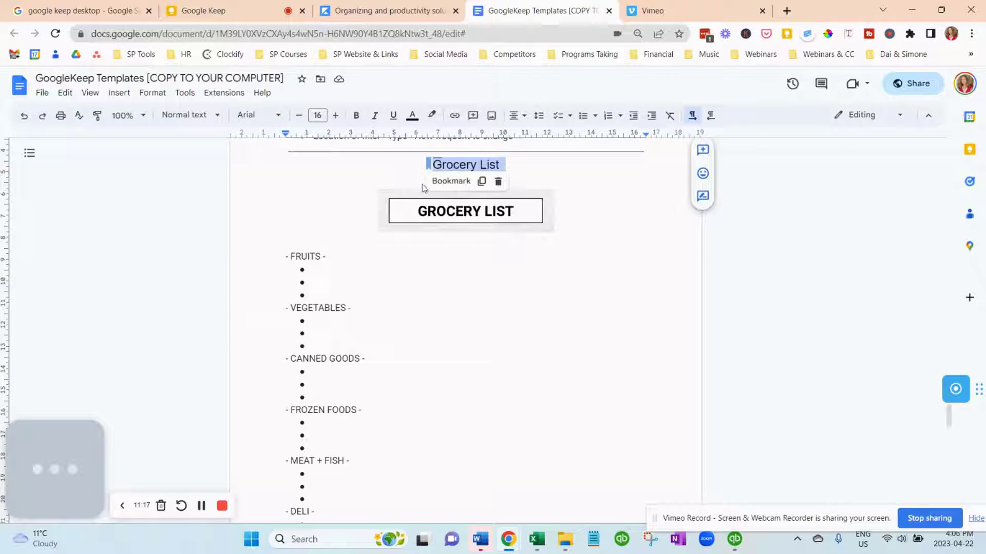
drag(286, 257, 409, 490)
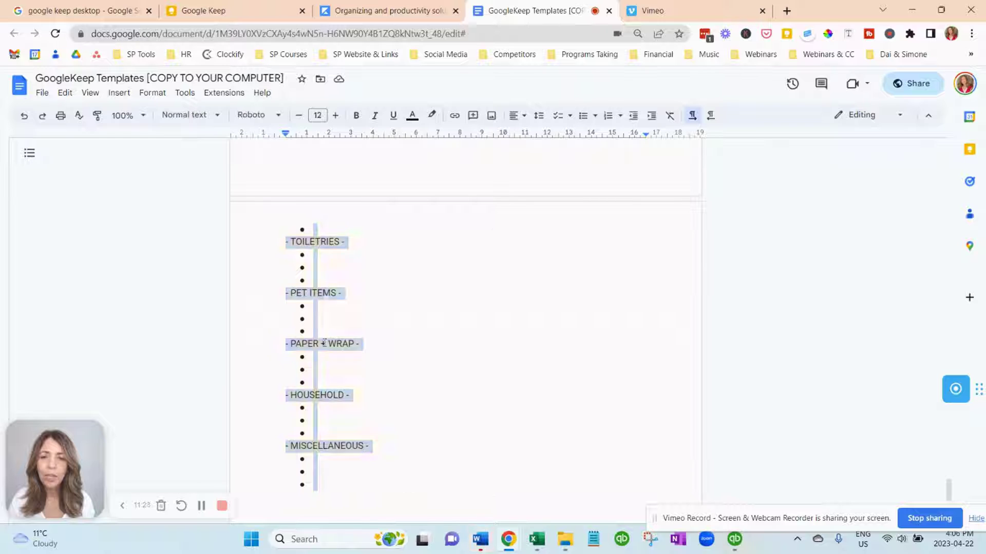
right_click(326, 340)
click(365, 252)
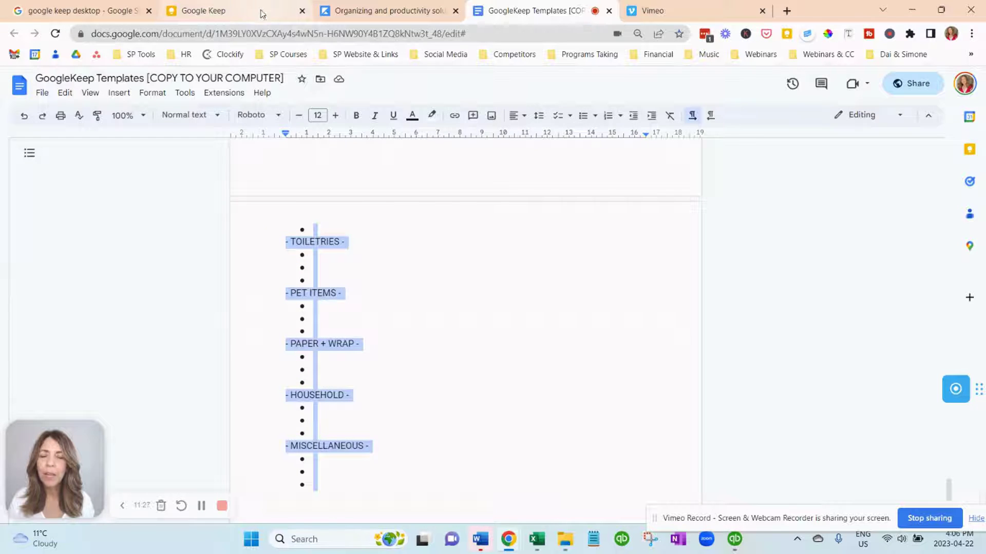
Paste the FRUITS-to-MISCELLANEOUS grocery sections into the Grocery List note body
click(260, 11)
click(431, 169)
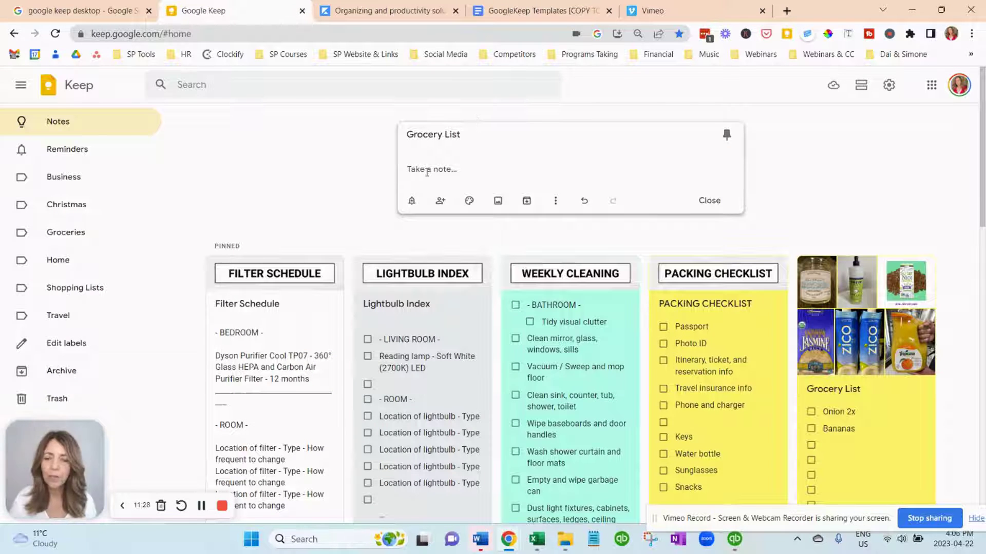
key(ctrl+v)
scroll(511, 267, up, 15)
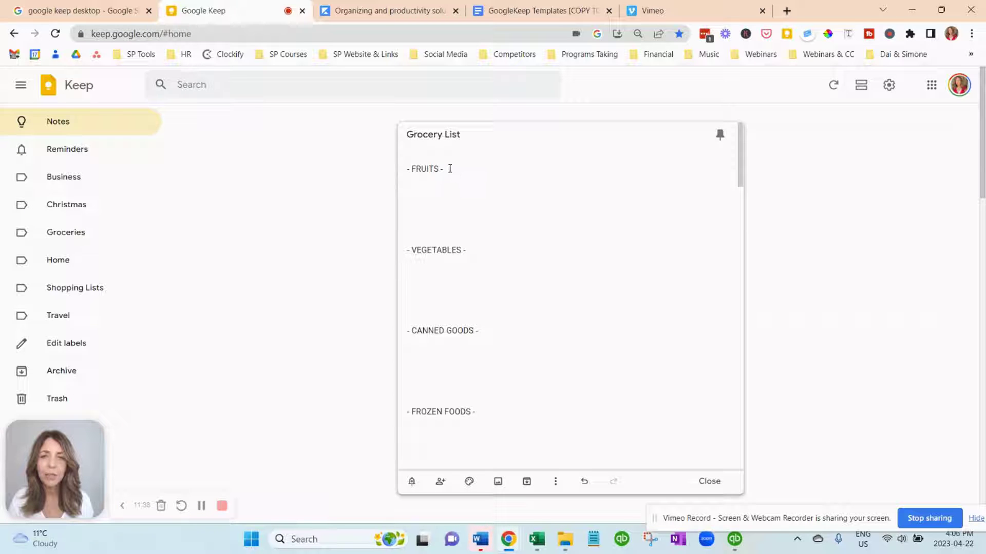
drag(405, 169, 567, 536)
click(552, 223)
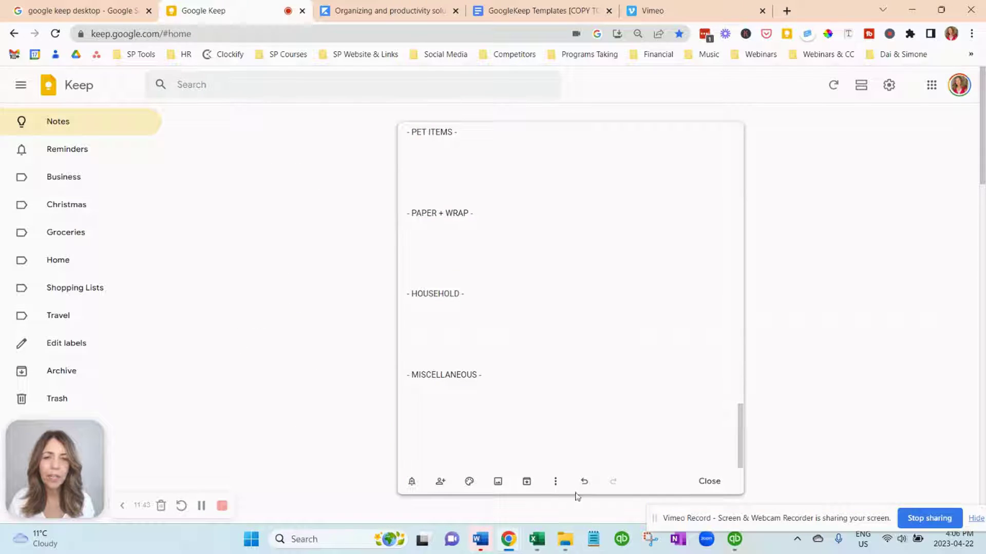
click(555, 485)
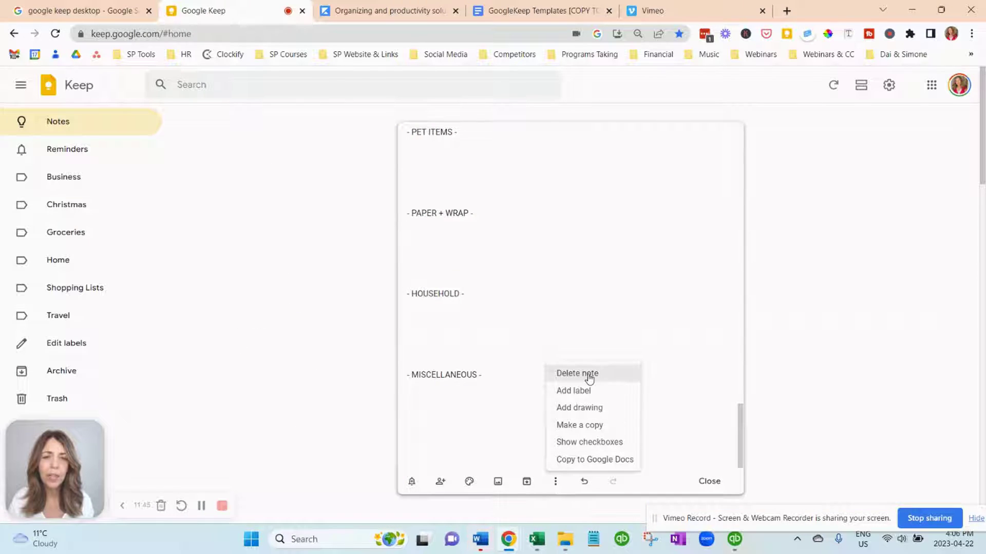
Turn the Grocery List into checkboxes and add empty items under FRUITS and VEGETABLES
click(593, 441)
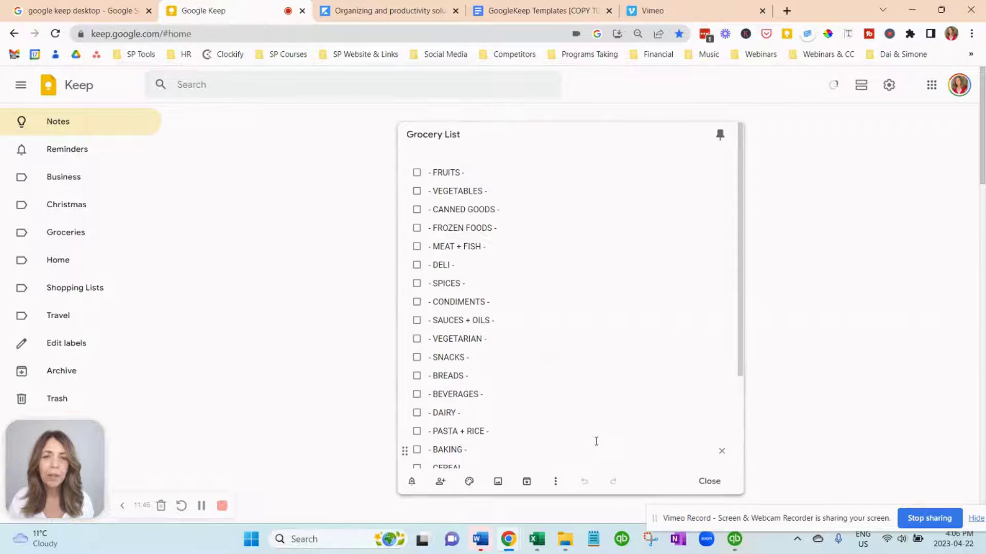
click(499, 169)
key(Return)
key(Down)
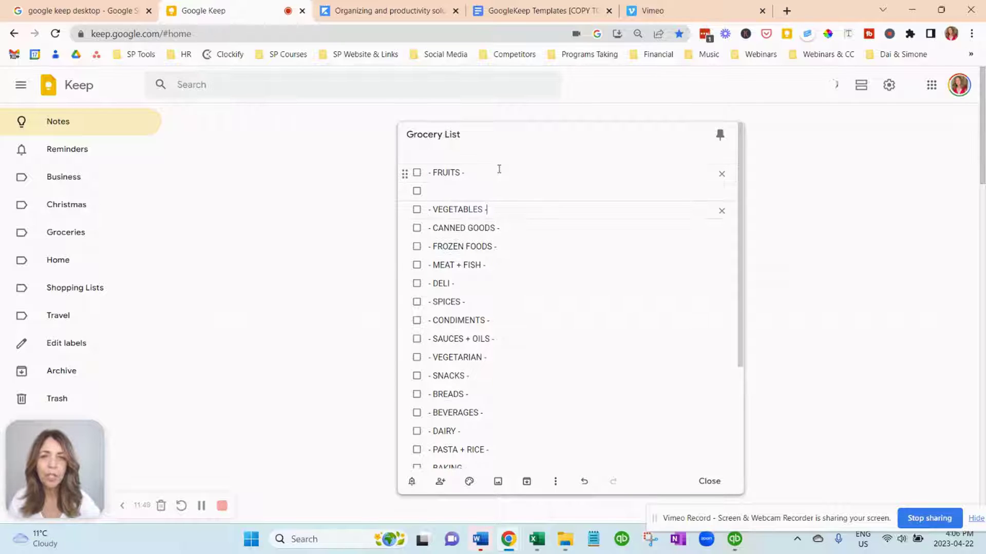
key(Return)
key(Return)
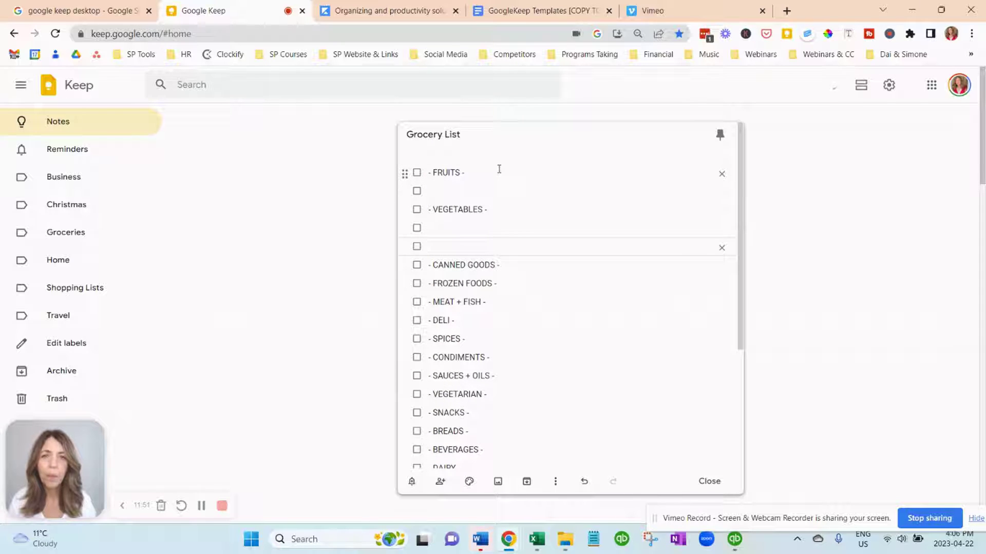
Add Strawberries and Blueberries as checklist items under FRUITS
click(456, 185)
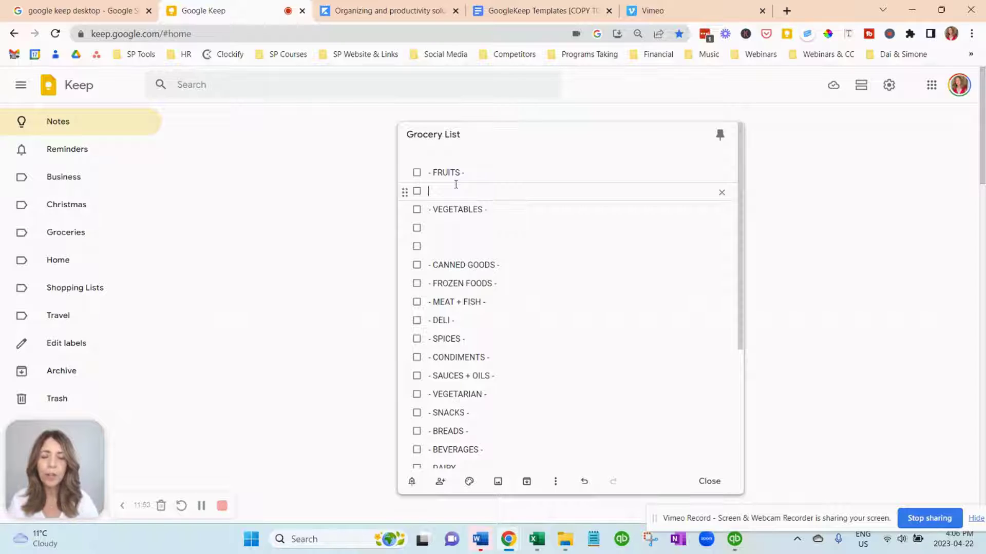
text(Stra)
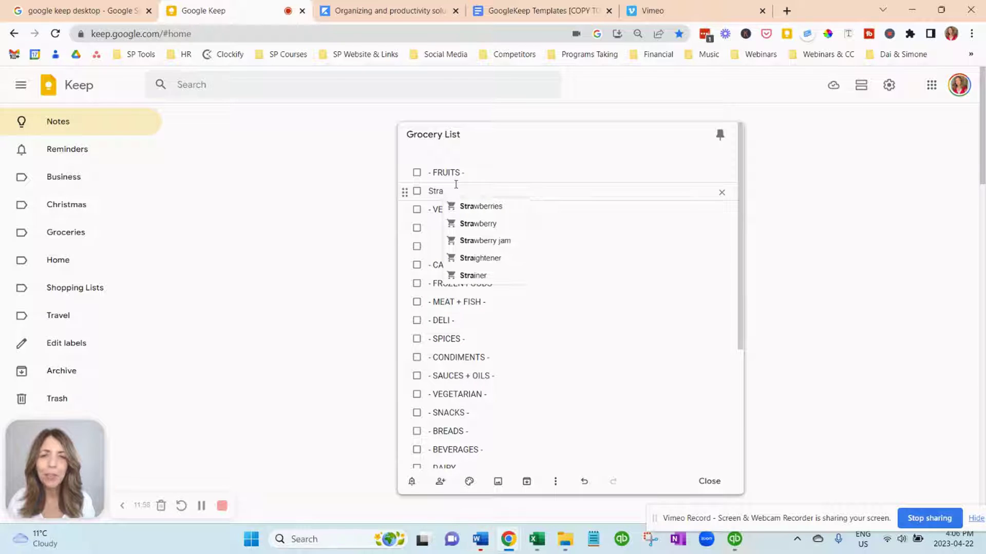
click(484, 211)
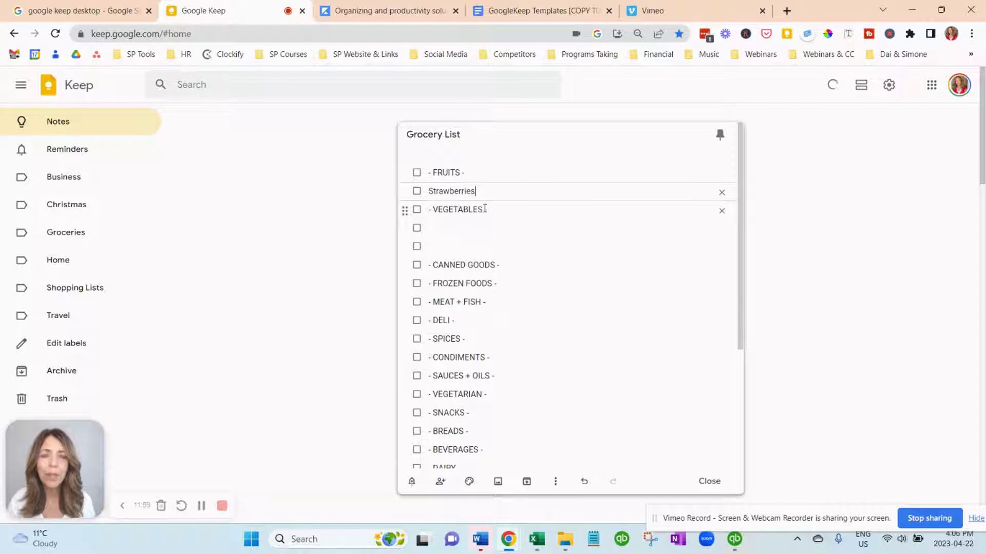
key(Return)
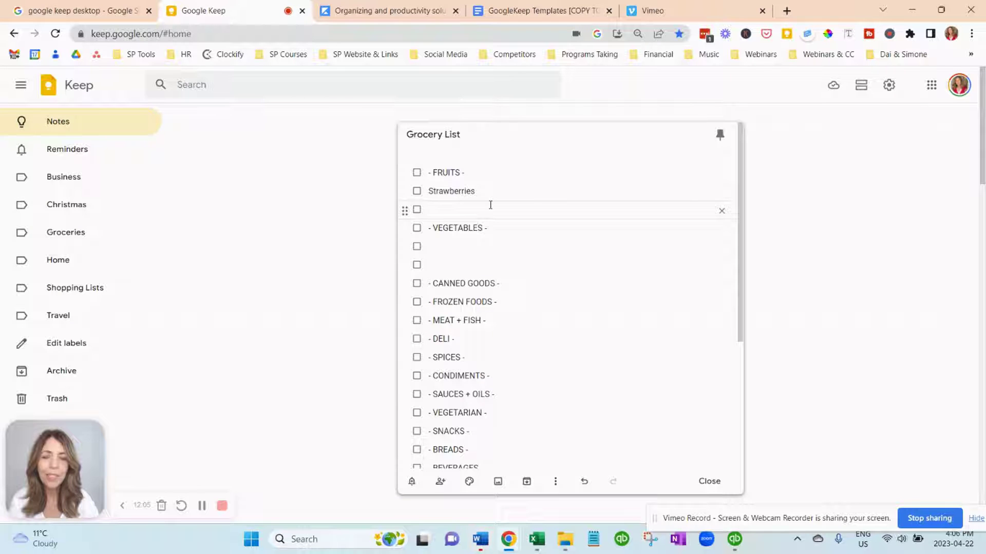
text(Blue)
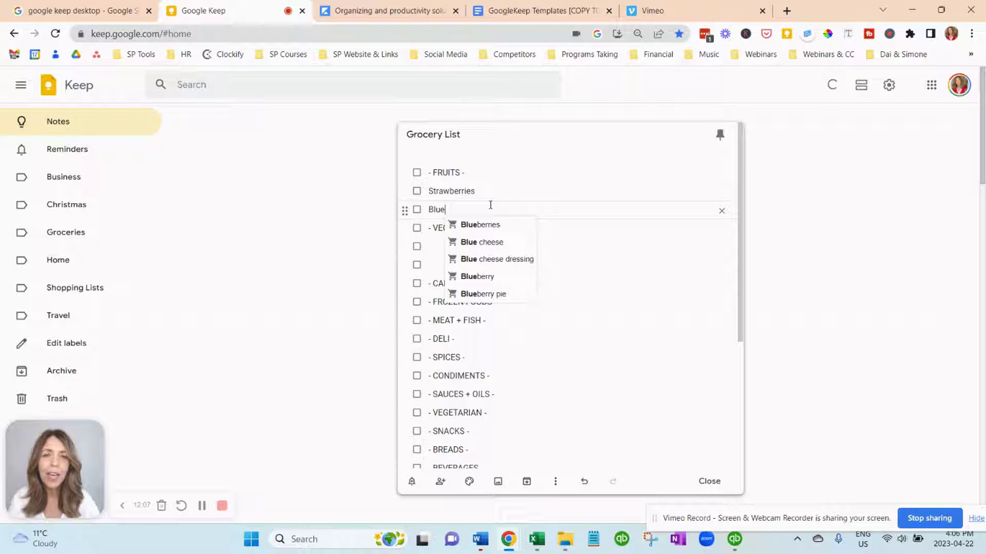
click(487, 226)
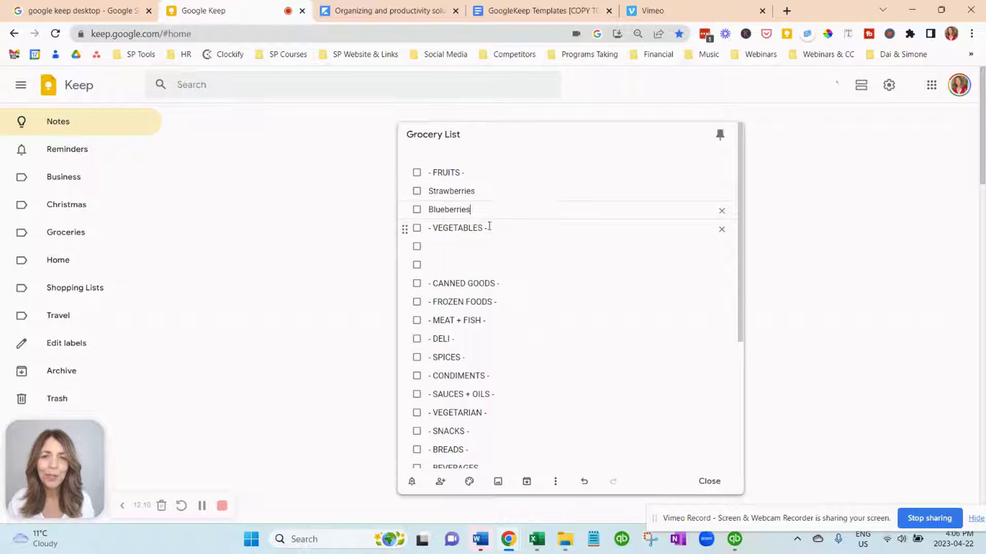
key(Return)
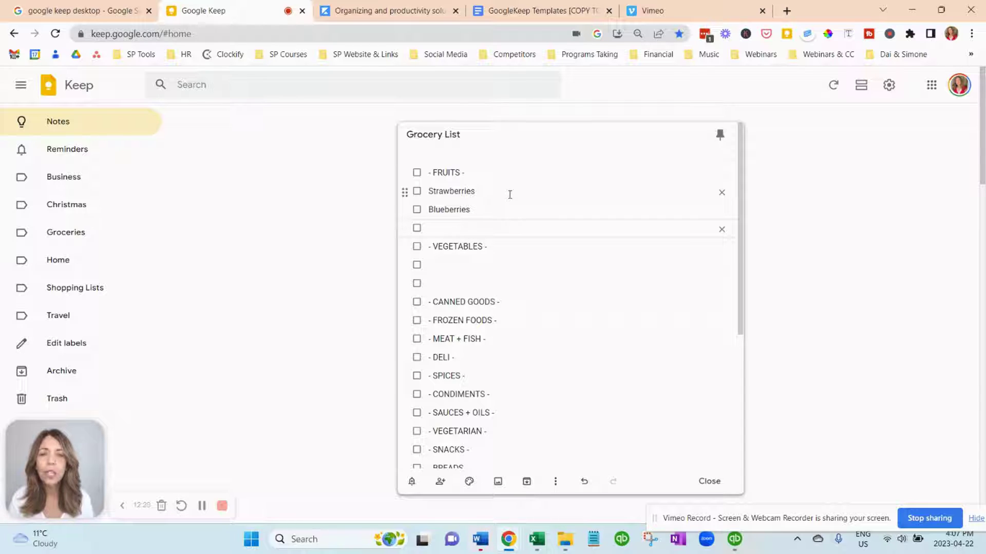
click(191, 84)
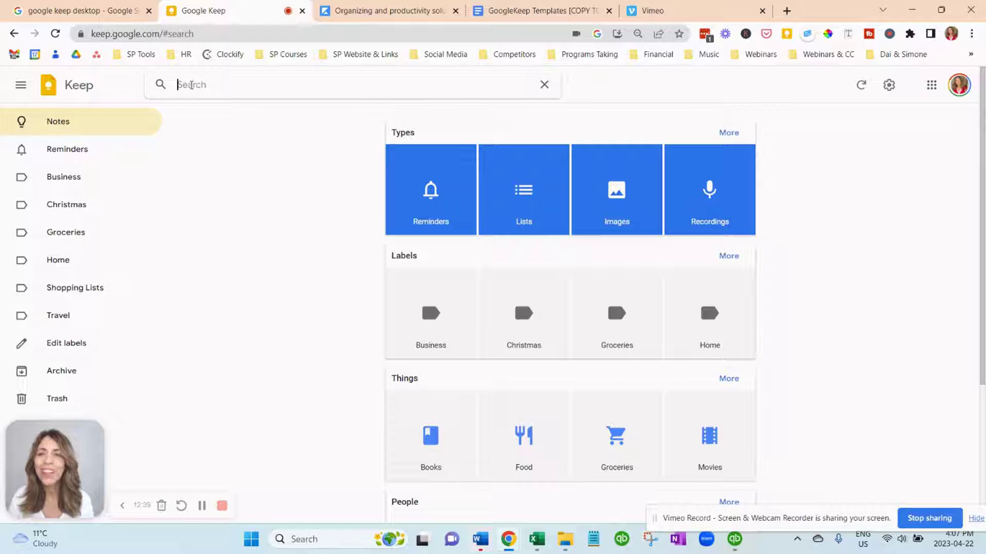
Insert the GROCERY LIST header image into the Grocery List note and close it
click(21, 123)
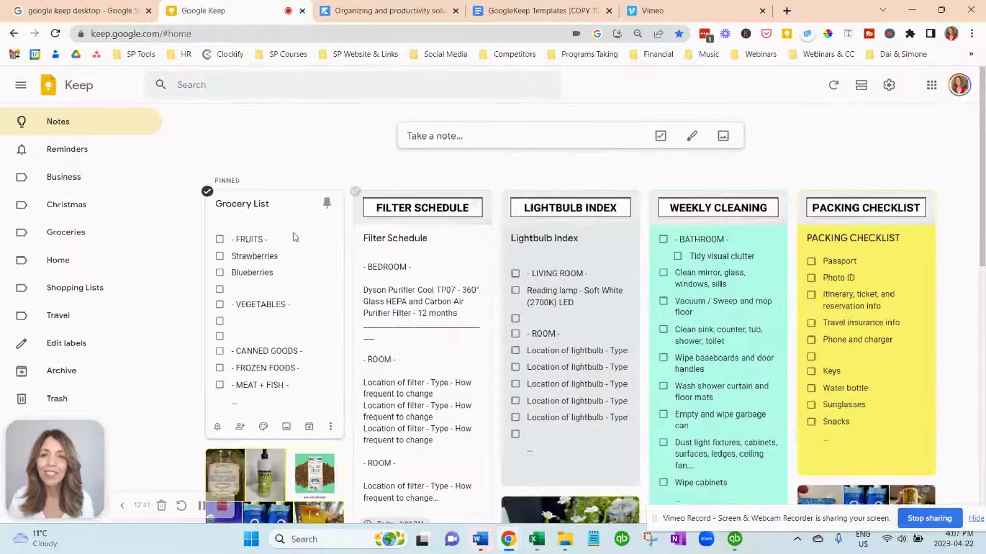
click(280, 214)
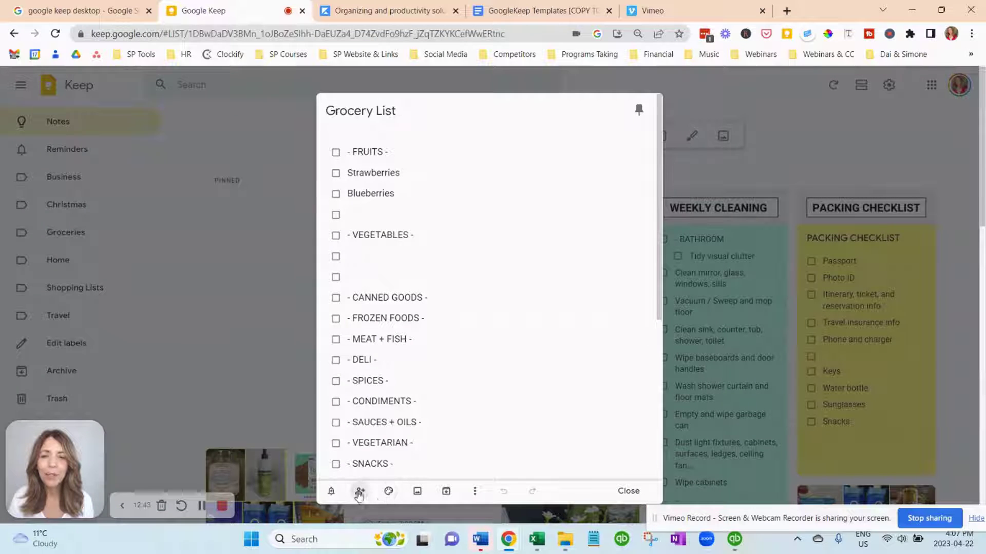
click(417, 491)
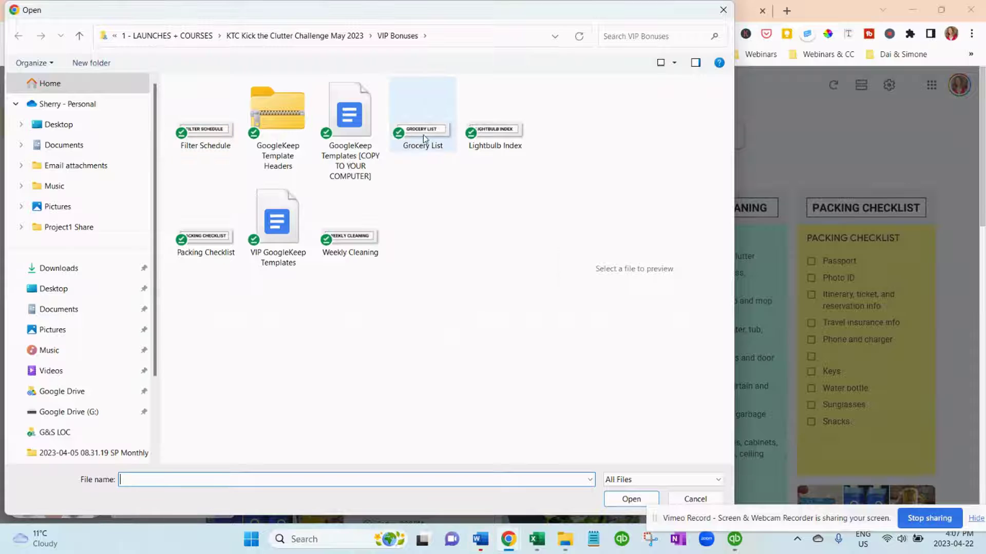
click(423, 135)
click(631, 499)
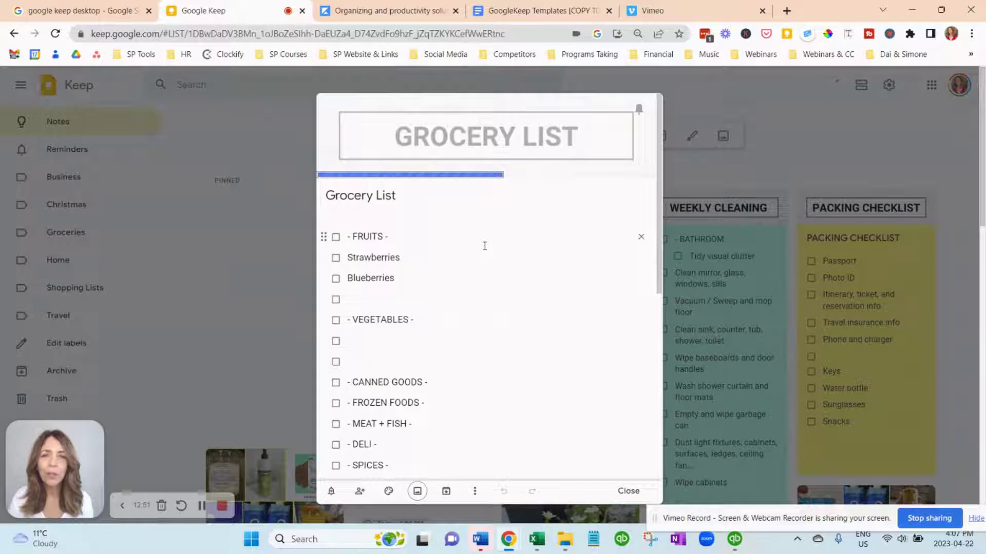
click(210, 298)
Open the older yellow Grocery List note, scroll through its photos and items, then close it
scroll(286, 401, down, 4)
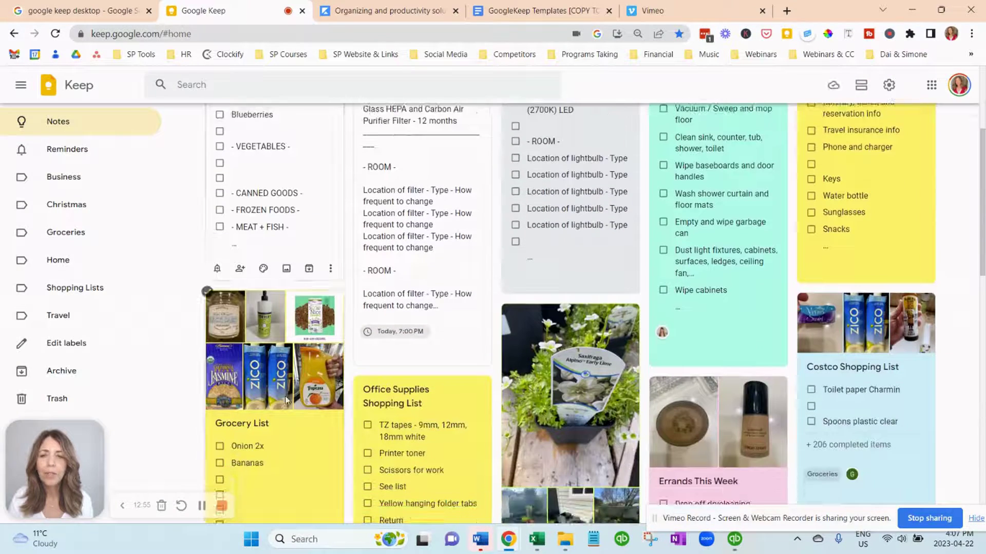
click(294, 443)
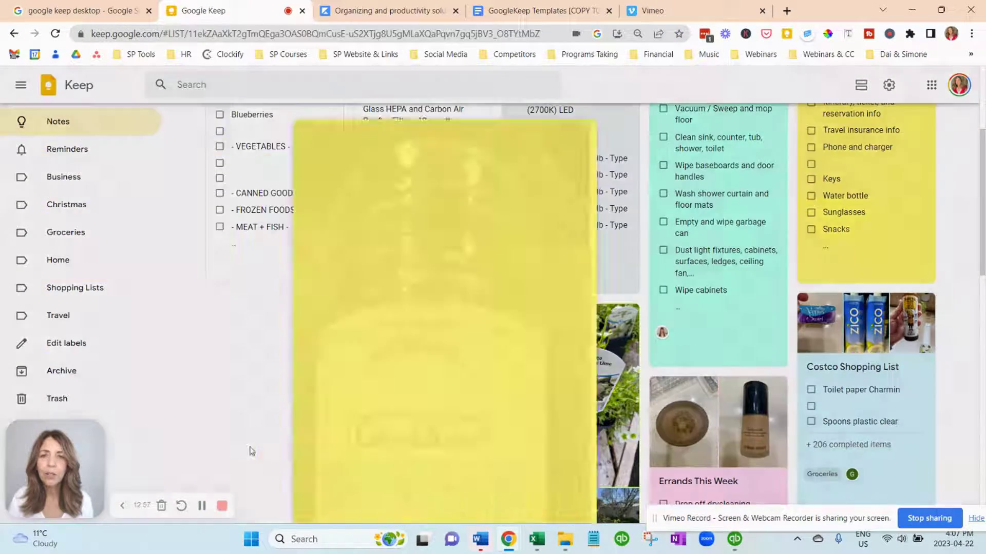
scroll(462, 231, down, 5)
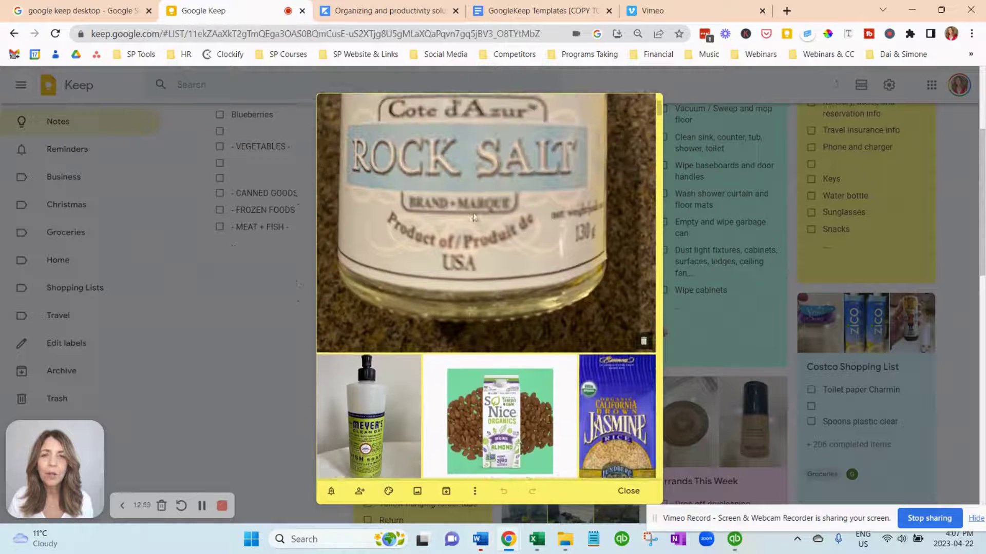
scroll(473, 217, up, 3)
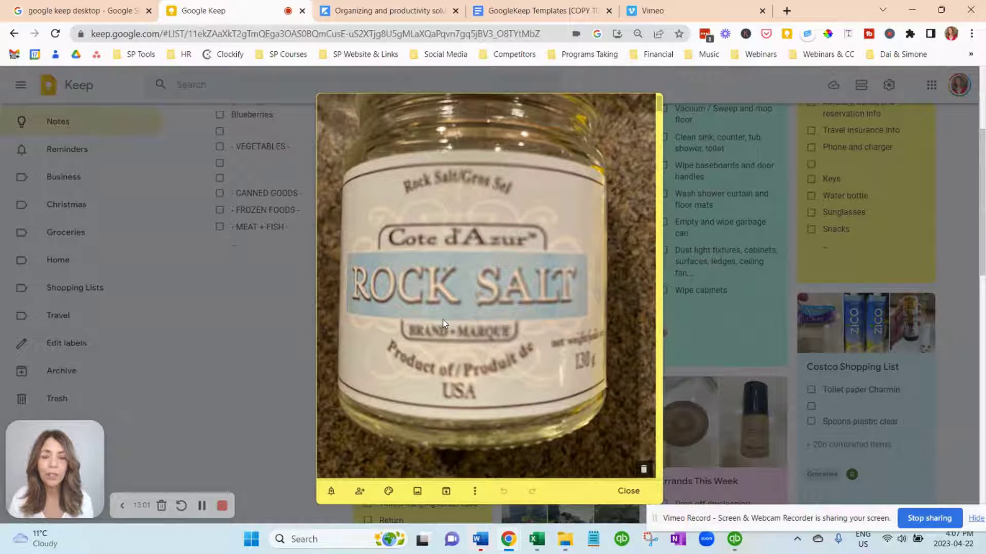
scroll(443, 319, down, 1)
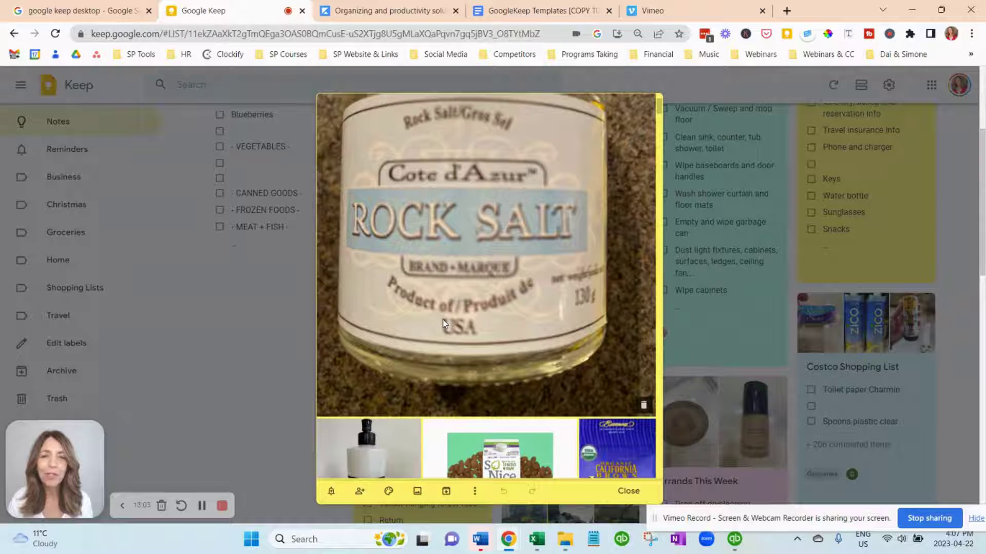
scroll(444, 323, down, 5)
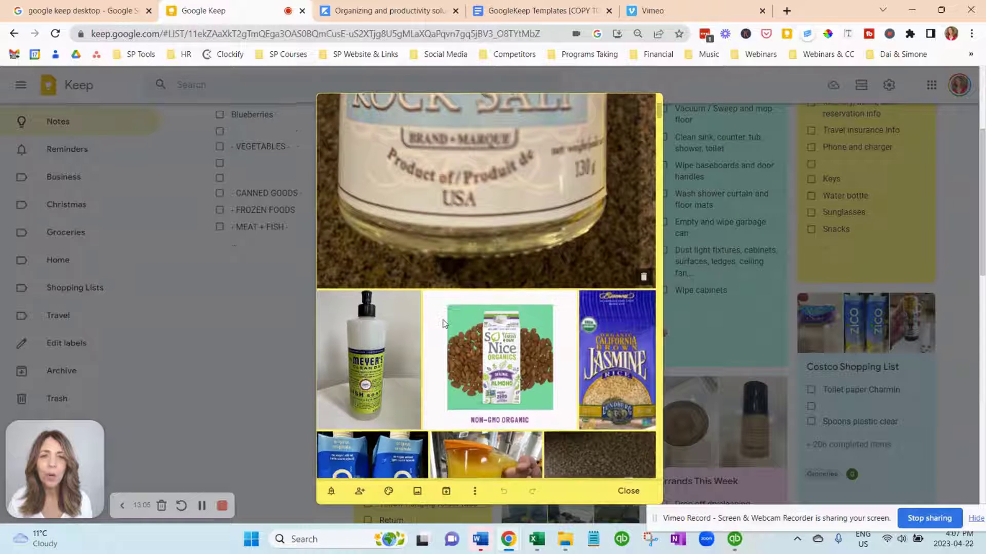
scroll(444, 323, down, 1)
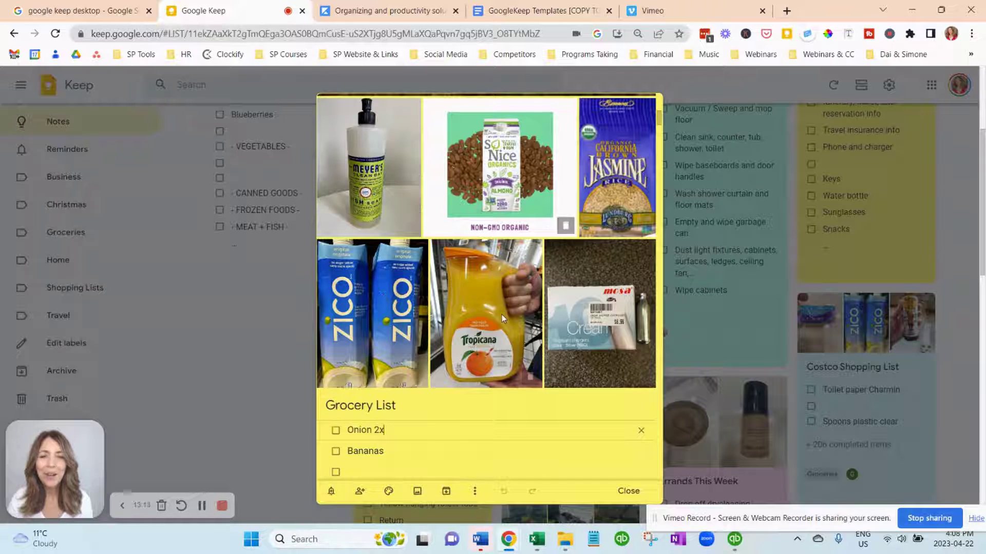
scroll(500, 217, down, 2)
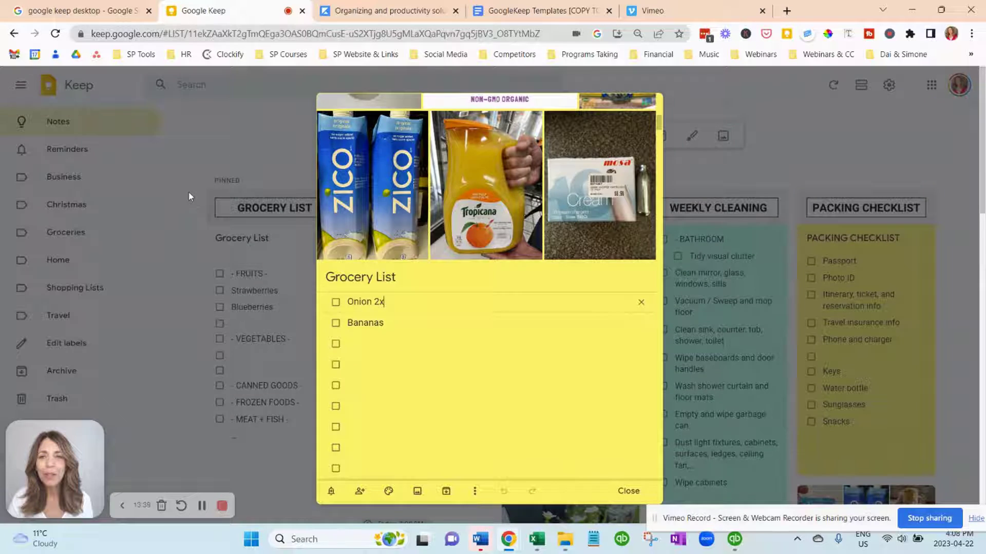
click(188, 191)
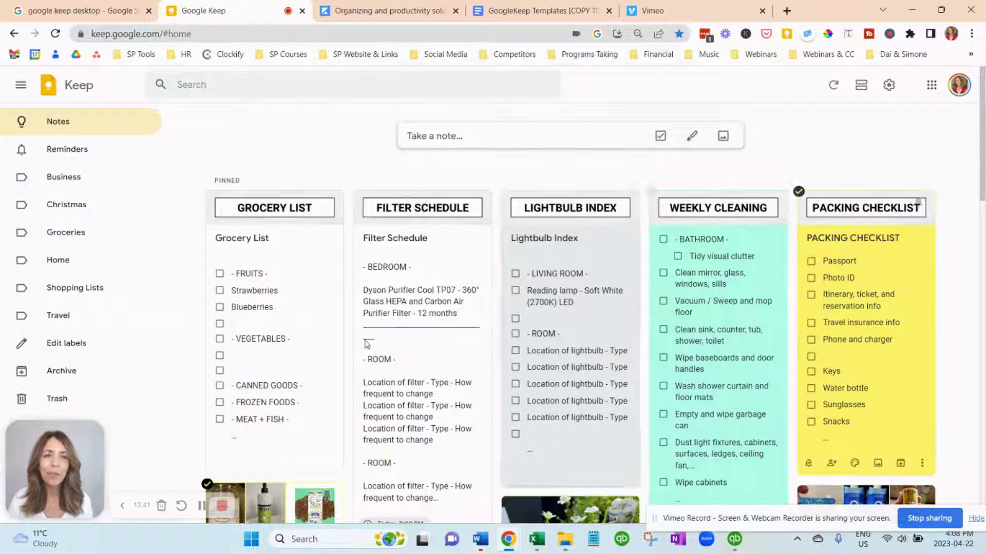
Colour the Grocery List note orange
click(230, 261)
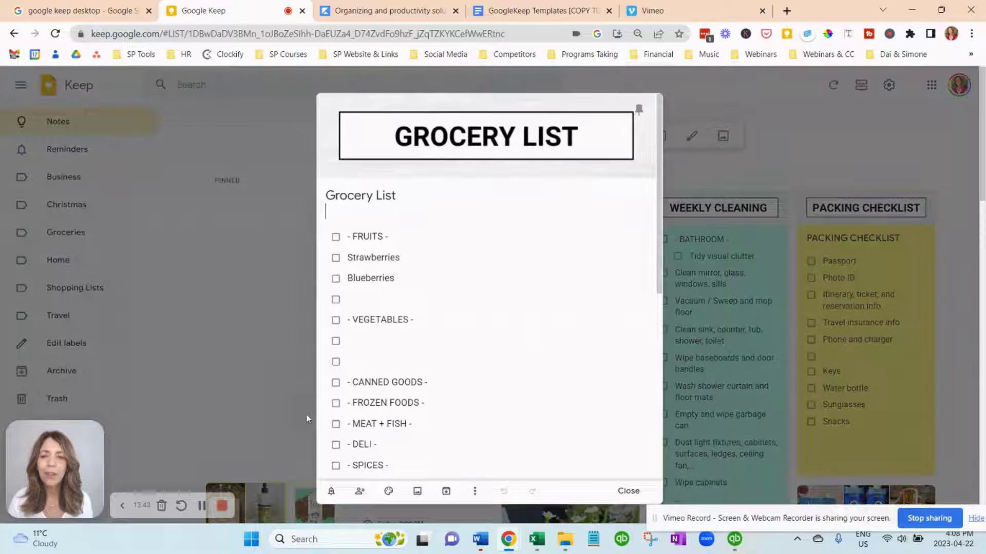
mouse_move(385, 489)
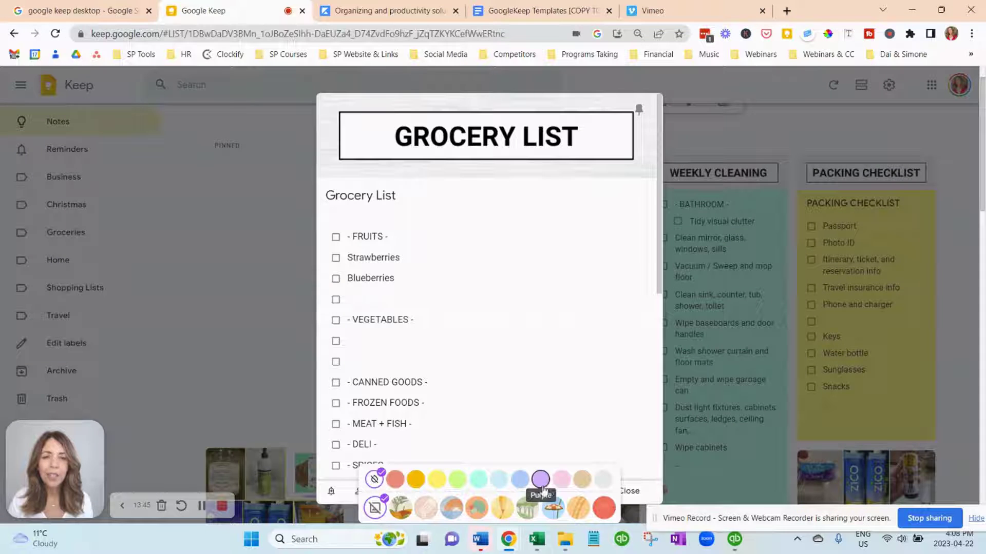
click(416, 479)
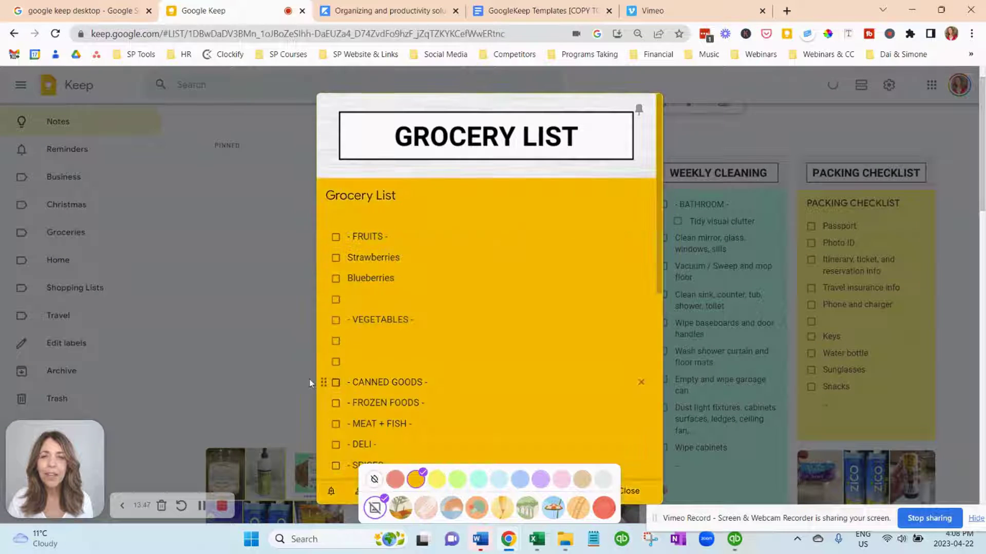
click(308, 385)
Reorder the pinned notes, moving Lightbulb Index and Weekly Cleaning ahead of Filter Schedule
click(431, 236)
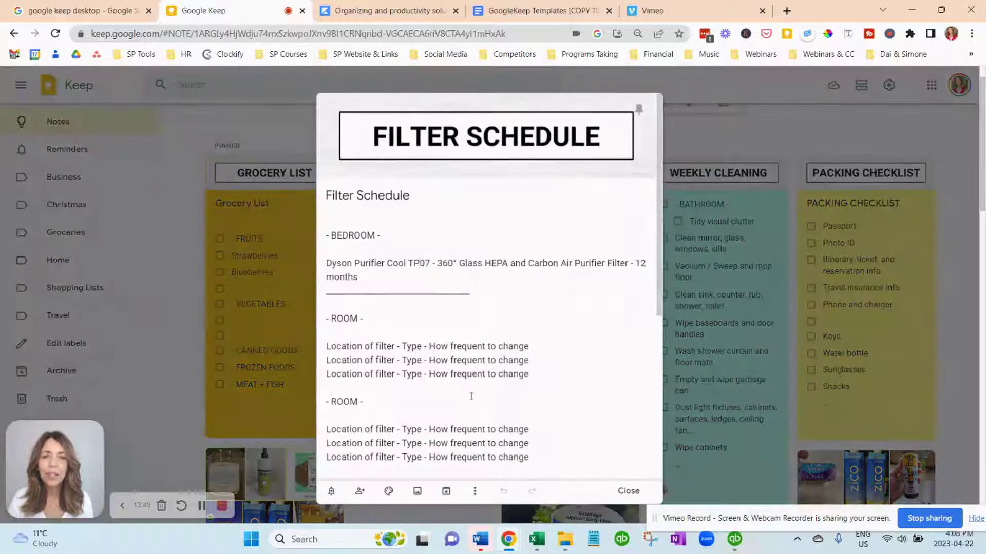
click(151, 278)
drag(531, 175, 383, 175)
drag(734, 163, 437, 170)
drag(880, 193, 469, 170)
scroll(430, 280, down, 2)
Unindent 'Tidy visual clutter' under BATHROOM in the Weekly Cleaning checklist
click(457, 210)
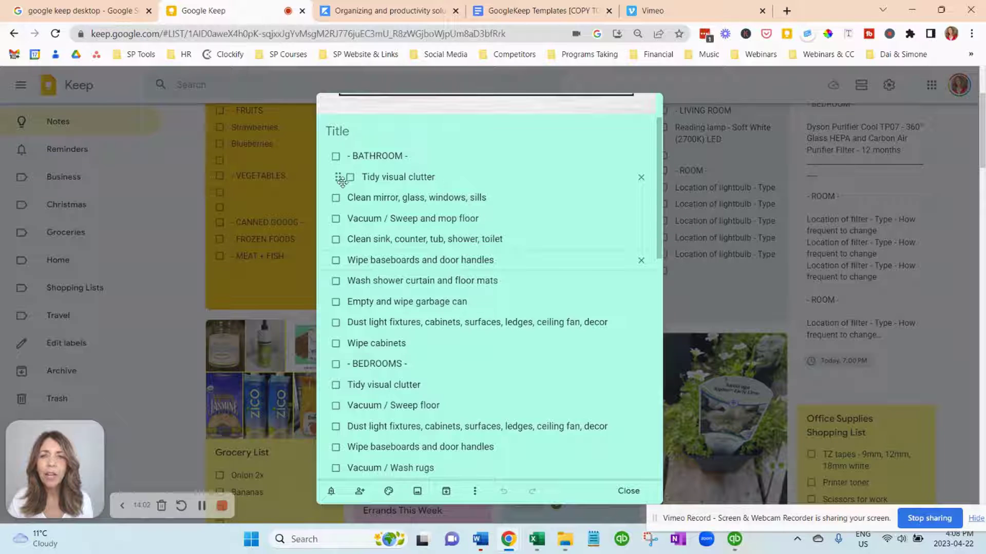
drag(338, 177, 328, 177)
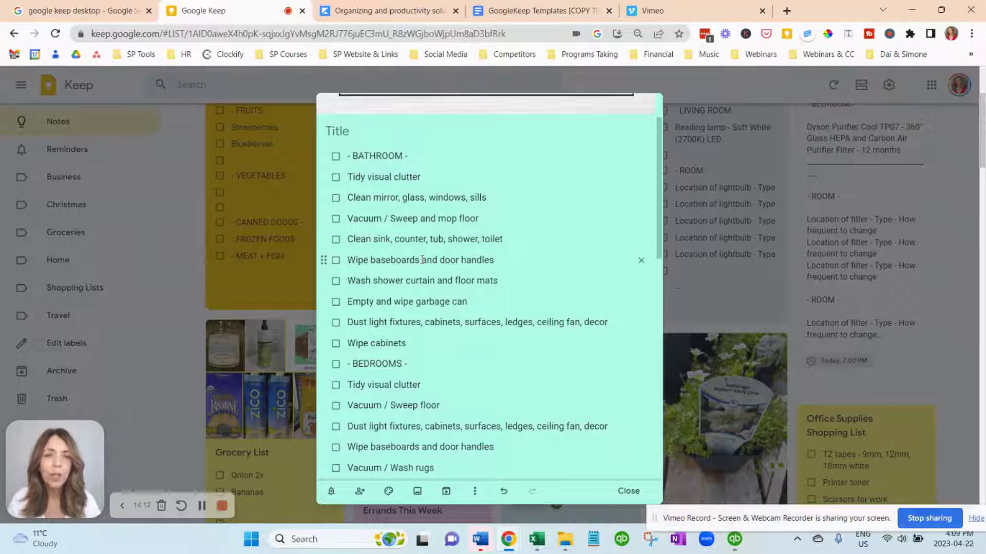
scroll(422, 260, up, 2)
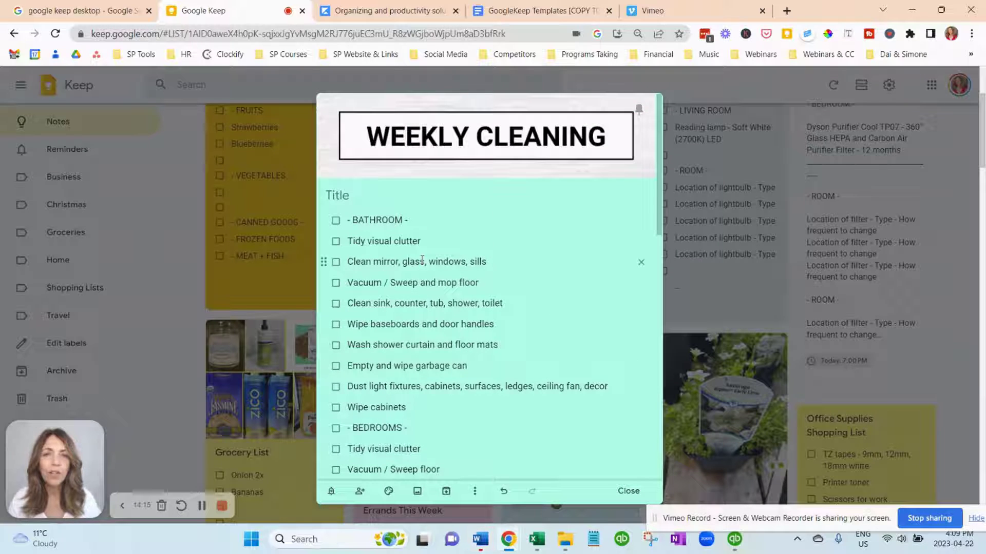